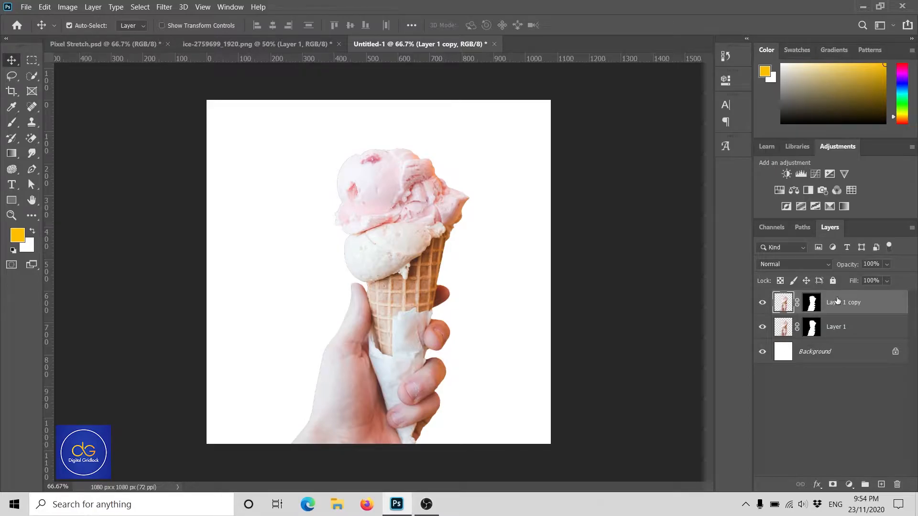
Step: Convert the Layer 1 copy layer to a smart object
click(831, 332)
right_click(814, 302)
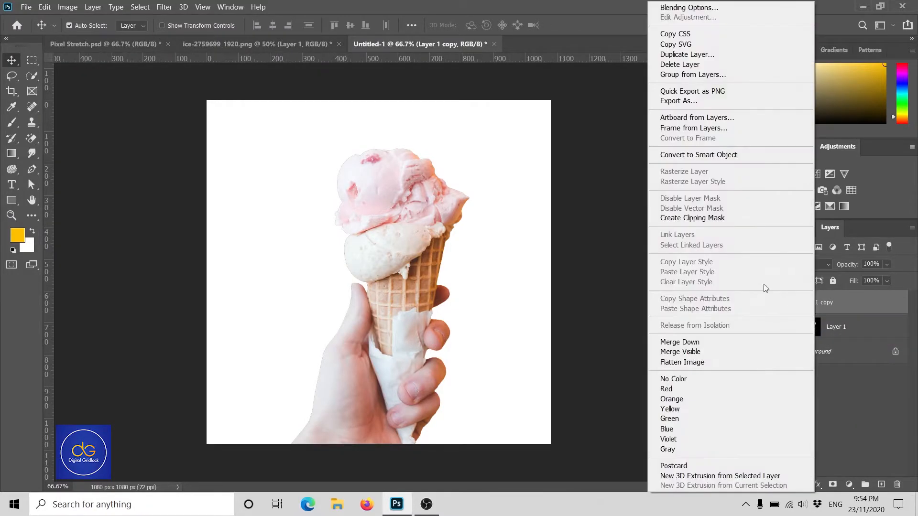
click(710, 154)
Step: Scale the Layer 1 copy smart object to about 85% with its bottom on the canvas's lower edge, and hide Layer 1
key(ctrl+t)
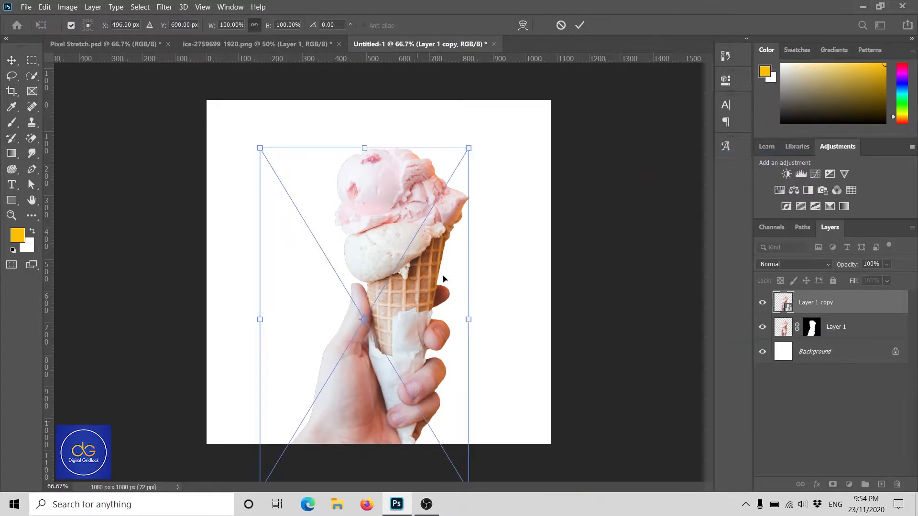
key(ctrl+minus)
drag(370, 434, 368, 401)
click(761, 328)
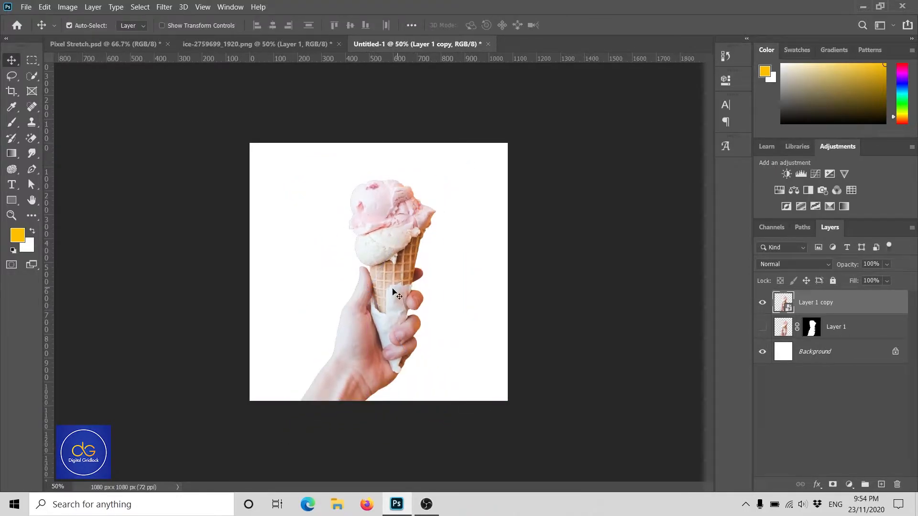
drag(367, 400, 367, 409)
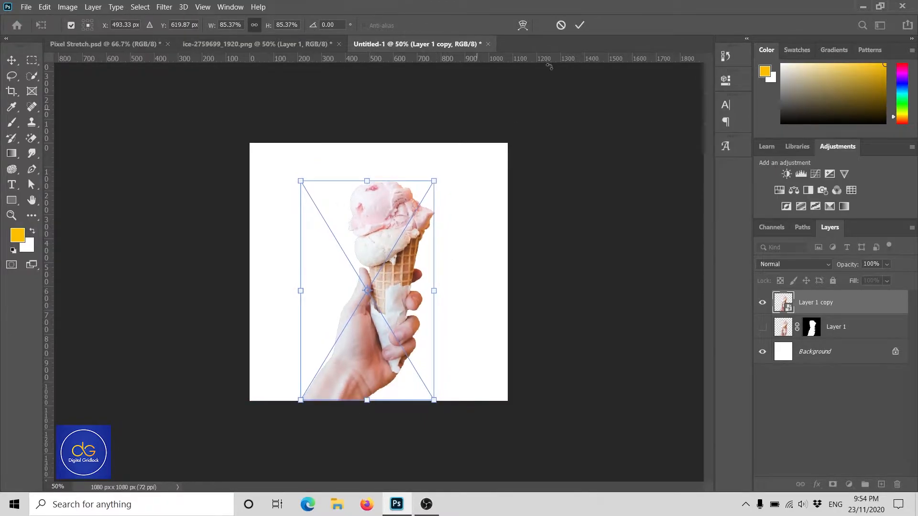
click(579, 25)
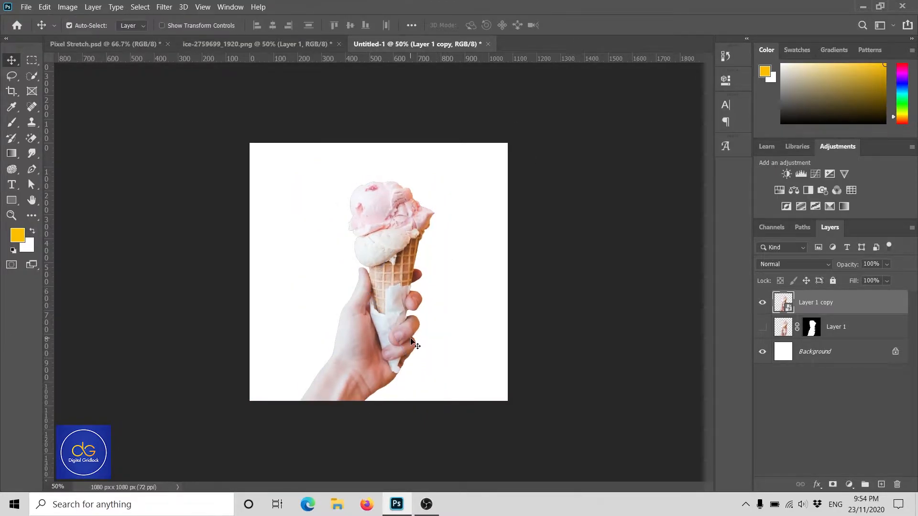
Step: Flip the hand and ice cream on Layer 1 copy horizontally
key(ctrl+plus)
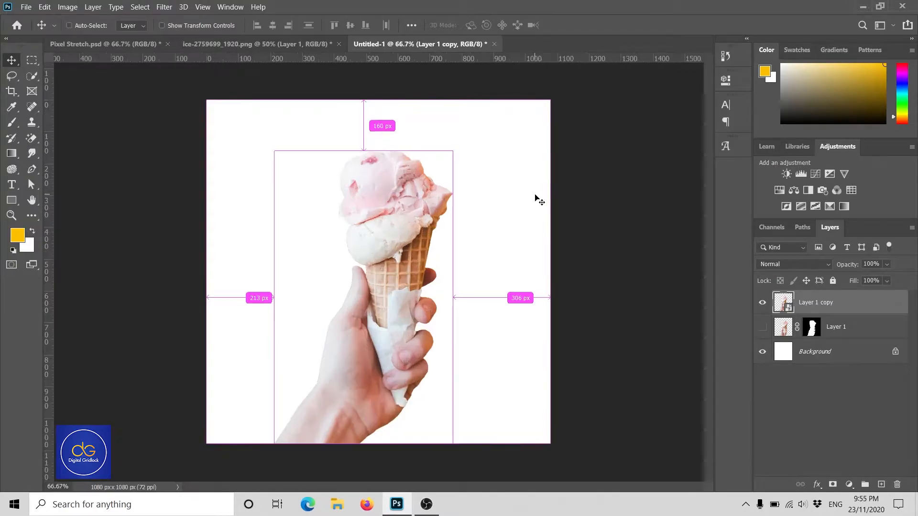
key(ctrl+t)
right_click(370, 195)
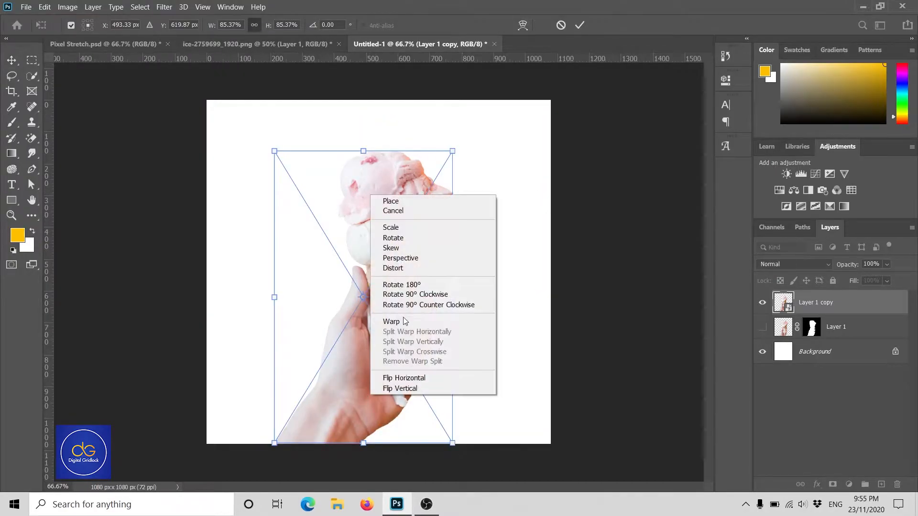
click(417, 378)
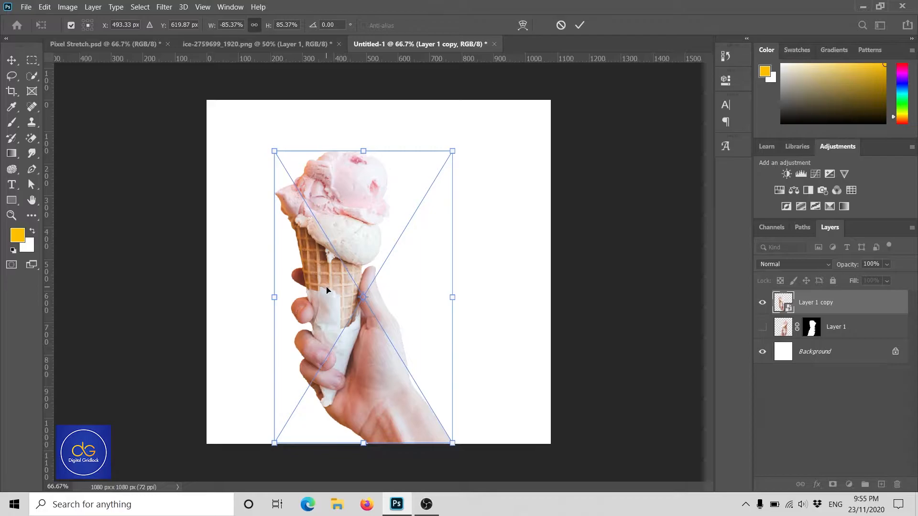
Step: Enlarge the flipped hand slightly to about 85.5%, shift it right to about X 584 px, and apply the transform
drag(453, 444, 455, 444)
key(shift+Right)
key(shift+Right)
key(shift+Right)
key(shift+Right)
key(shift+Right)
key(shift+Right)
key(shift+Right)
key(shift+Right)
key(shift+Right)
key(shift+Right)
key(shift+Right)
key(shift+Right)
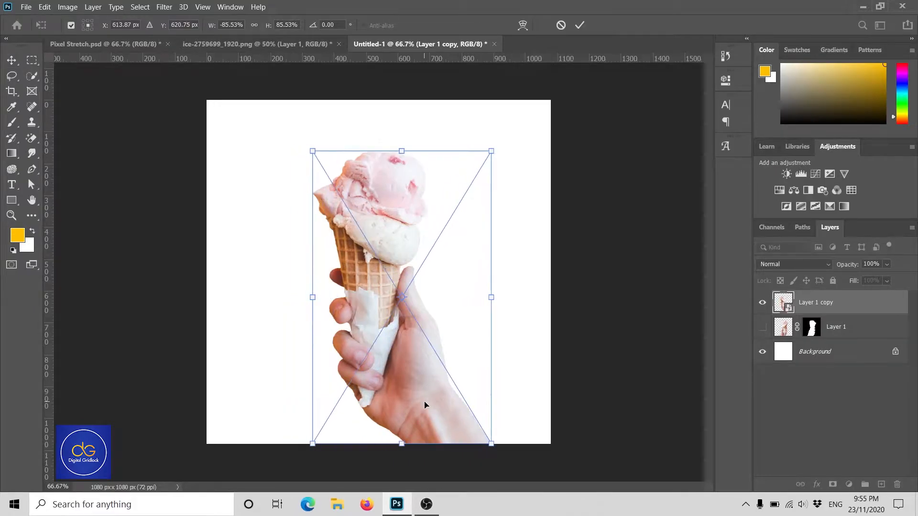
key(shift+Right)
key(shift+Right)
key(shift+Left)
key(shift+Left)
key(shift+Left)
key(shift+Left)
key(shift+Left)
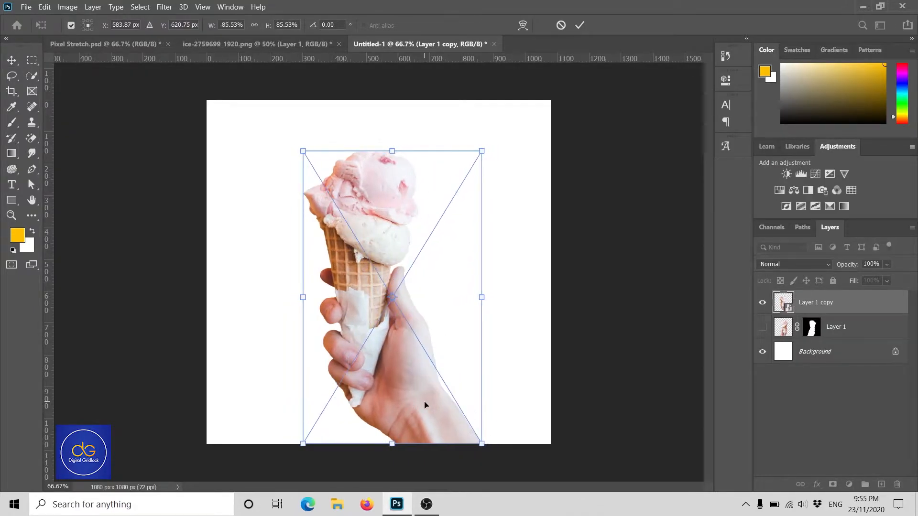
key(Return)
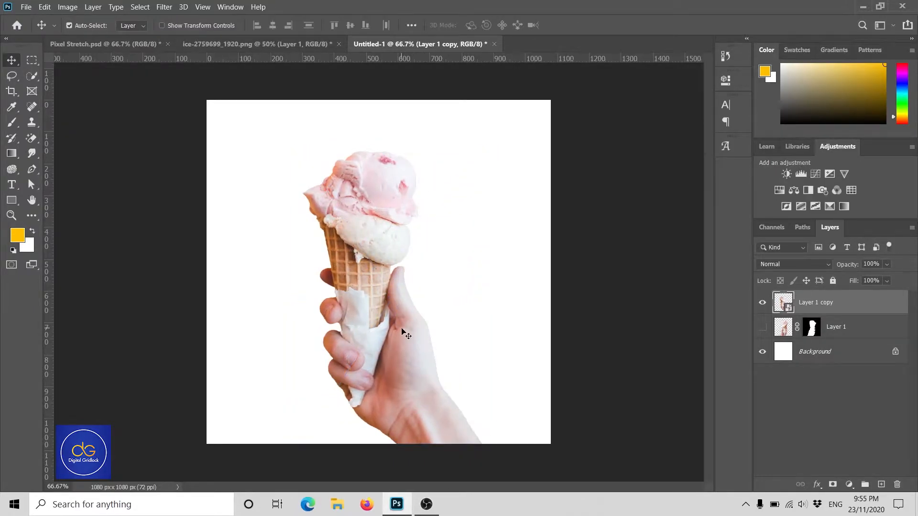
Step: Select a single pixel column through the cone at about X 485 px and copy it to a new layer
right_click(31, 60)
click(91, 96)
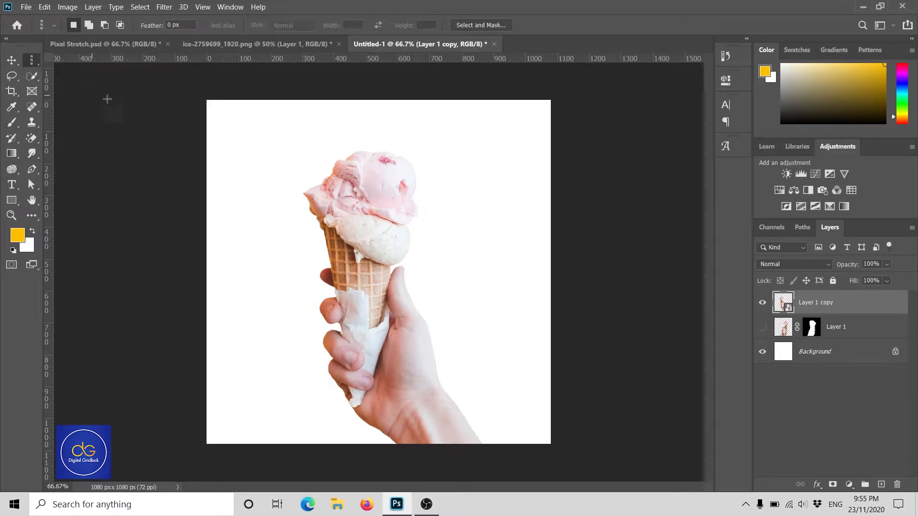
click(361, 258)
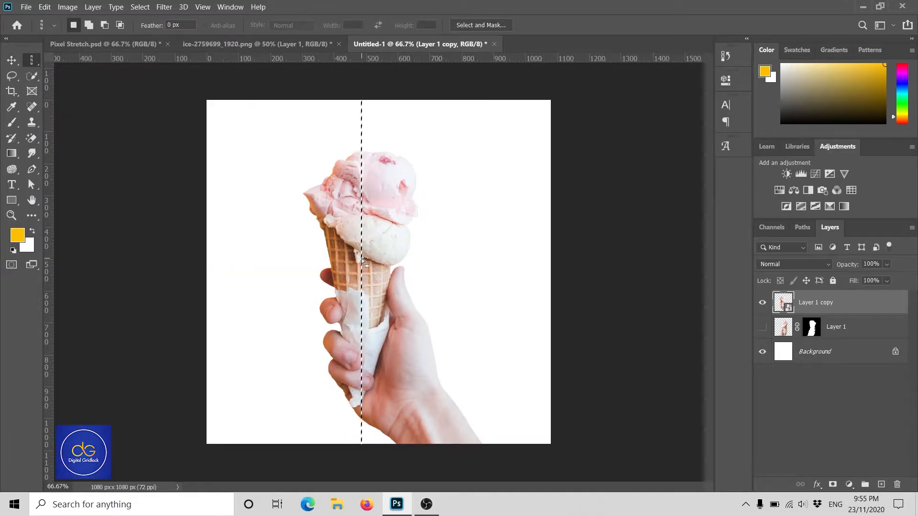
key(ctrl+j)
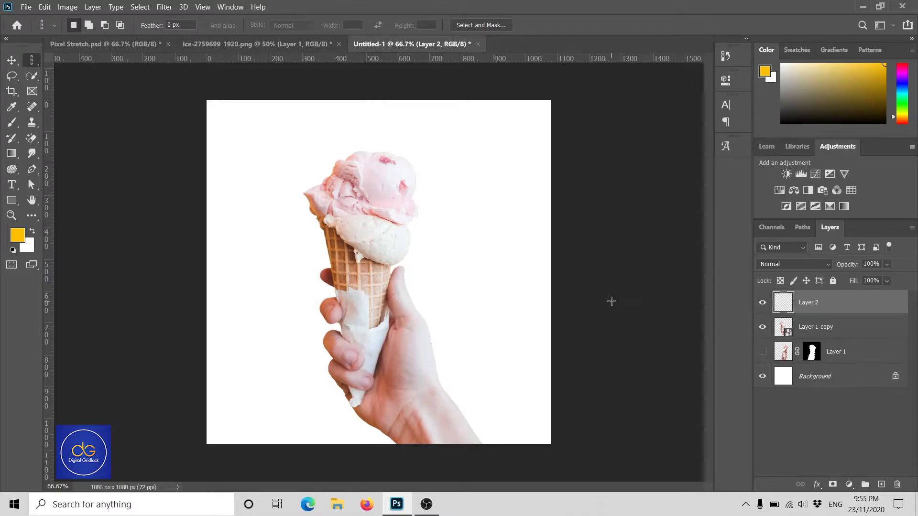
Step: Hide Layer 1 copy and stretch the one-pixel column on Layer 2 horizontally across the full canvas width
click(762, 327)
key(ctrl+t)
drag(362, 286, 521, 288)
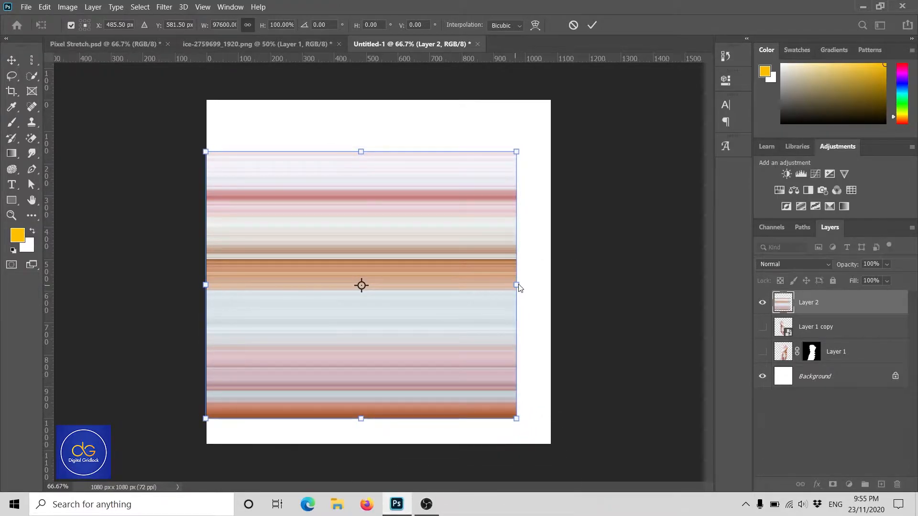
drag(517, 285, 553, 286)
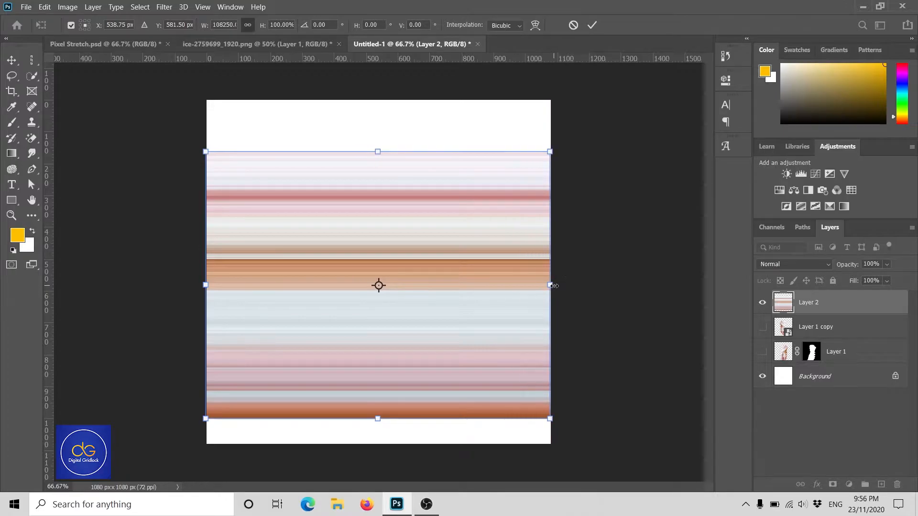
drag(205, 285, 206, 285)
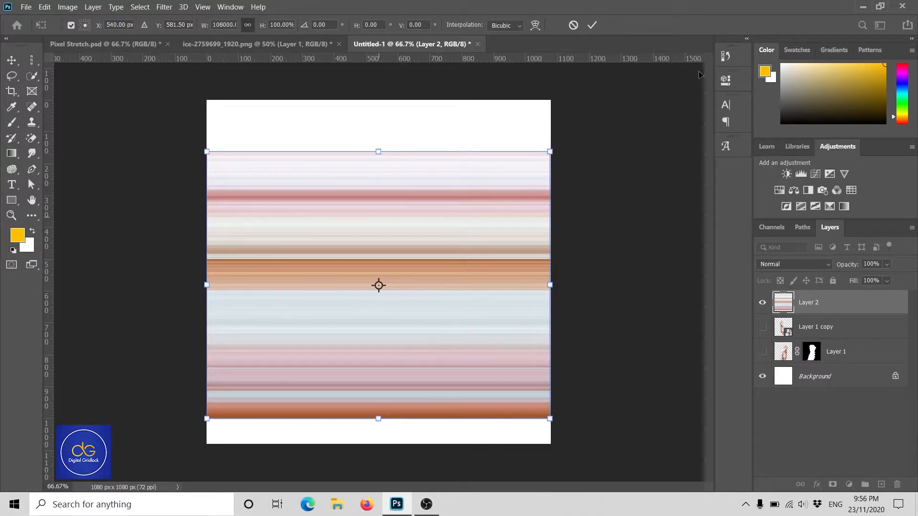
click(592, 25)
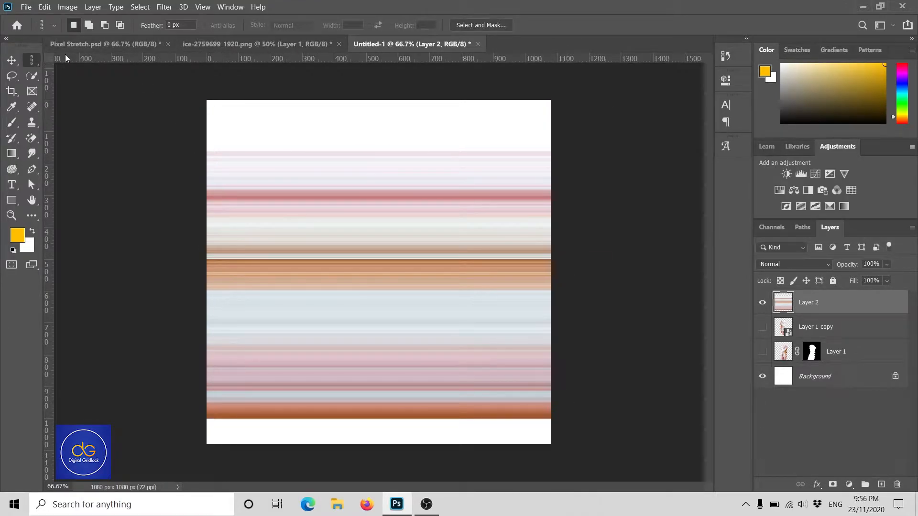
Step: Duplicate the stretched stripes layer, hide the original Layer 2, and move it below Layer 1 copy
key(v)
key(ctrl+j)
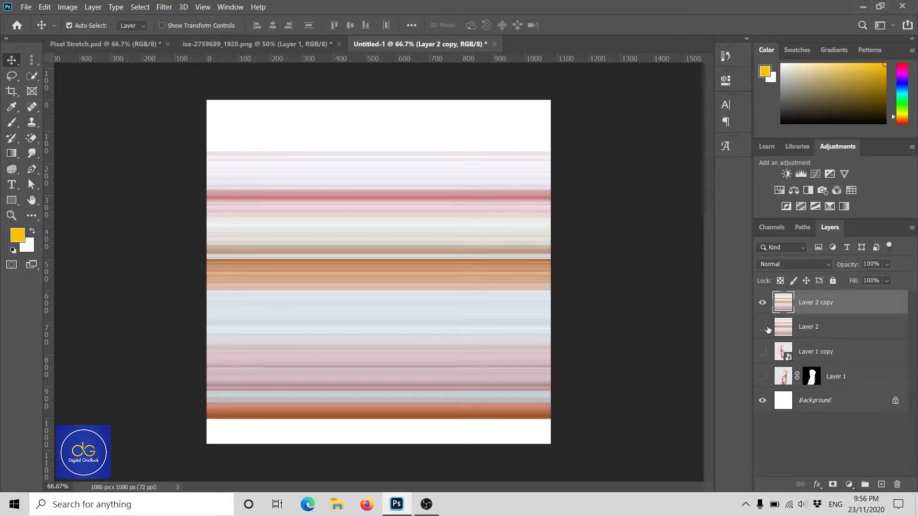
drag(848, 325, 852, 367)
click(814, 310)
Step: Apply the Polar Coordinates distortion to Layer 2 copy to bend the stripes into concentric rings
click(183, 7)
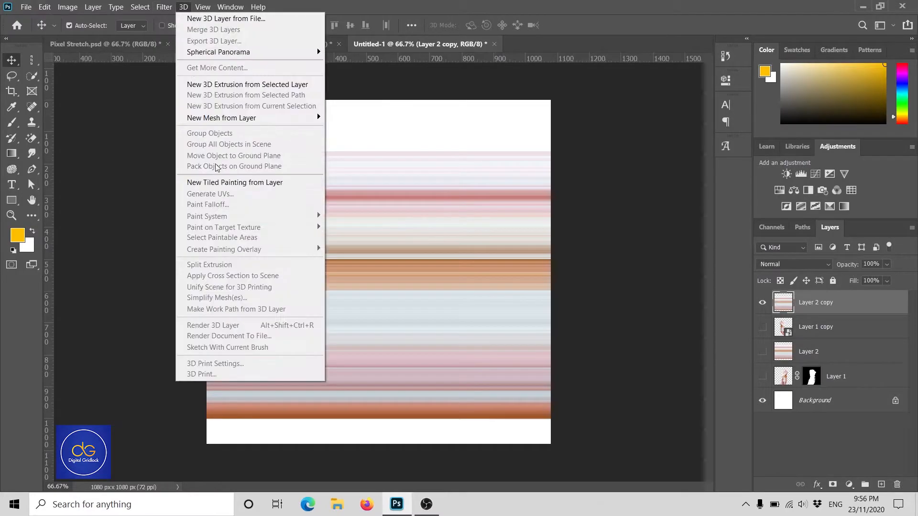
mouse_move(164, 7)
mouse_move(230, 163)
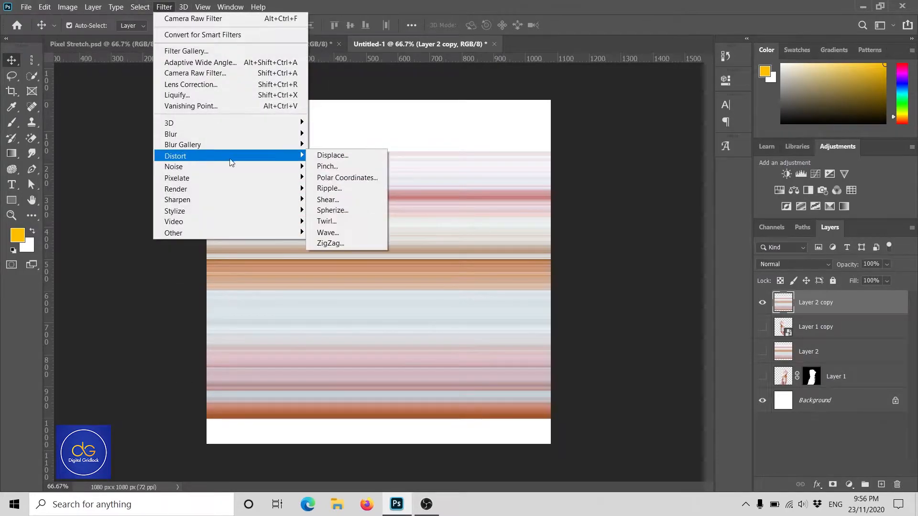
click(345, 178)
click(376, 301)
click(373, 286)
click(535, 119)
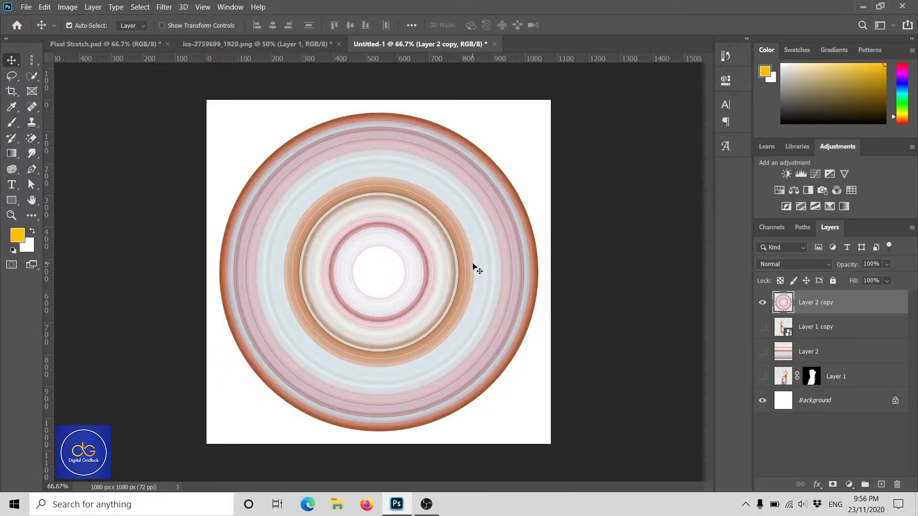
Step: Move Layer 1 copy above the rings layer and make it visible, leaving Layer 1 hidden
click(762, 377)
drag(821, 327, 814, 297)
click(762, 303)
click(762, 303)
click(762, 376)
click(762, 303)
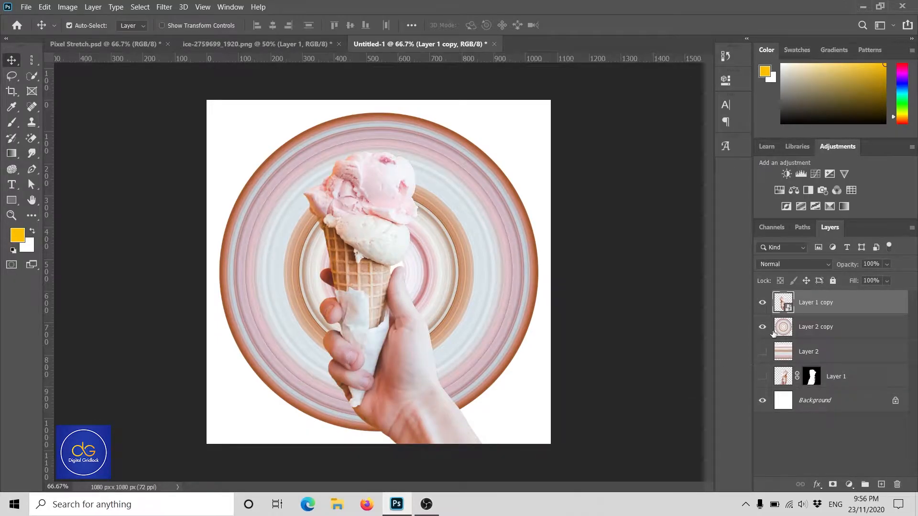
Step: Scale the rings on Layer 2 copy down proportionally from the top until they align with the top of the ice cream
click(807, 329)
key(ctrl+t)
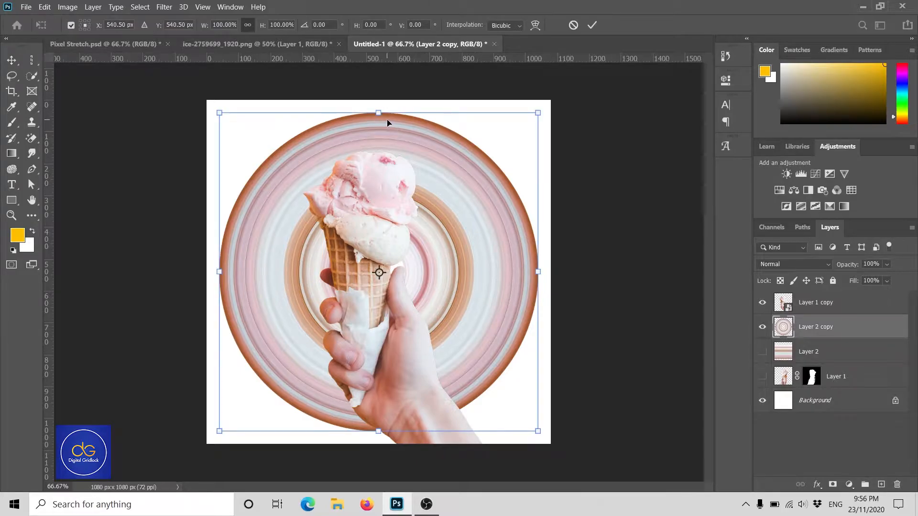
drag(378, 114, 384, 147)
key(Return)
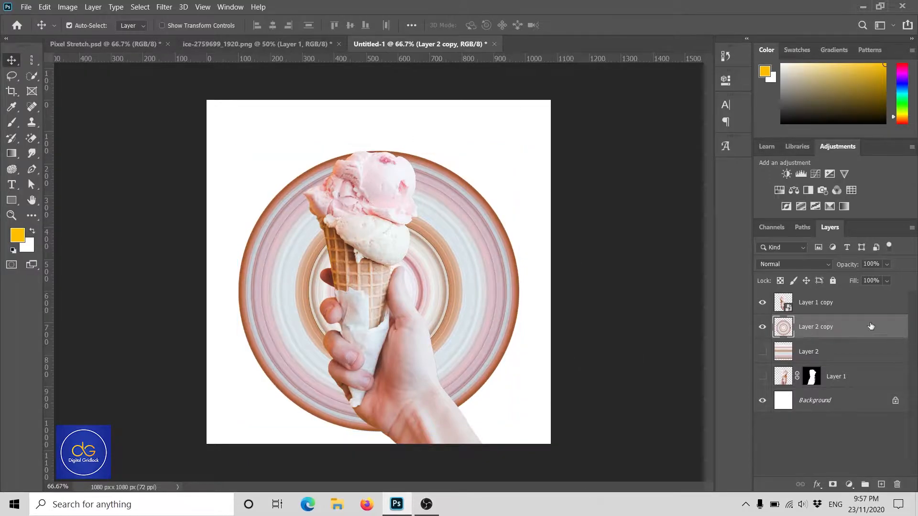
Step: Enlarge the hand and ice cream on Layer 1 copy slightly so the scoop rises just above the rings' upper edge
click(475, 370)
key(ctrl+t)
drag(392, 151, 397, 146)
drag(483, 145, 482, 148)
click(579, 25)
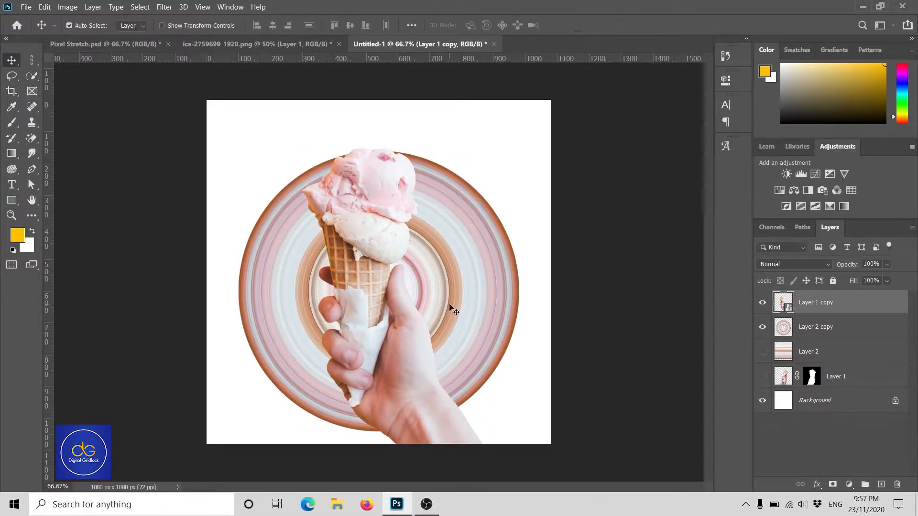
Step: Hide Layer 1 copy and select the right half of the canvas, with the selection's left edge on the rings' vertical centre line
click(842, 330)
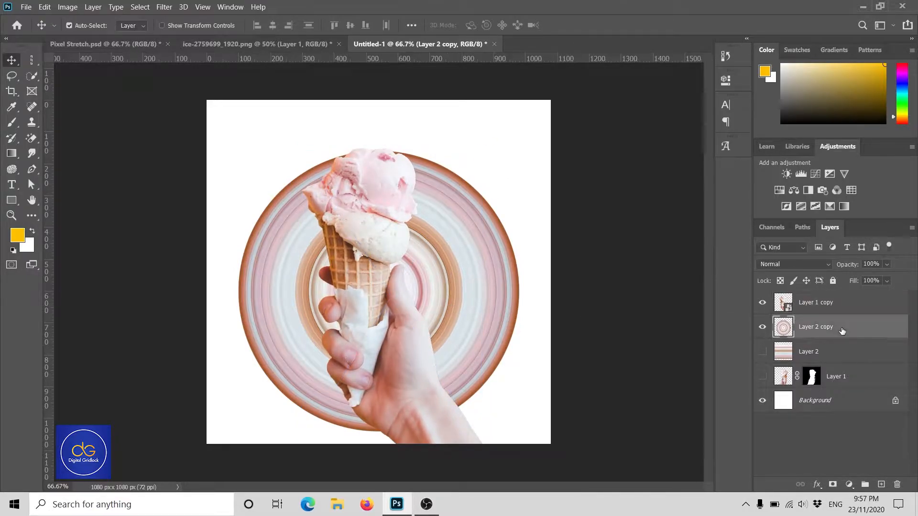
click(830, 304)
click(762, 302)
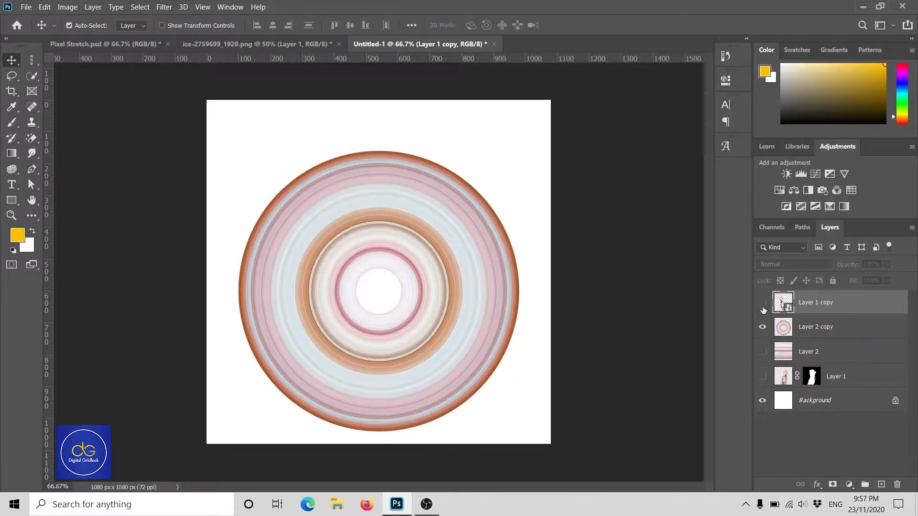
click(32, 60)
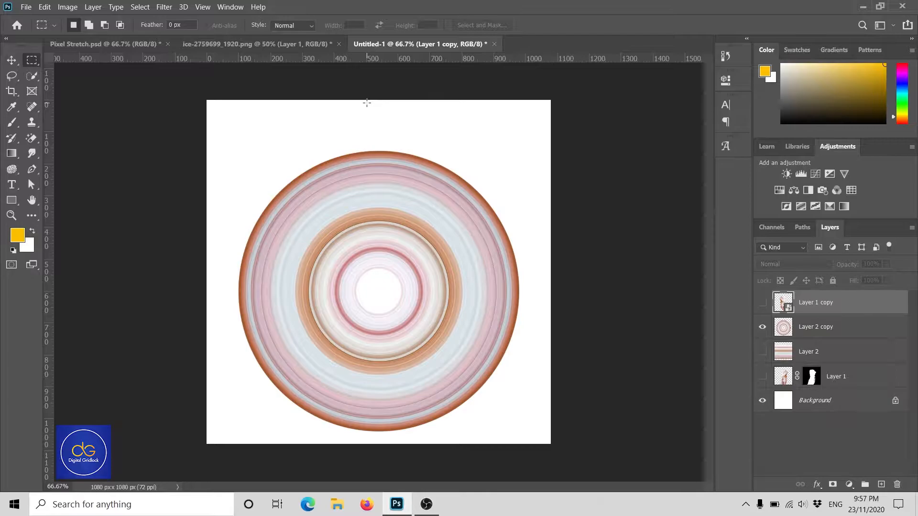
drag(367, 97, 662, 446)
key(Right)
key(Right)
key(Right)
key(Right)
key(Right)
key(Right)
key(Right)
key(Right)
key(Right)
key(Right)
key(Right)
key(Right)
key(Right)
key(Right)
key(Right)
key(Right)
key(Right)
key(Right)
key(Right)
key(Right)
key(Right)
key(Right)
key(Right)
key(Right)
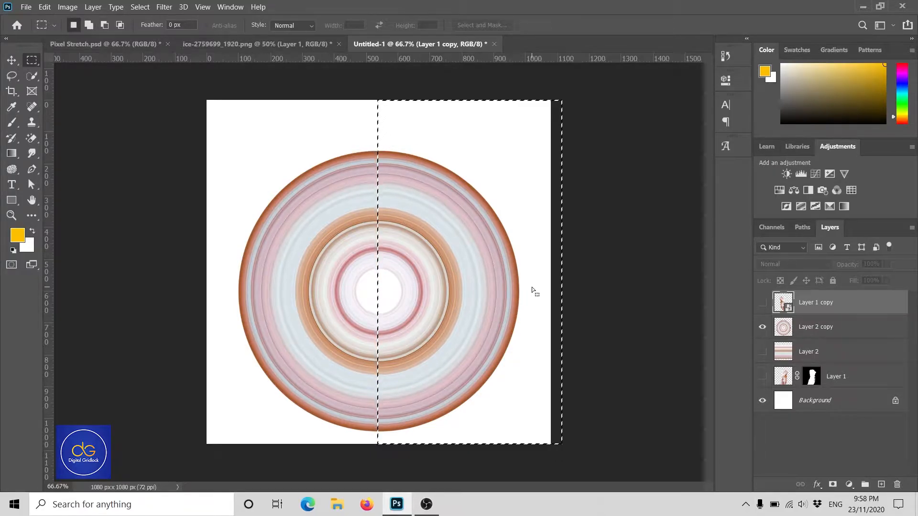
Step: Mask Layer 2 copy with the selection to keep only the right half of the rings, and show Layer 1 copy
click(825, 326)
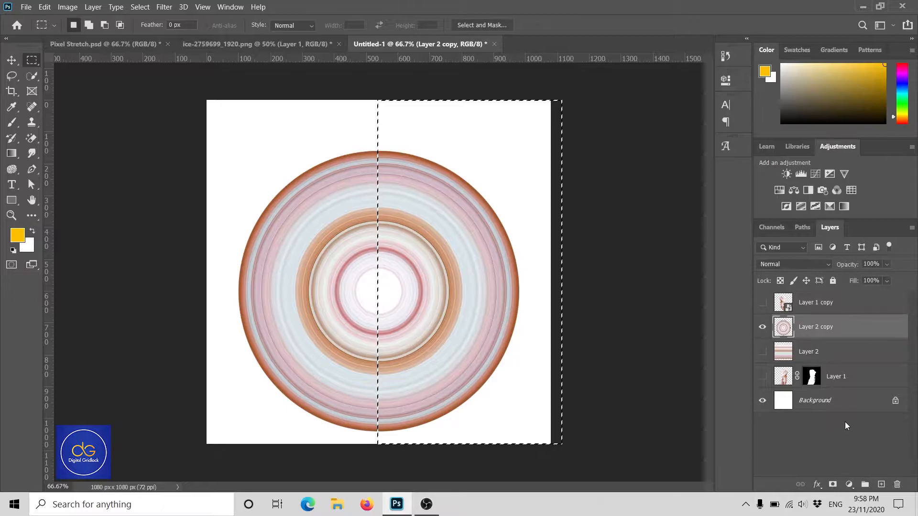
click(833, 484)
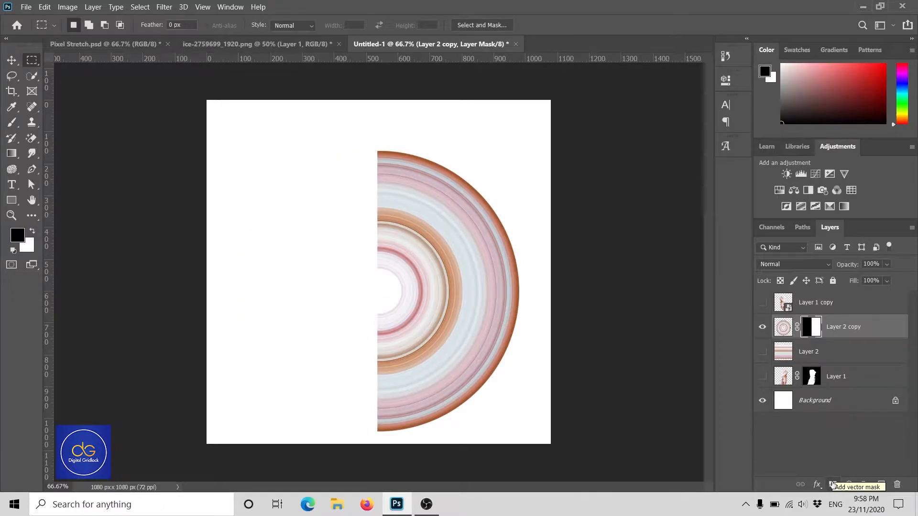
click(762, 303)
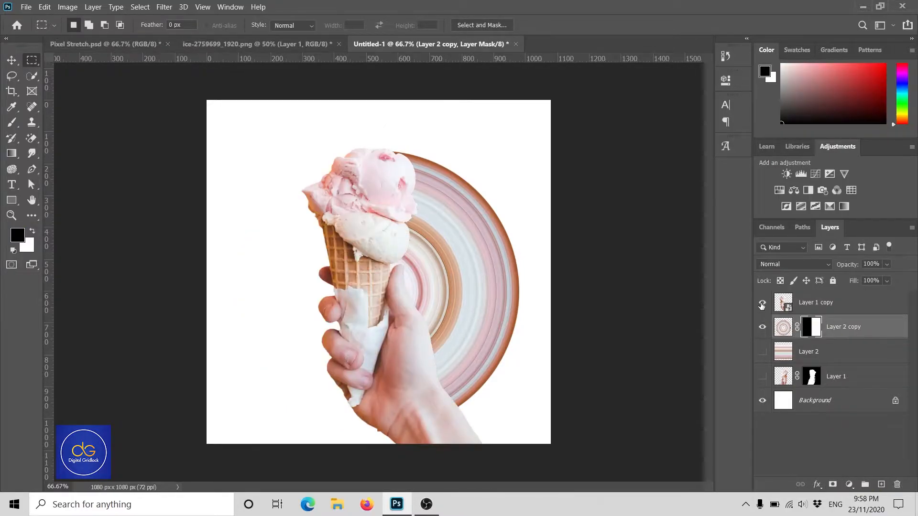
click(12, 123)
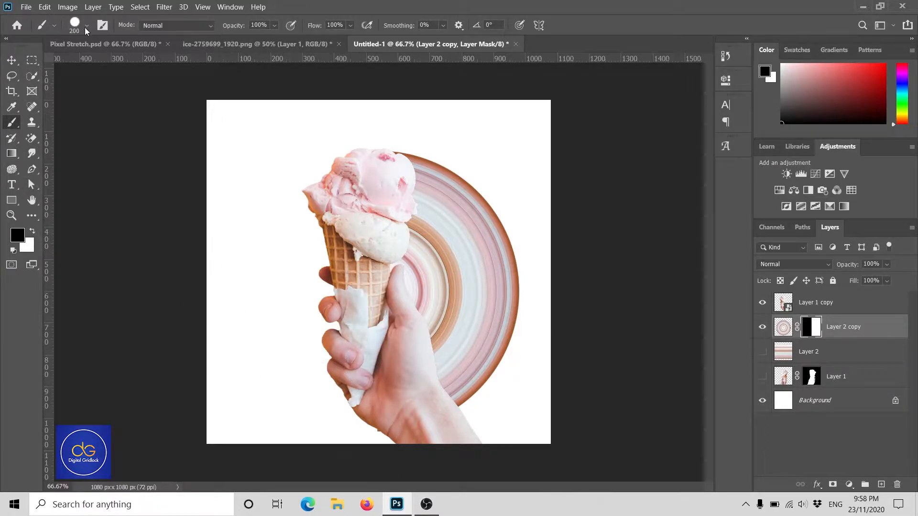
click(86, 26)
drag(123, 58, 117, 64)
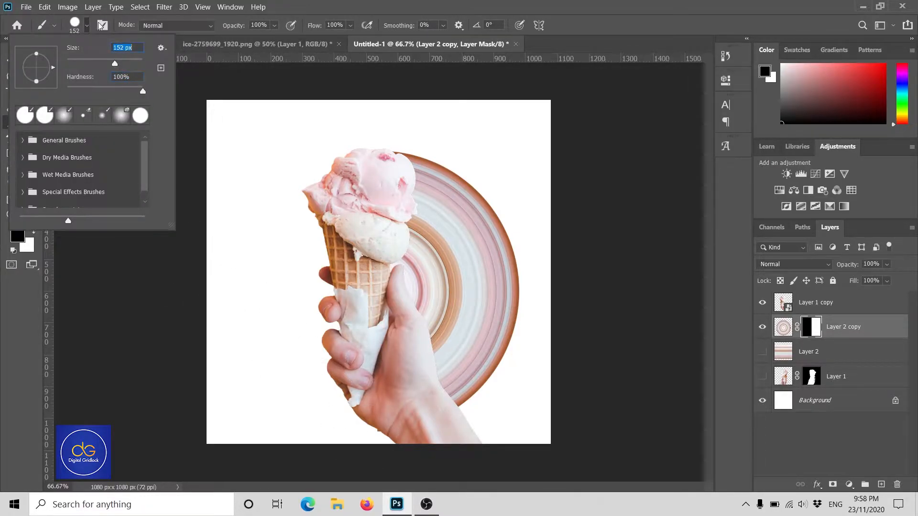
key(Return)
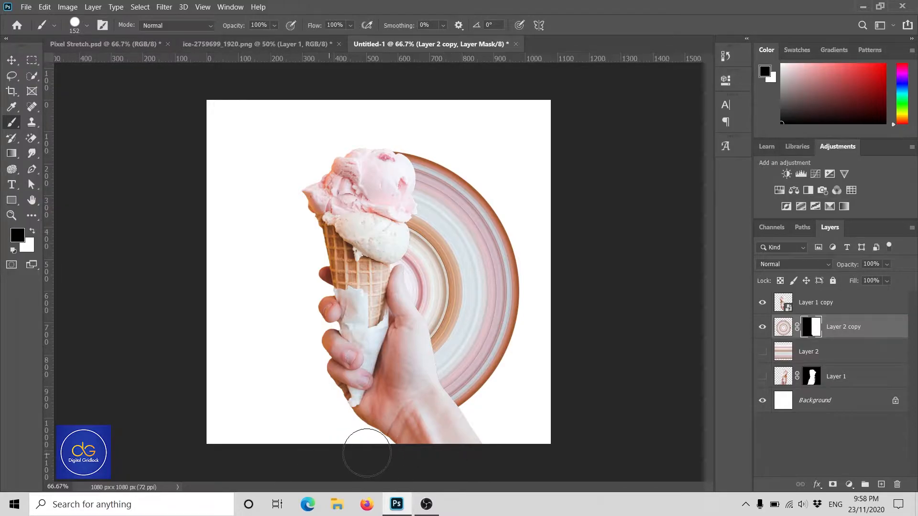
click(14, 61)
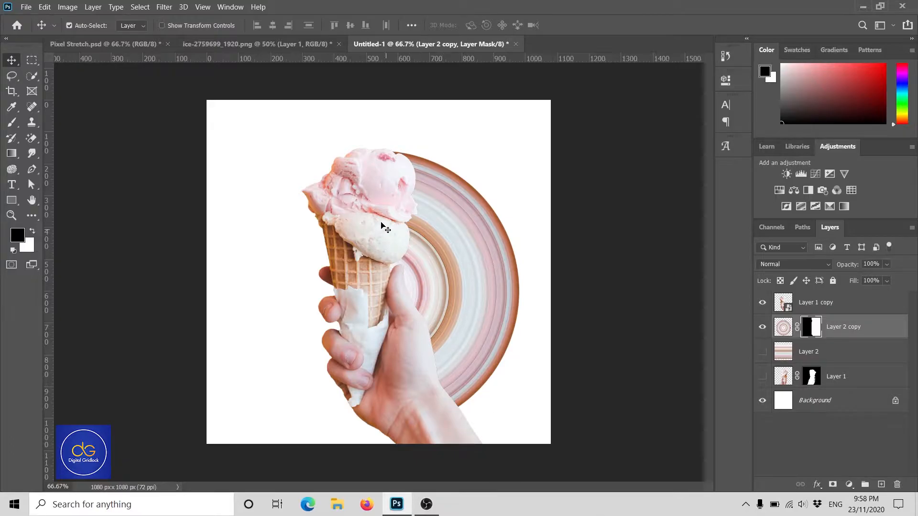
click(383, 228)
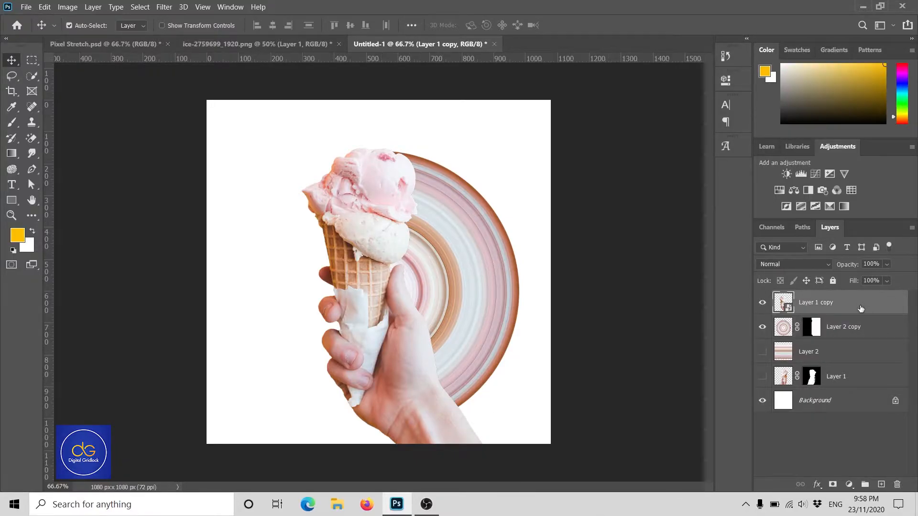
Step: Unlock the Background layer and give it a dark grey #2d2d2d Color Overlay at 100% opacity
click(894, 400)
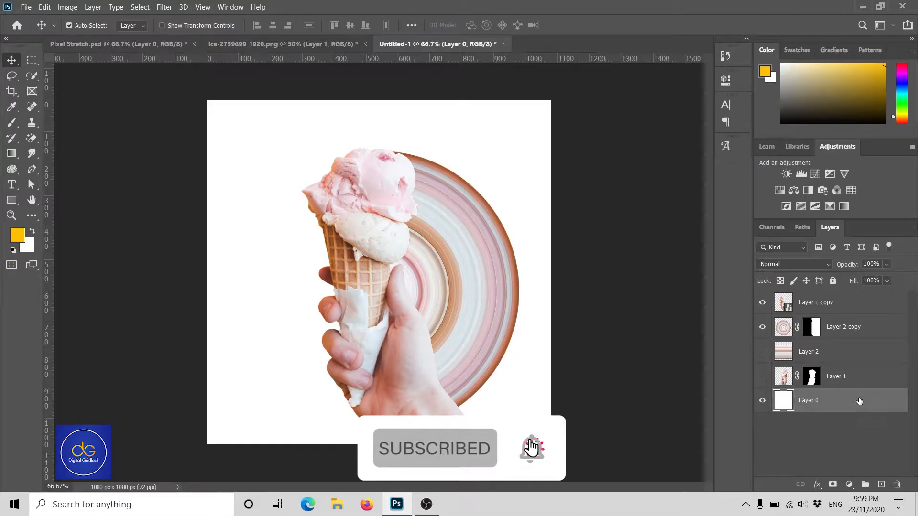
click(817, 484)
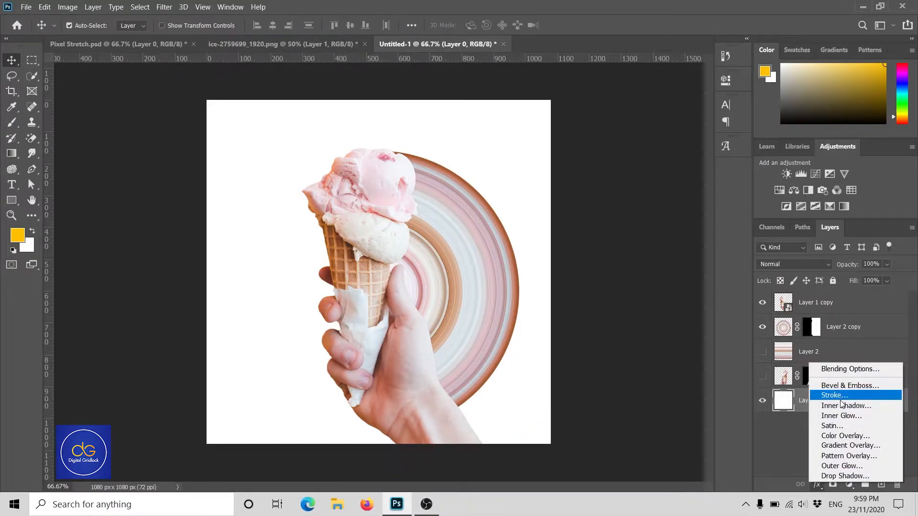
click(847, 432)
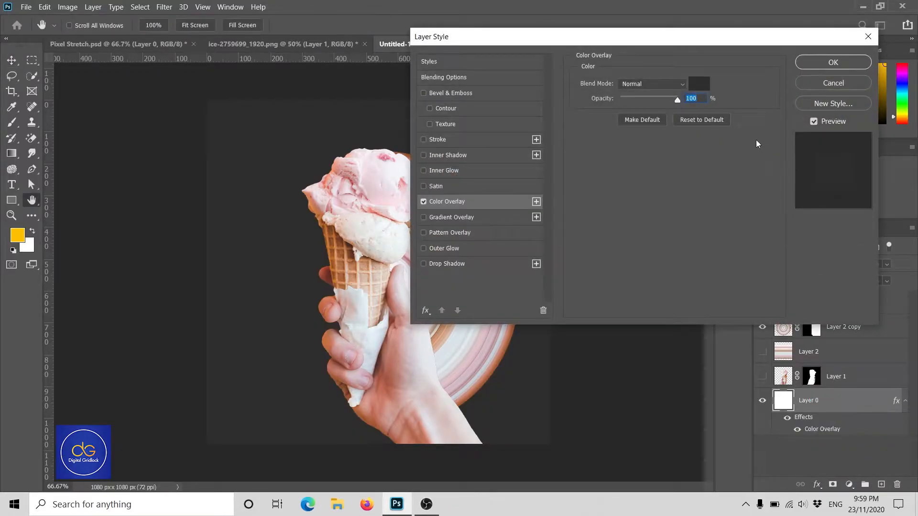
click(702, 88)
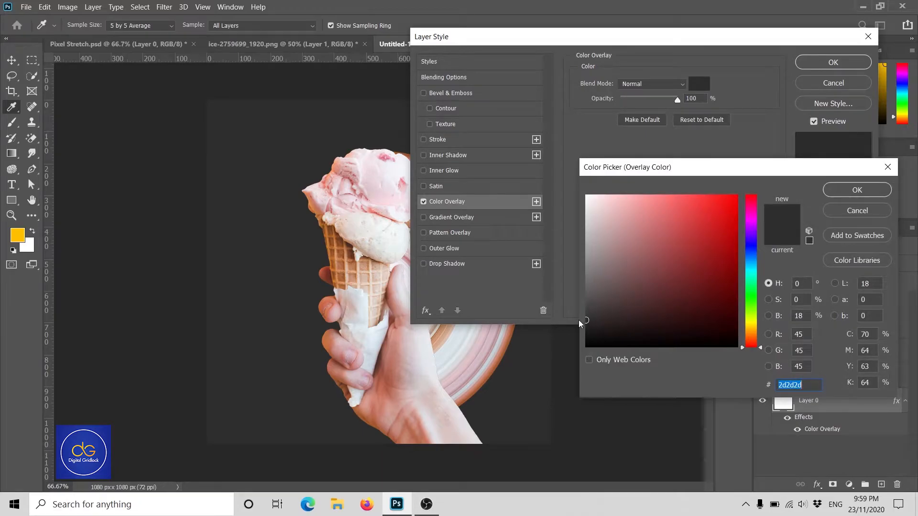
click(843, 193)
click(833, 66)
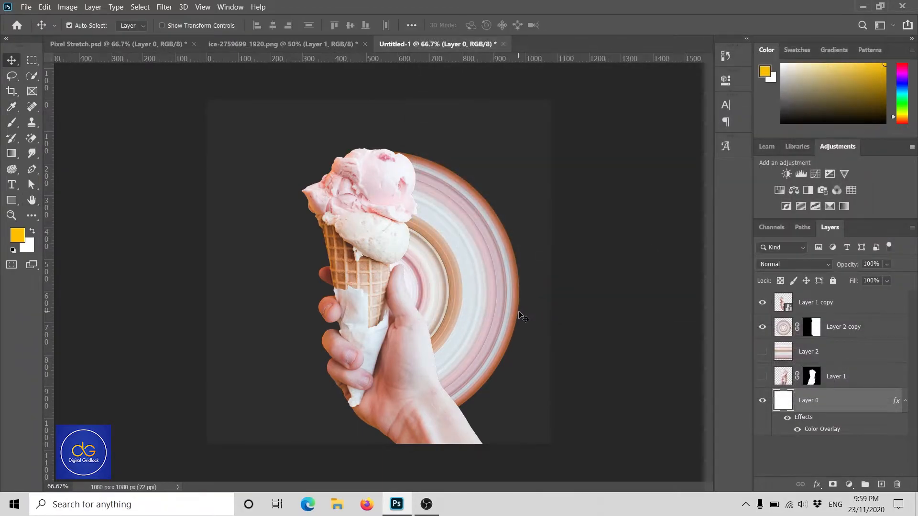
Step: Enlarge the hand and ice cream on Layer 1 copy proportionally from the top edge to 86.95% scale
click(821, 306)
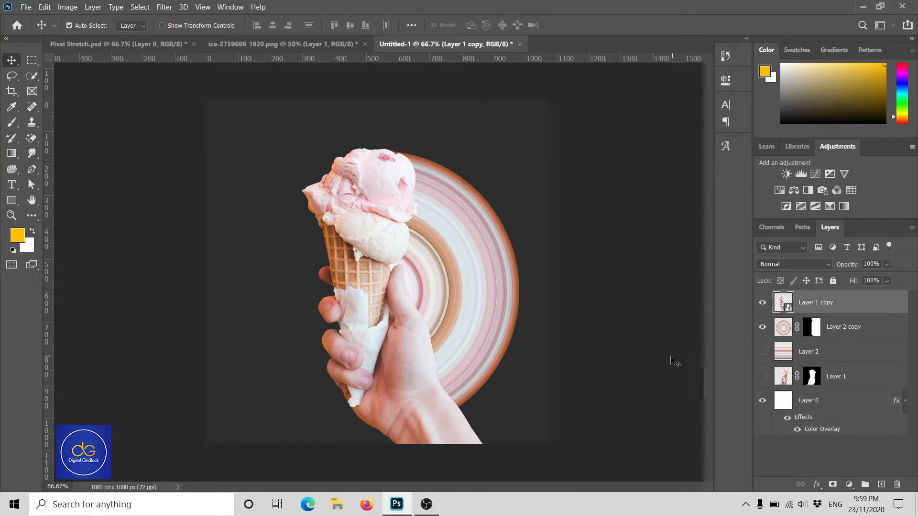
key(ctrl)
key(ctrl+t)
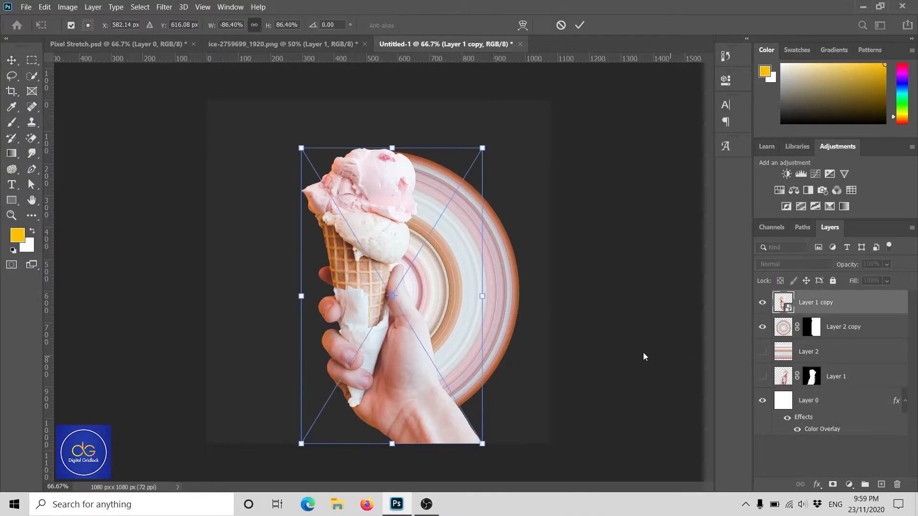
drag(393, 145, 396, 143)
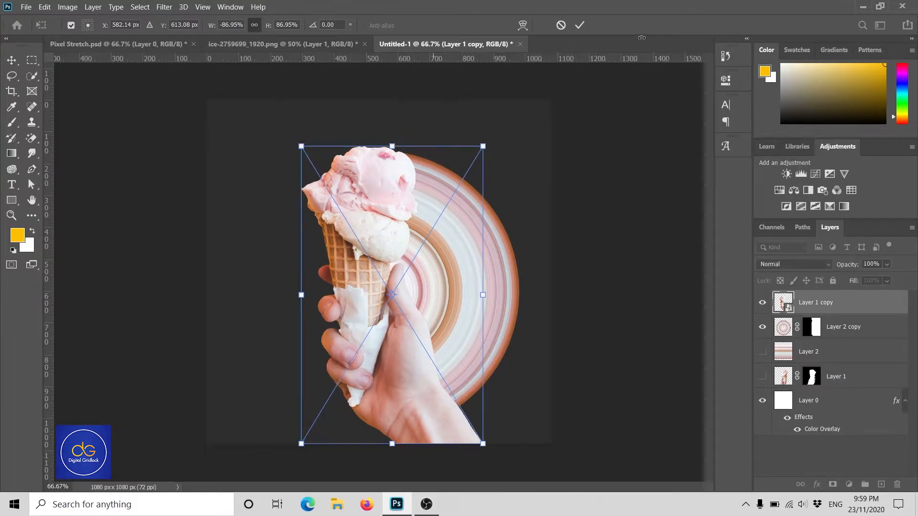
click(579, 25)
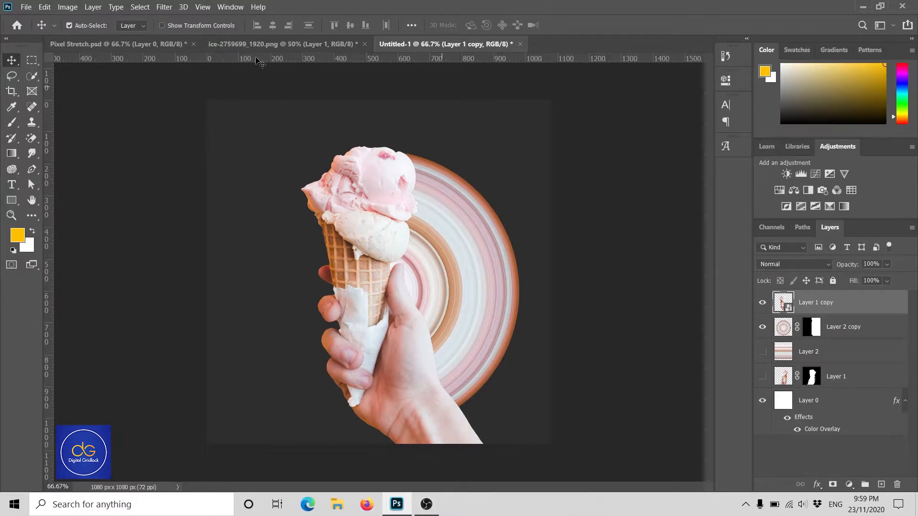
Step: Apply the Camera Raw Filter to Layer 1 copy with Exposure -0.20, Contrast -13, Highlights -38 and Shadows +16
click(164, 7)
click(215, 67)
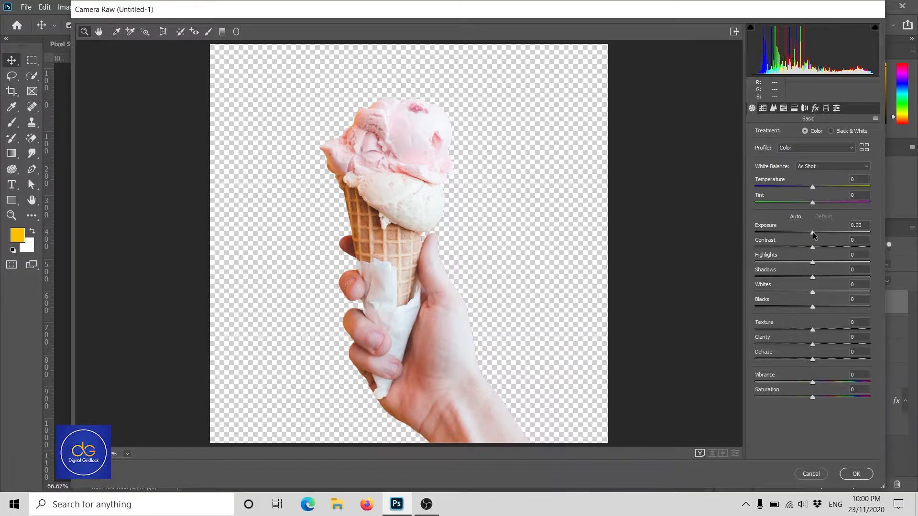
drag(812, 231, 822, 278)
click(812, 263)
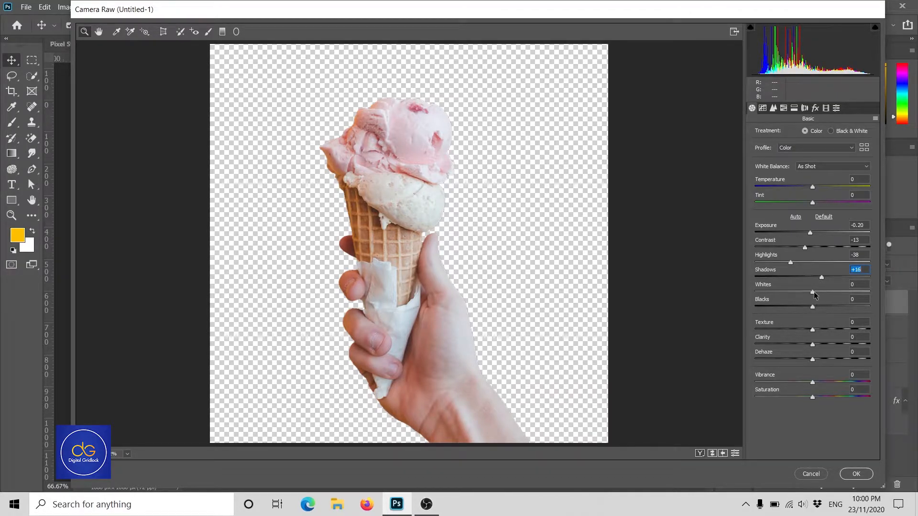
Step: Set Texture +16, Clarity +21, Vibrance +24 and Saturation +10 in Camera Raw, apply the filter and compare before and after
drag(815, 330, 824, 345)
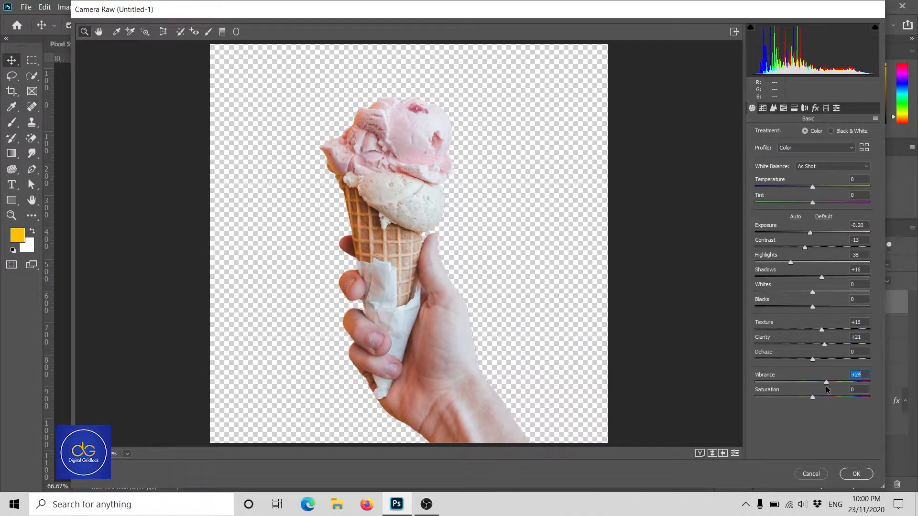
drag(812, 396, 824, 396)
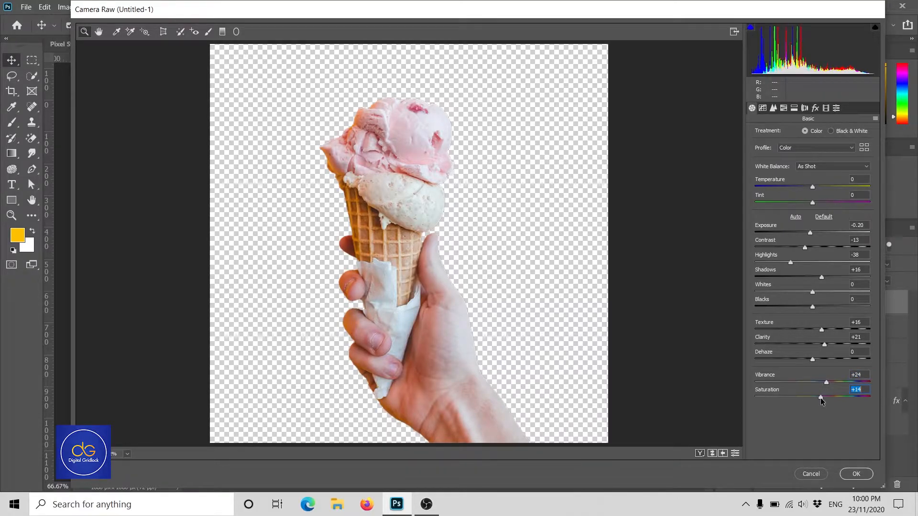
text(10)
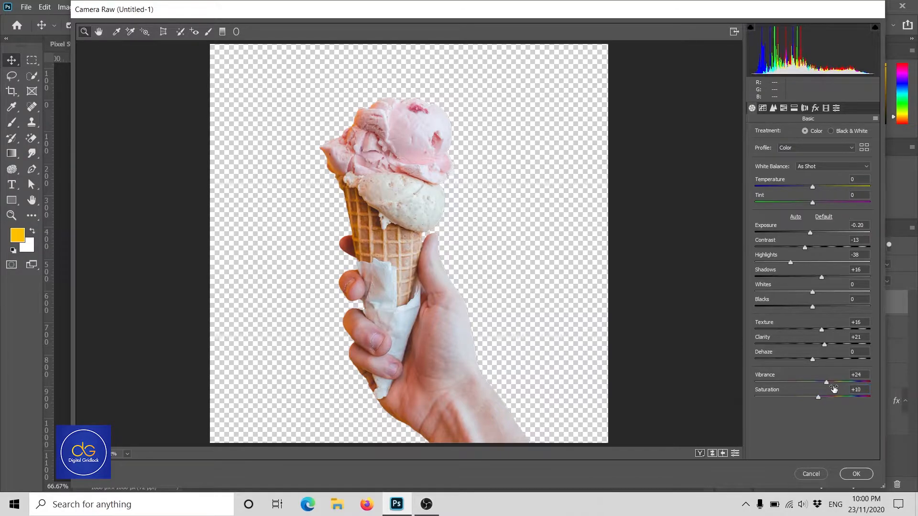
click(856, 474)
click(785, 328)
click(785, 328)
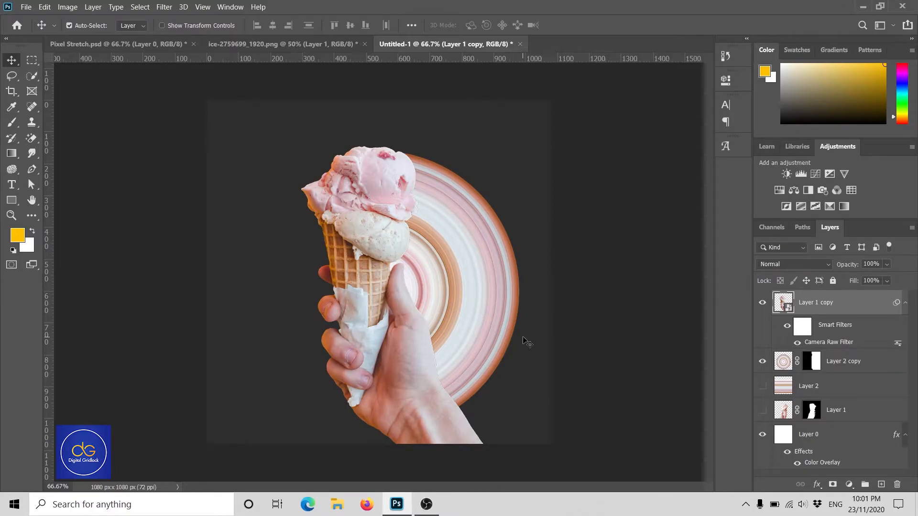
Step: Show Layer 2 and squash its horizontal stripes vertically about their centre to roughly half height, keeping the full canvas width
click(762, 386)
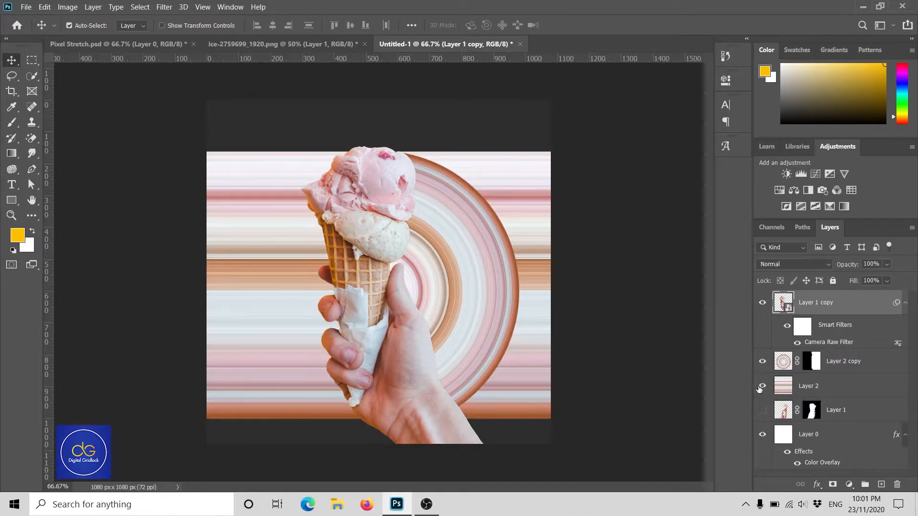
click(822, 389)
key(ctrl+t)
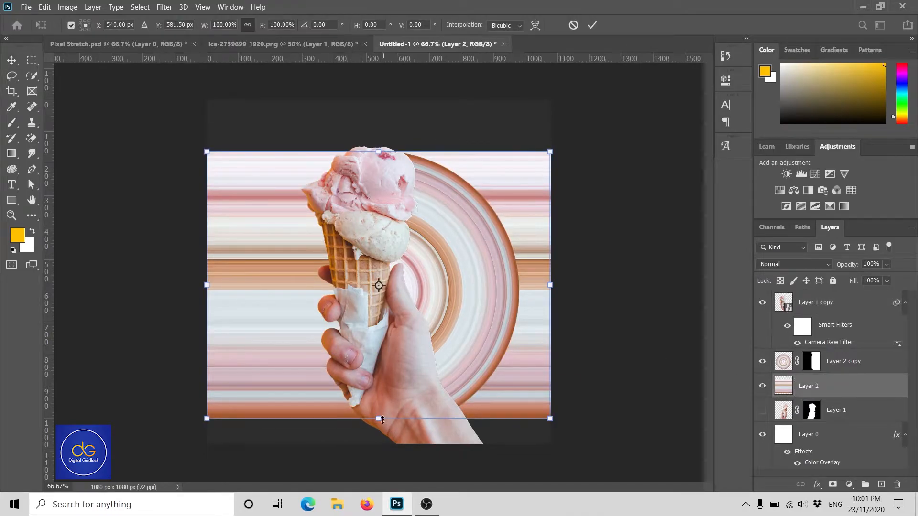
drag(380, 419, 398, 356)
key(Return)
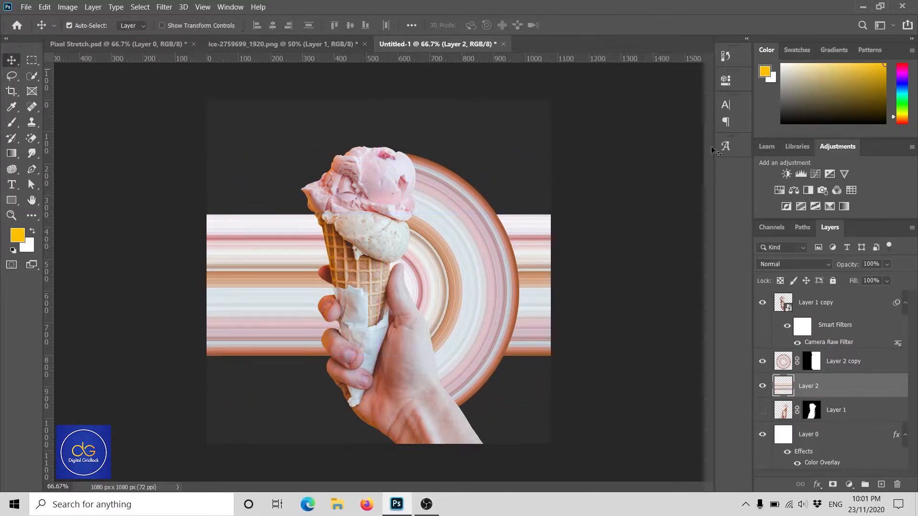
Step: Set the Layer 2 stripes to Pin Light blending at 10% opacity
click(797, 262)
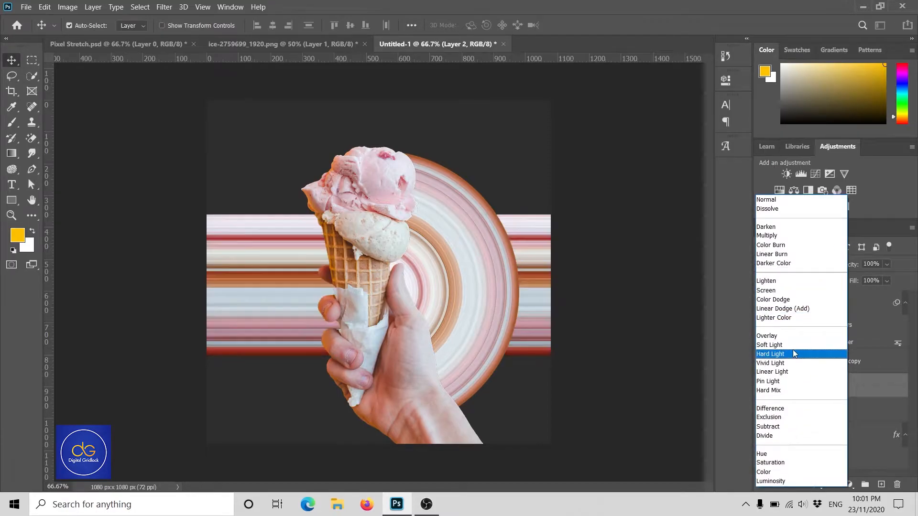
click(768, 381)
drag(854, 266, 798, 263)
click(867, 264)
text(10)
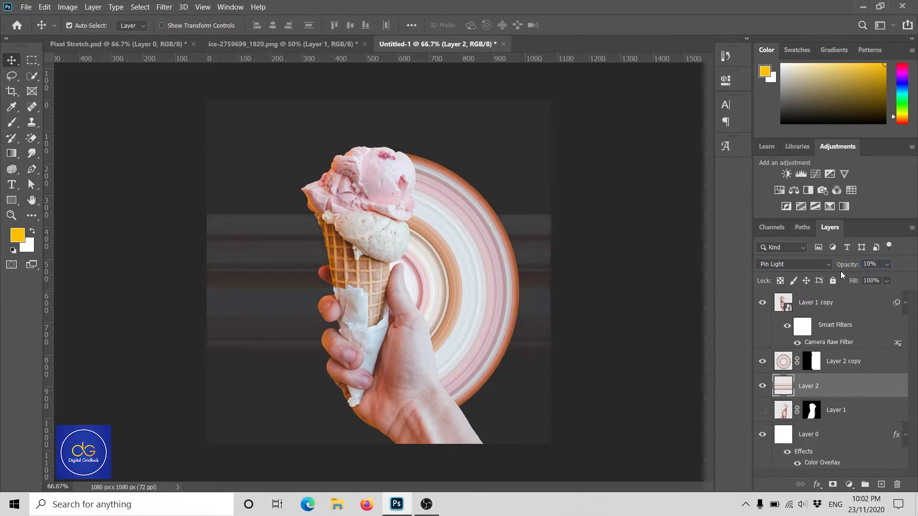
Step: Try Multiply blending at 31% opacity on Layer 2, and return it to Pin Light at 10%
click(794, 264)
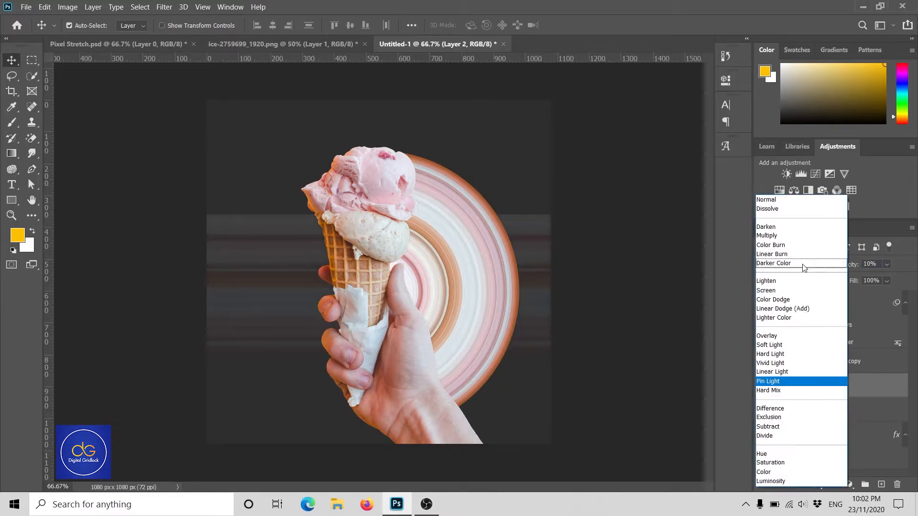
click(786, 236)
drag(853, 264, 858, 265)
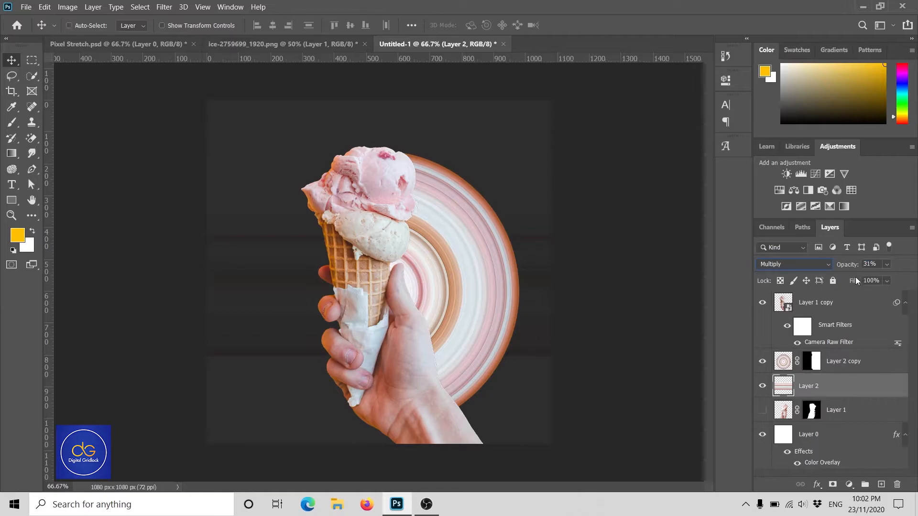
text(10)
click(793, 264)
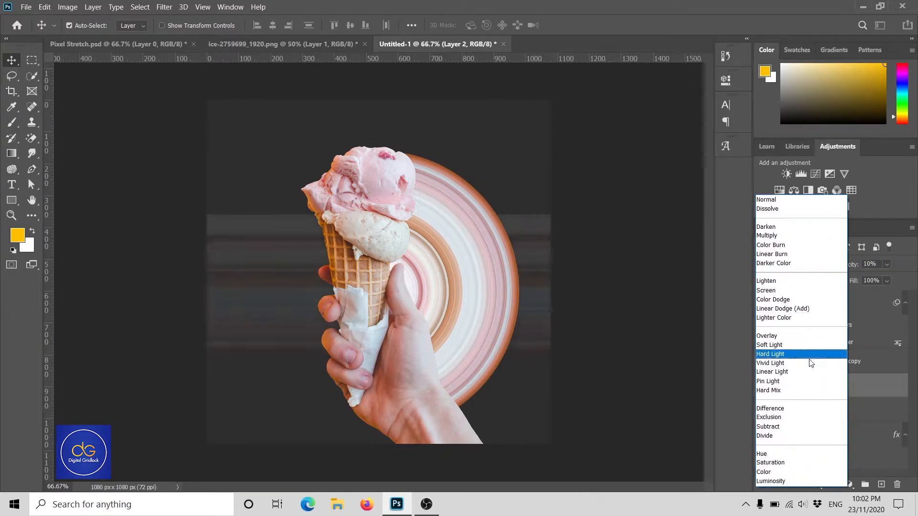
click(811, 381)
Step: Duplicate the masked half rings on Layer 2 copy and apply the duplicate's layer mask permanently
click(845, 361)
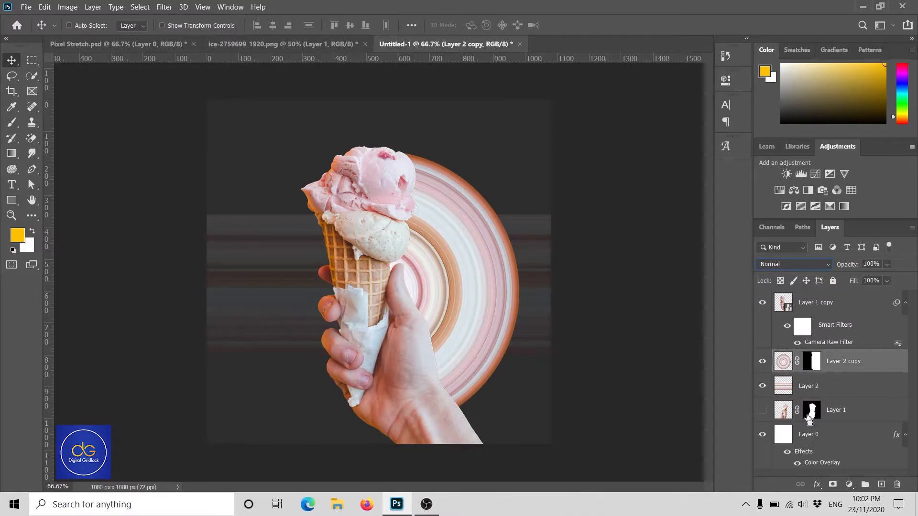
key(ctrl+j)
right_click(811, 364)
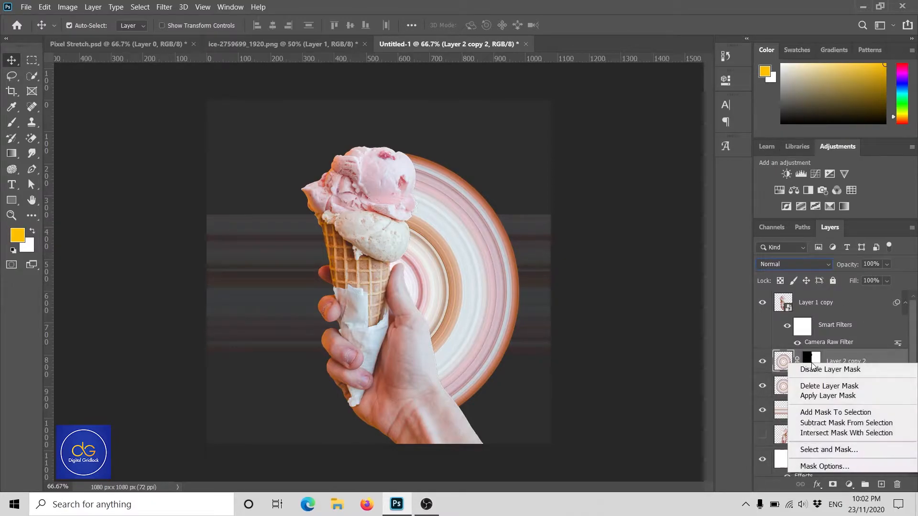
click(822, 397)
Step: Set Layer 2 copy 2 to Multiply blending at 40% opacity
click(794, 263)
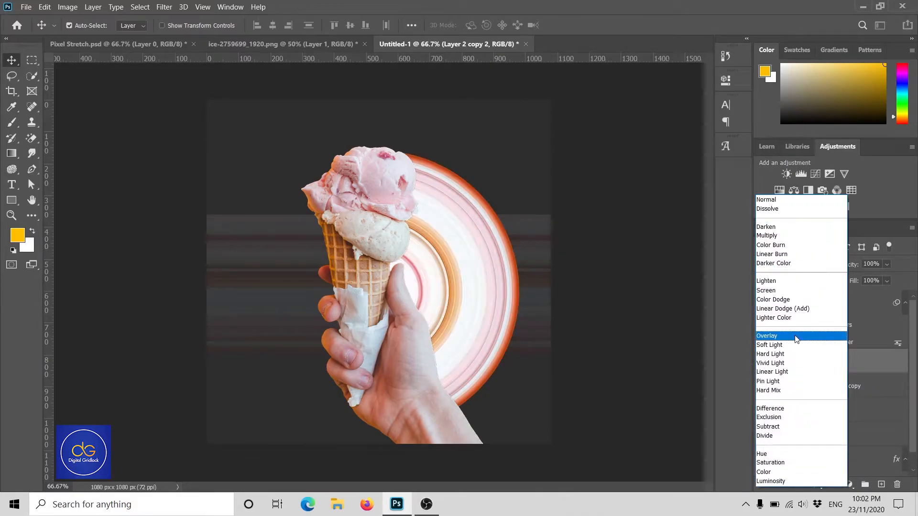
click(793, 236)
click(842, 266)
text(40)
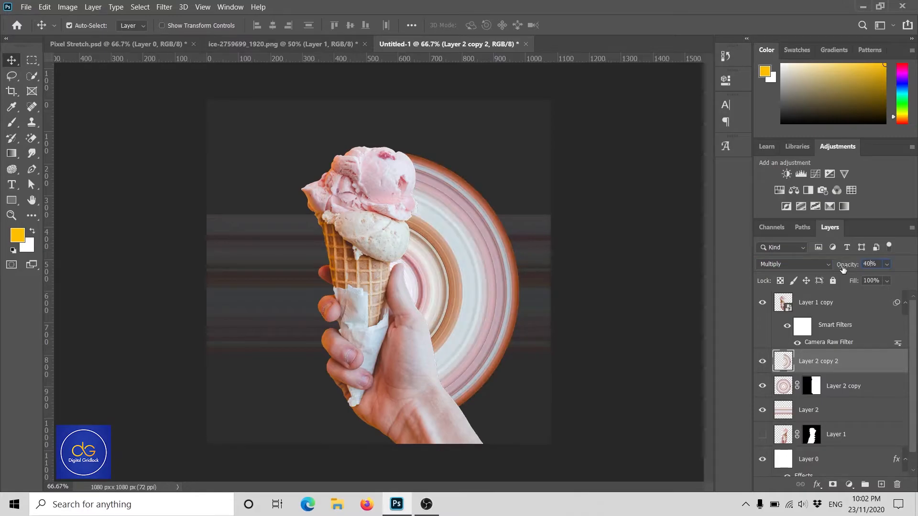
Step: Duplicate Layer 2 copy 2 and set the new duplicate's blend mode to Soft Light
click(836, 361)
key(ctrl+j)
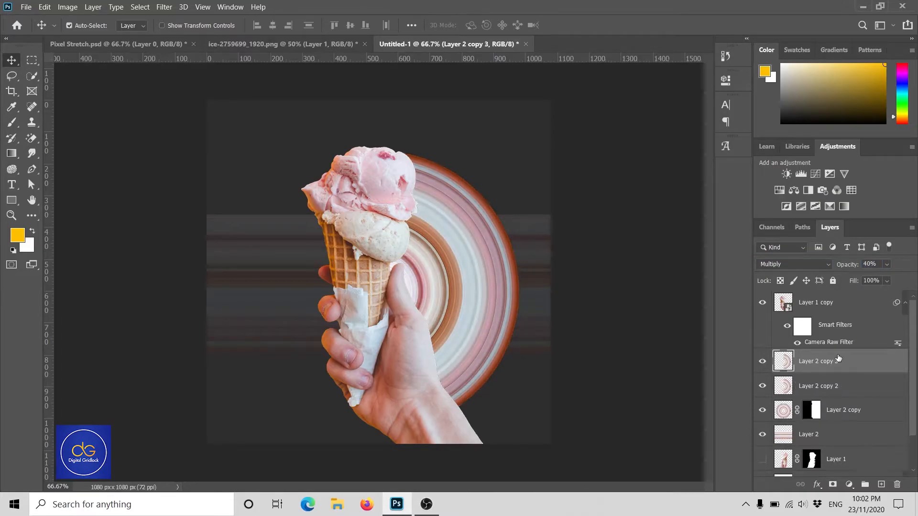
click(800, 264)
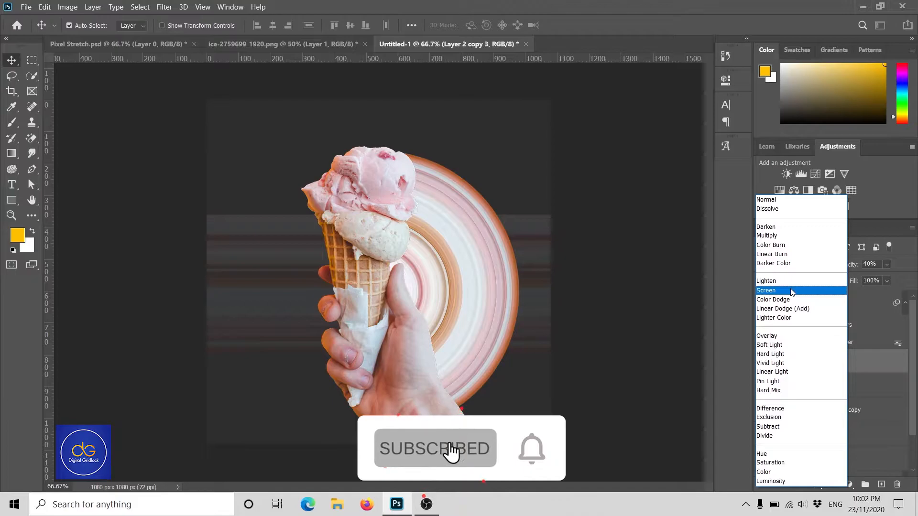
click(796, 344)
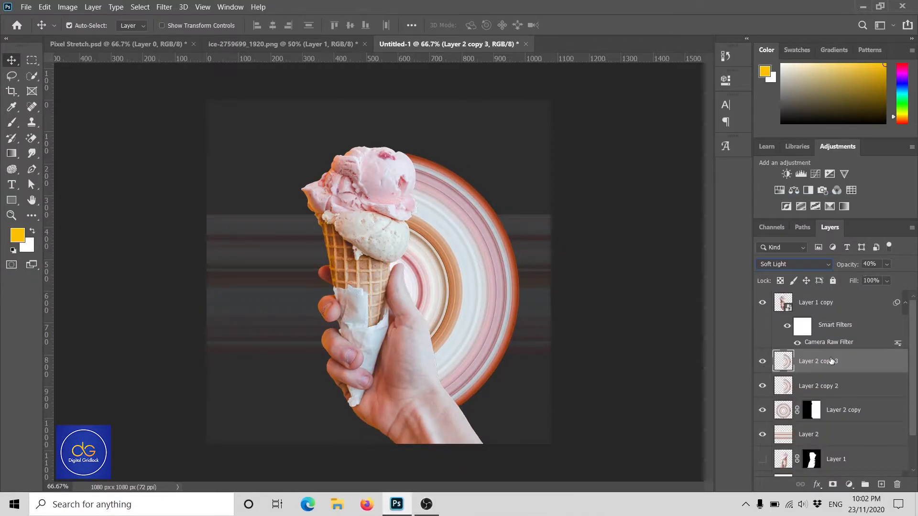
Step: Group Layer 2 copy, Layer 2 copy 2 and Layer 2 copy 3 together, keeping Pass Through blending
shift+click(844, 414)
key(ctrl+g)
key(shift+alt+n)
key(shift+alt+p)
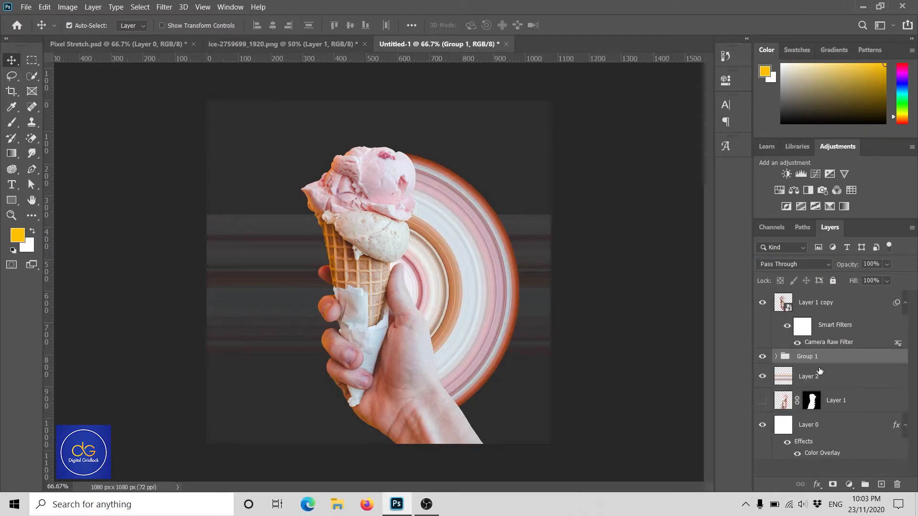
Step: Duplicate Layer 1 copy, delete the duplicate's smart filters and place it beneath Layer 1 copy
key(alt+bracketright)
key(ctrl+j)
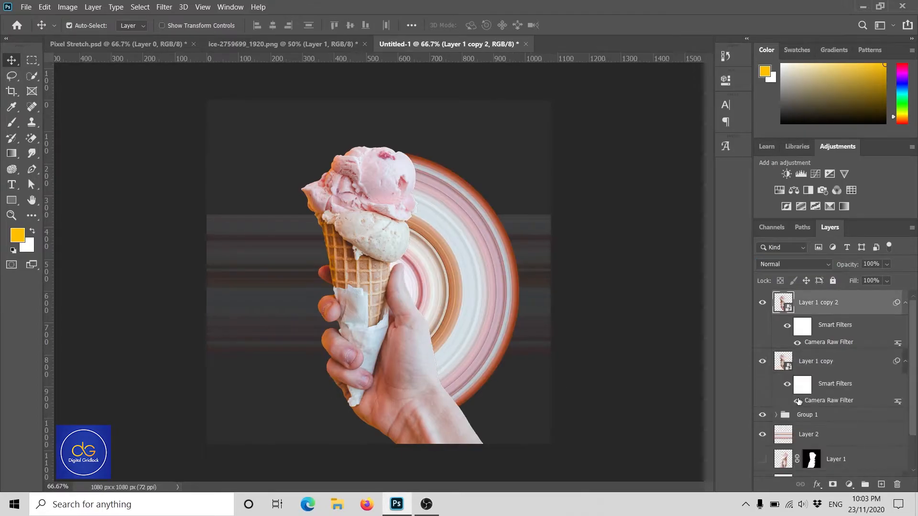
drag(842, 326, 896, 484)
drag(830, 305, 836, 372)
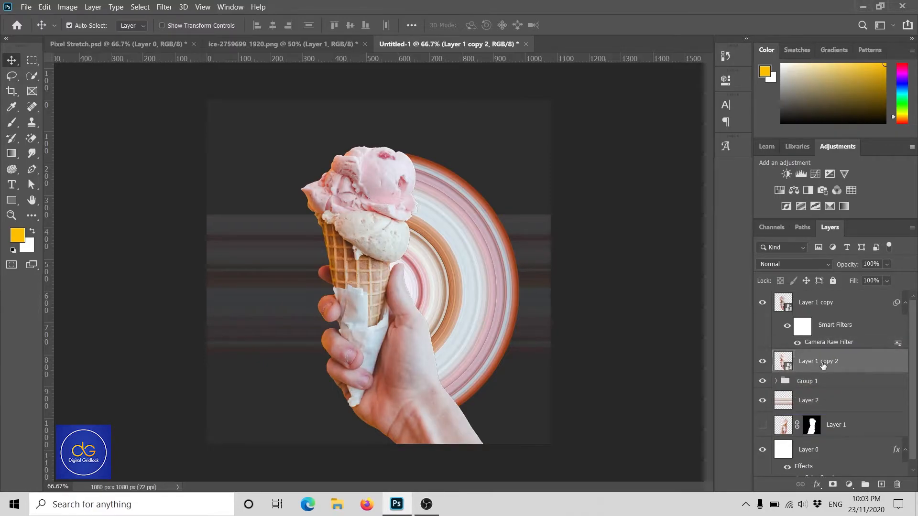
Step: Add a black Color Overlay at 100% opacity with Normal blending to Layer 1 copy 2
right_click(822, 365)
click(814, 472)
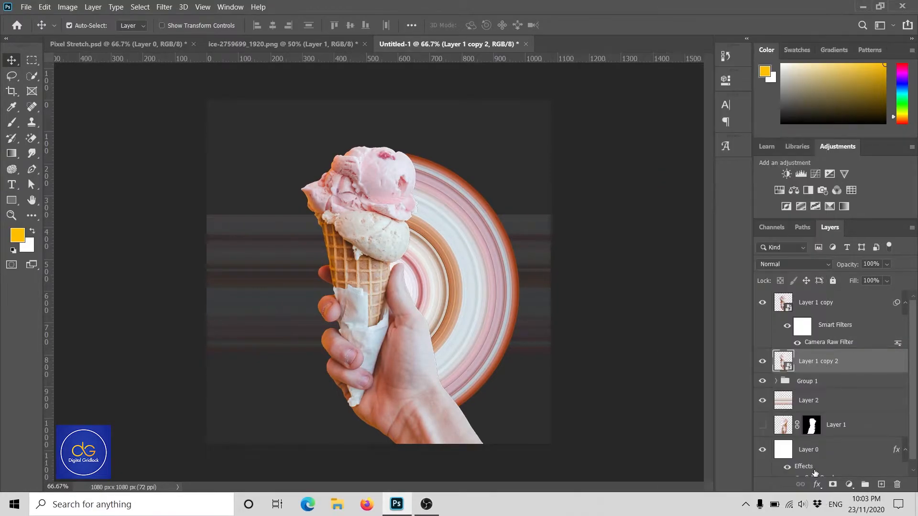
click(819, 484)
click(845, 441)
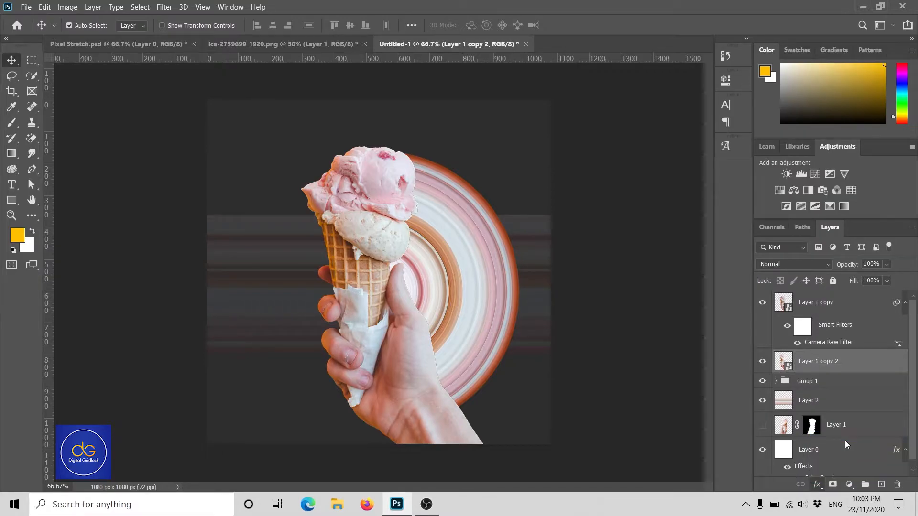
click(698, 85)
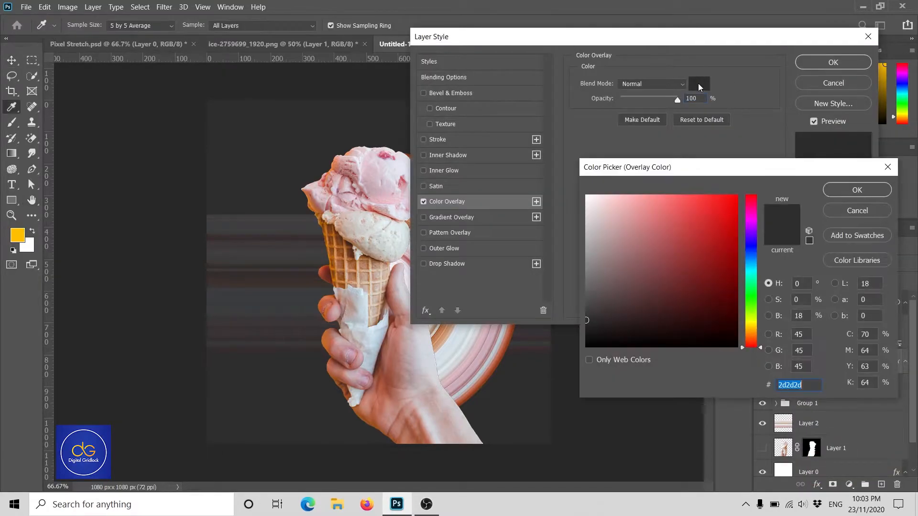
click(586, 349)
click(857, 189)
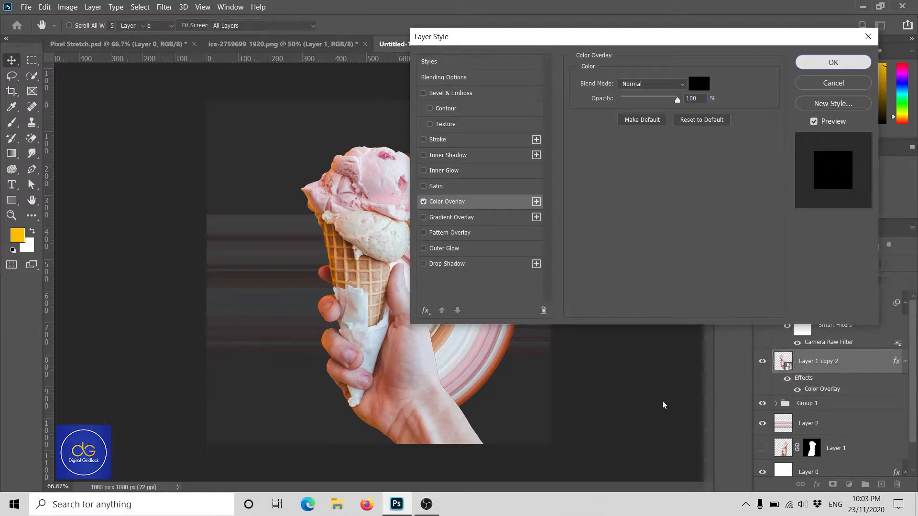
key(Return)
key(f)
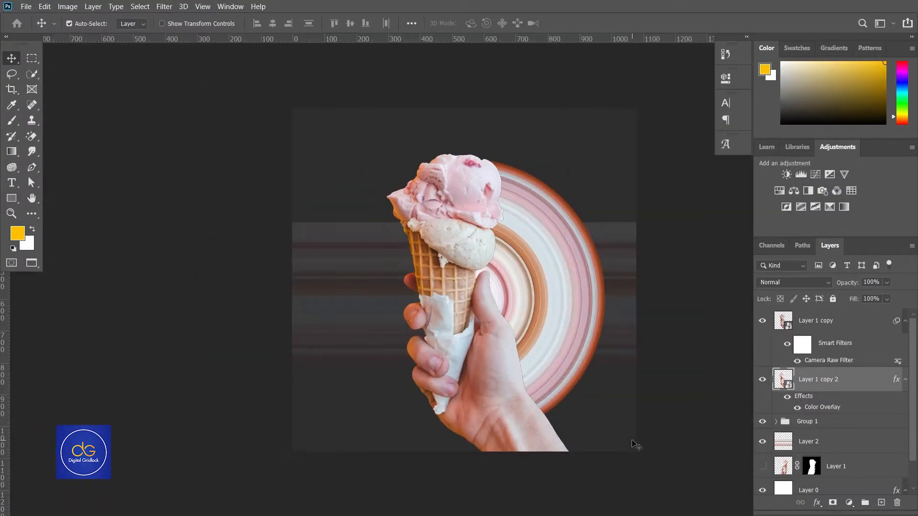
key(ctrl+t)
key(shift+Right)
key(Escape)
Step: Apply a Gaussian Blur with a radius of 25 pixels to the black silhouette on Layer 1 copy 2
click(167, 7)
mouse_move(201, 133)
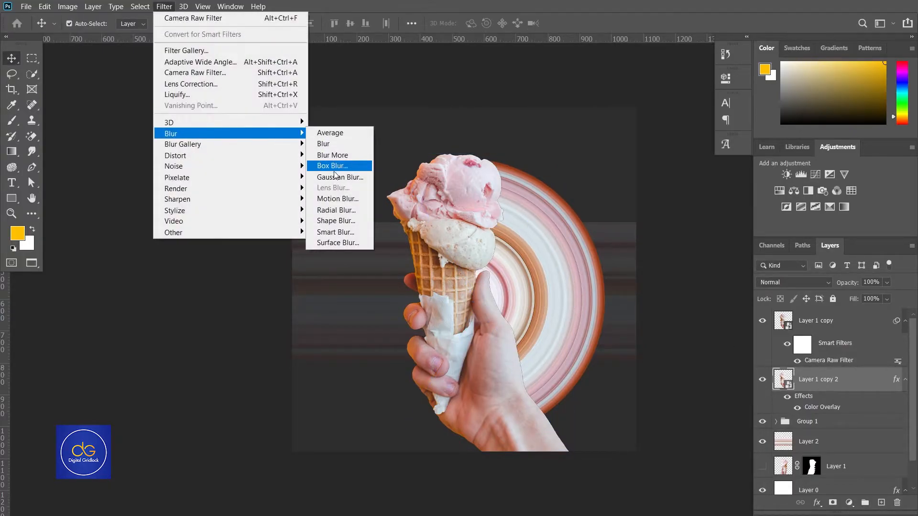
click(330, 179)
drag(653, 224, 683, 193)
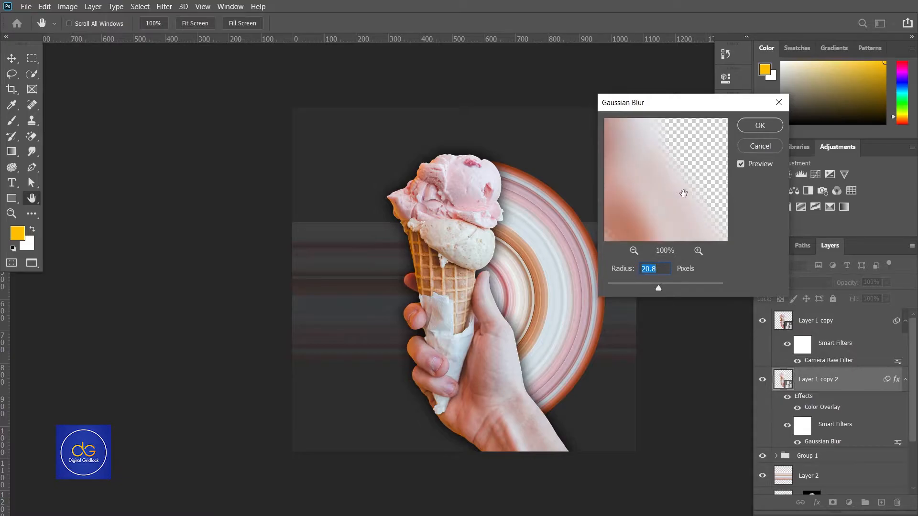
drag(664, 285, 668, 290)
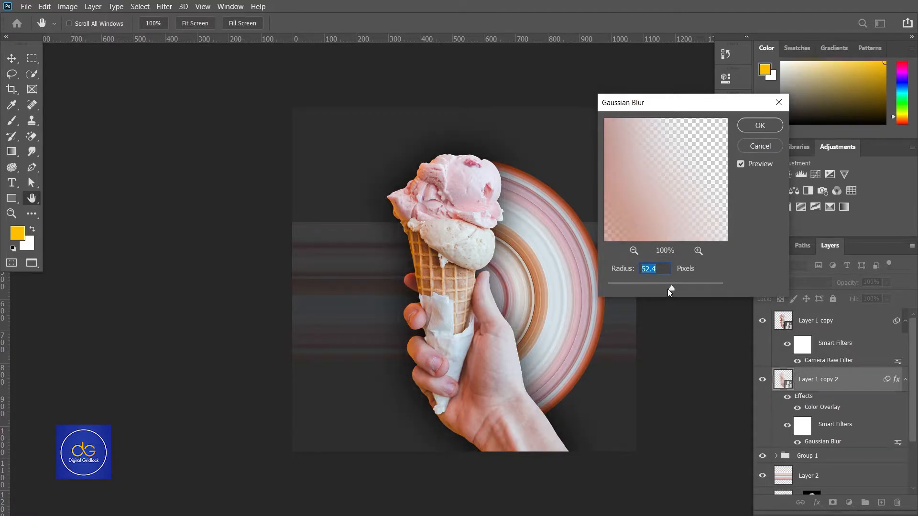
drag(669, 288, 661, 288)
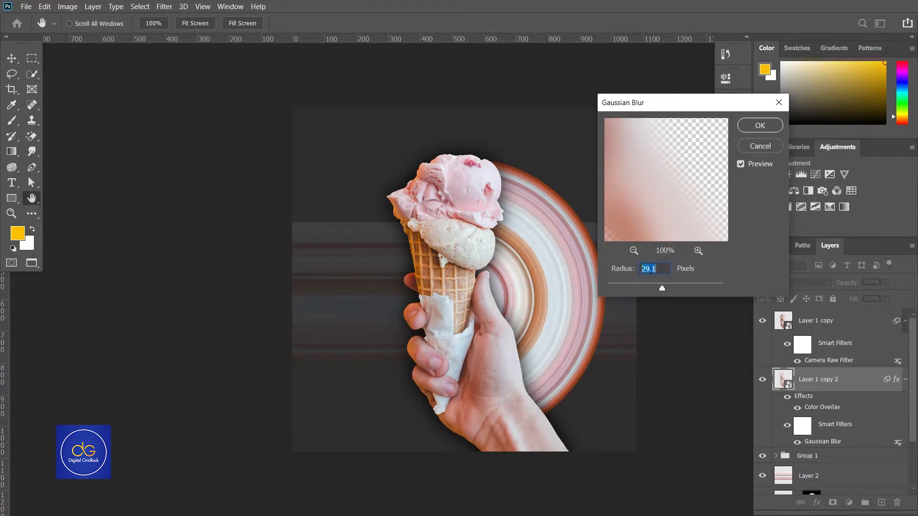
text(30.0)
key(Tab)
text(25)
key(Tab)
key(Return)
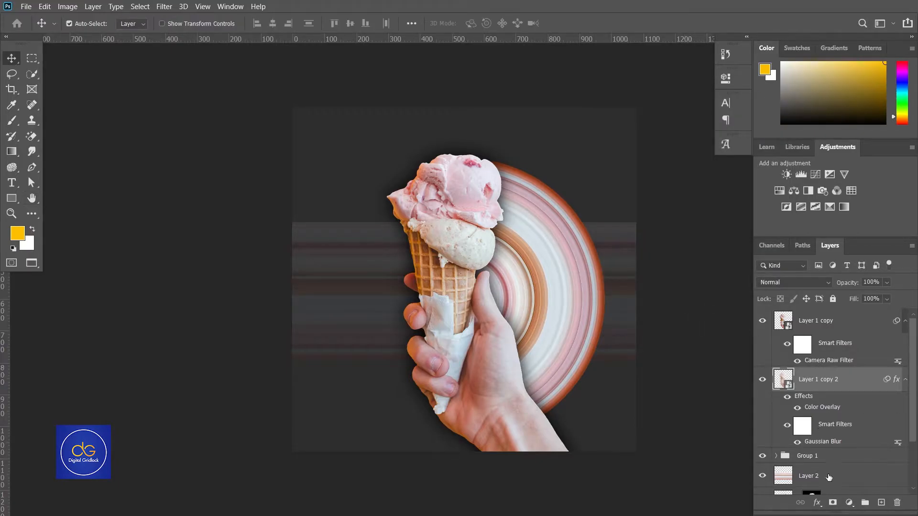
Step: Add a layer mask to Layer 1 copy 2 and paint away the shadow on the left side of the cone and hand
click(834, 503)
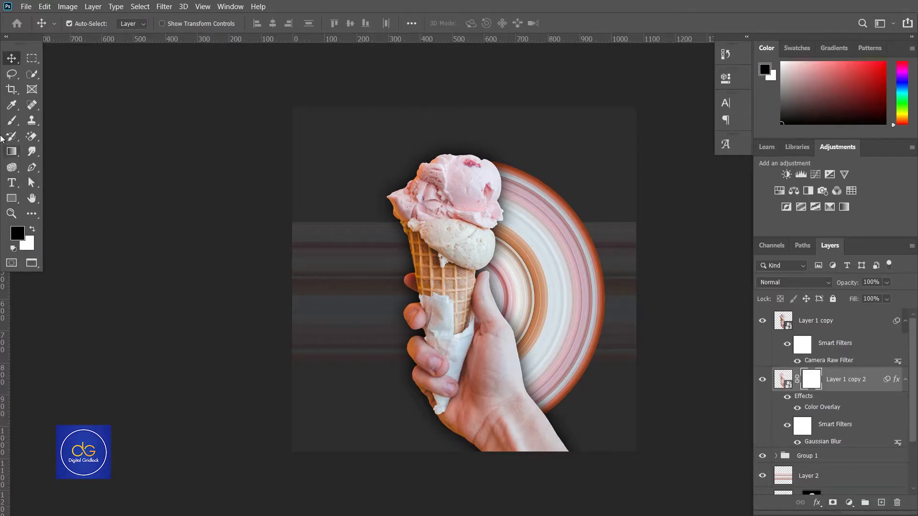
key(b)
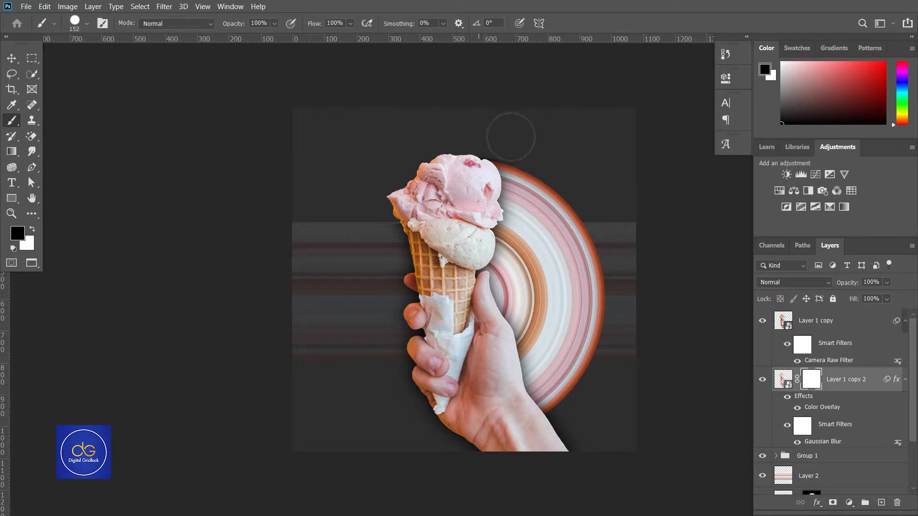
mouse_move(406, 224)
mouse_down()
mouse_move(423, 358)
mouse_move(510, 494)
mouse_move(389, 392)
mouse_move(393, 361)
mouse_move(365, 266)
mouse_move(422, 345)
mouse_up()
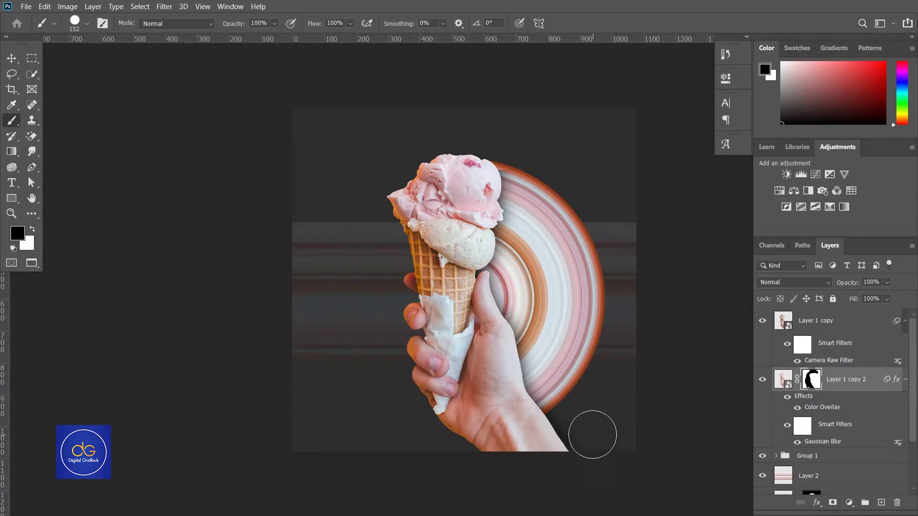
Step: Set the mask brush to a 78 px tip with 0% hardness and 60% opacity
key(6)
click(86, 24)
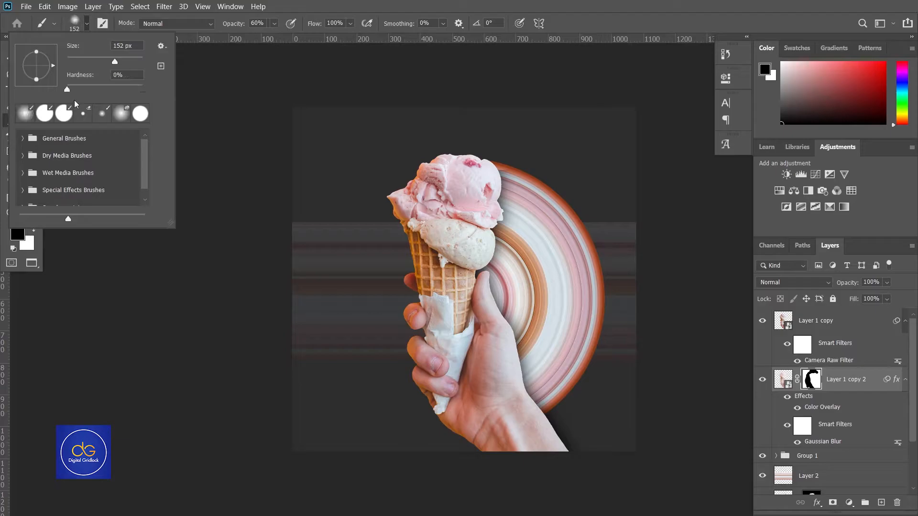
drag(115, 61, 98, 61)
click(239, 35)
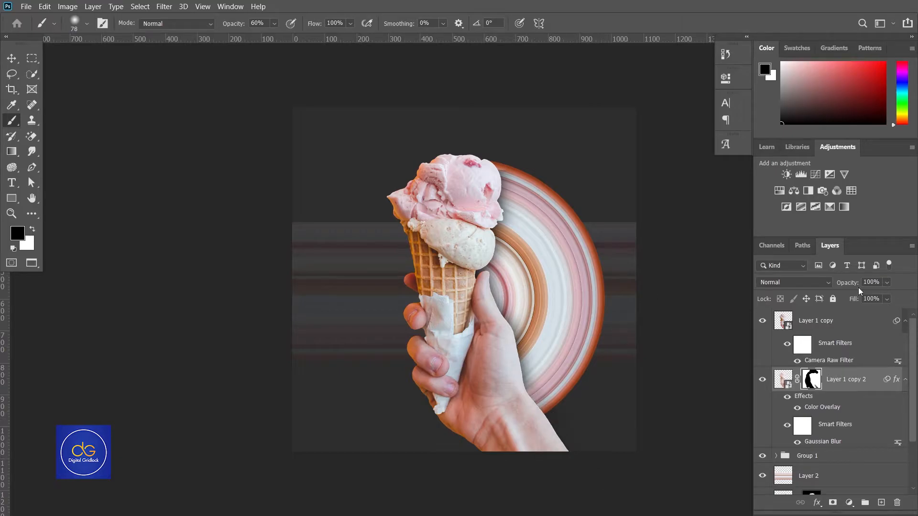
Step: Set the shadow on Layer 1 copy 2 to Multiply blending at 62% opacity
drag(855, 282, 835, 287)
click(793, 282)
click(784, 226)
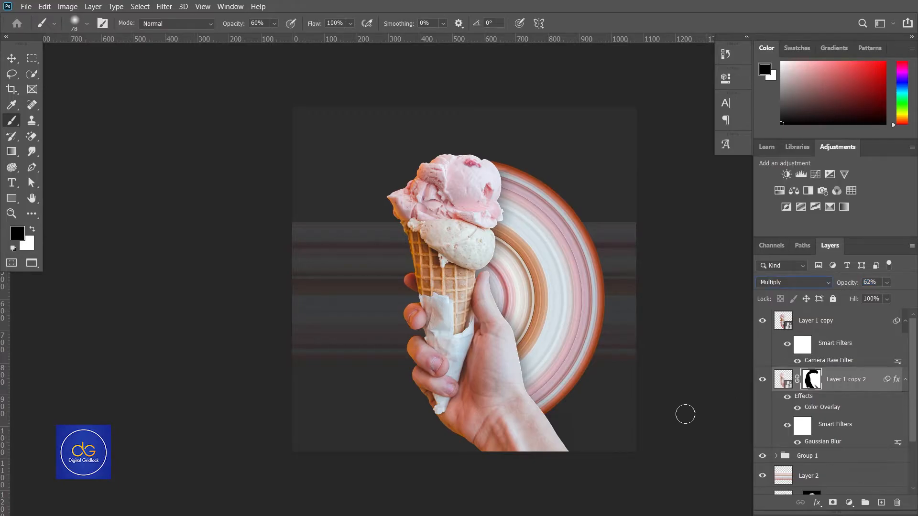
Step: Compare the artwork with Layer 1 copy hidden and shown, and try a lower opacity for the Multiply shadow layer
key(v)
click(763, 320)
click(763, 320)
click(762, 320)
click(762, 320)
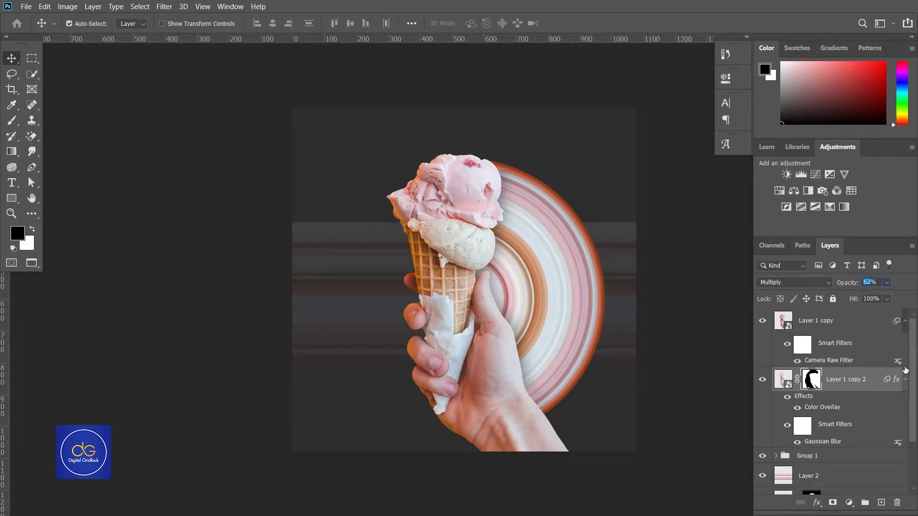
click(827, 283)
click(812, 237)
click(886, 283)
drag(887, 298, 882, 299)
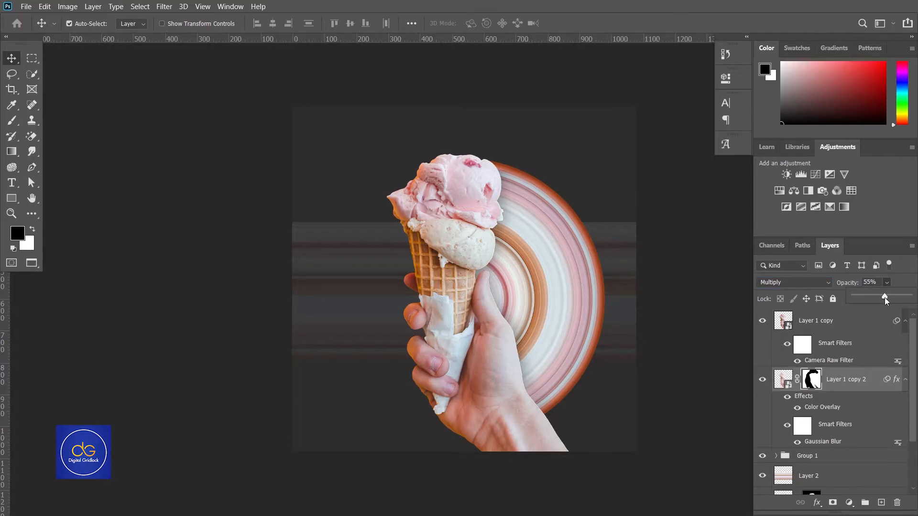
drag(881, 297, 879, 292)
click(886, 284)
Step: Compare Group 1 hidden and shown, and shift the grouped half rings slightly to the right
click(762, 456)
click(762, 456)
click(822, 457)
key(ctrl+t)
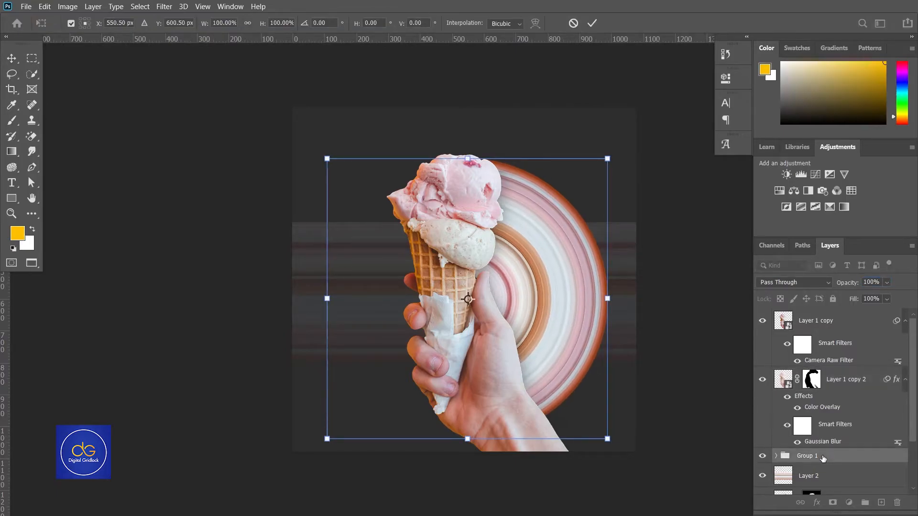
key(Return)
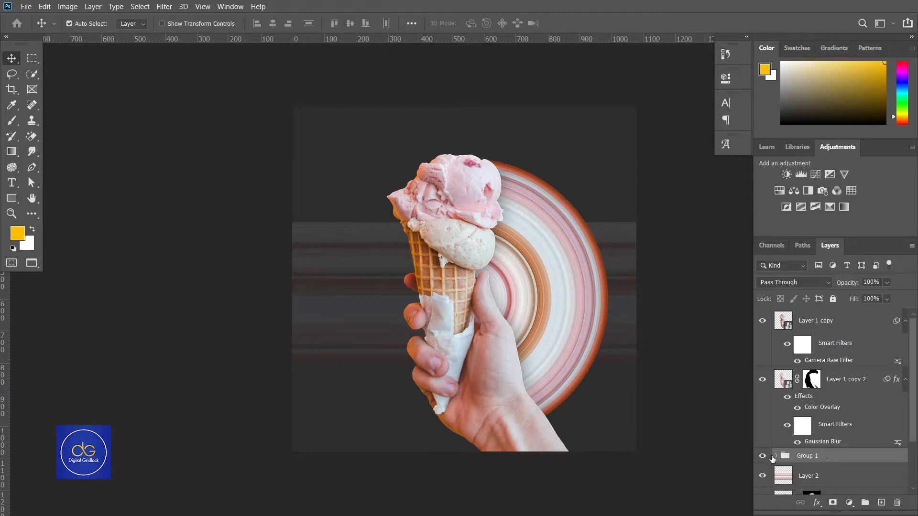
Step: Try Overlay blending on Layer 2 copy 3 inside Group 1, and set the layer to Hard Light
click(776, 456)
click(830, 359)
click(801, 282)
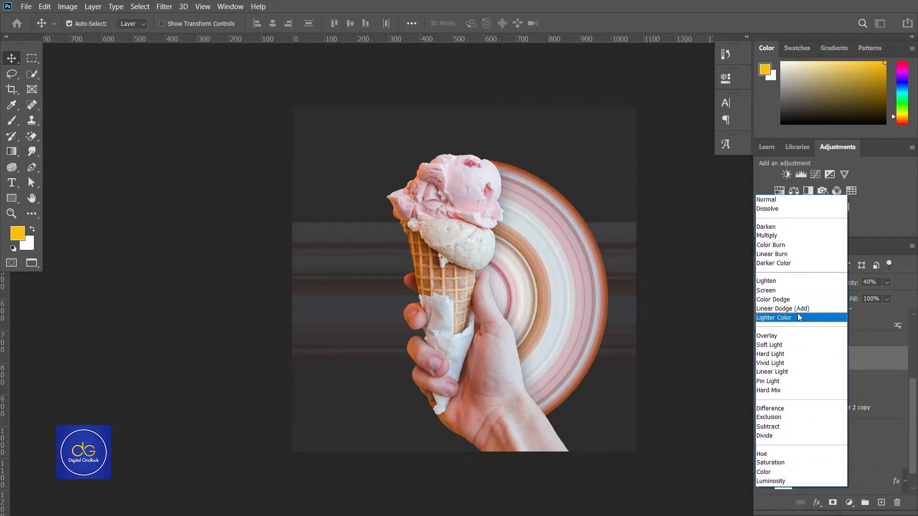
click(799, 336)
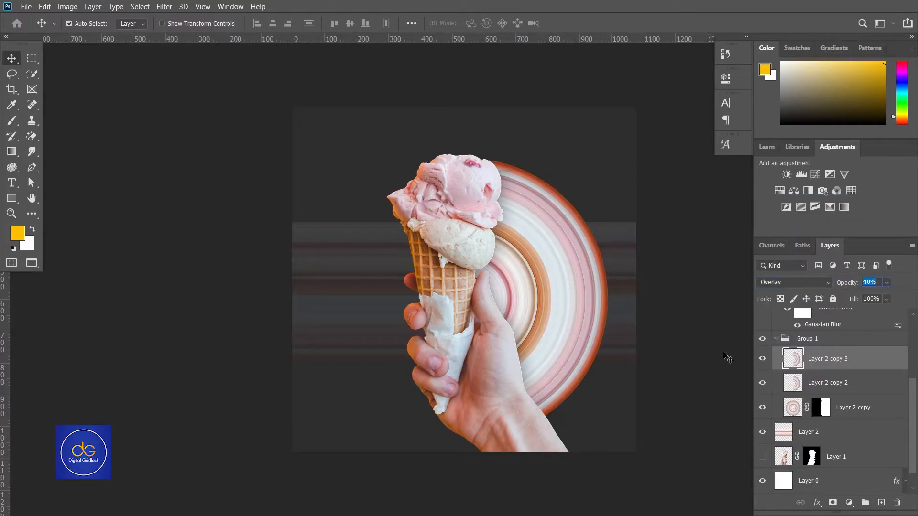
key(f)
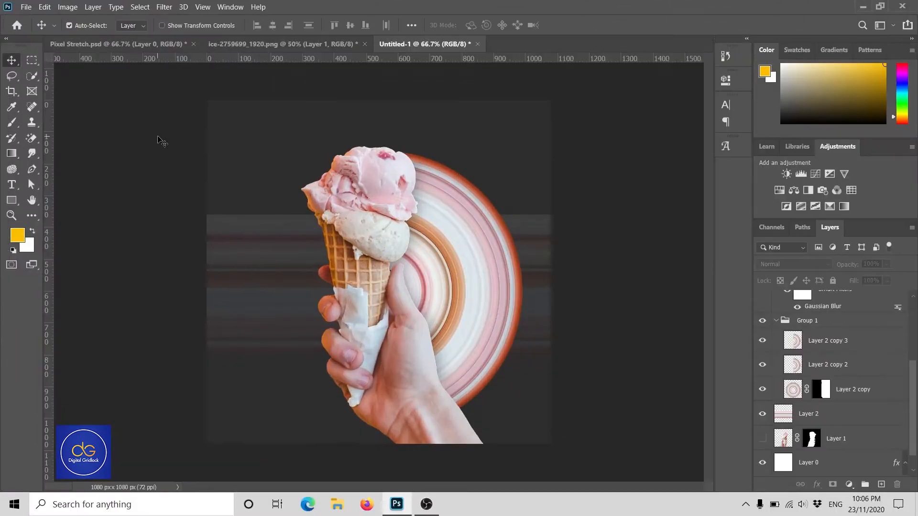
click(794, 264)
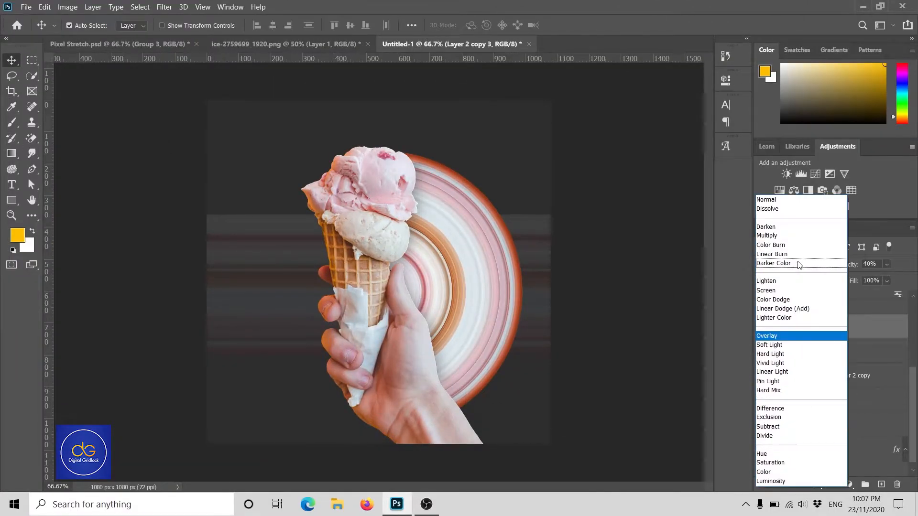
click(792, 354)
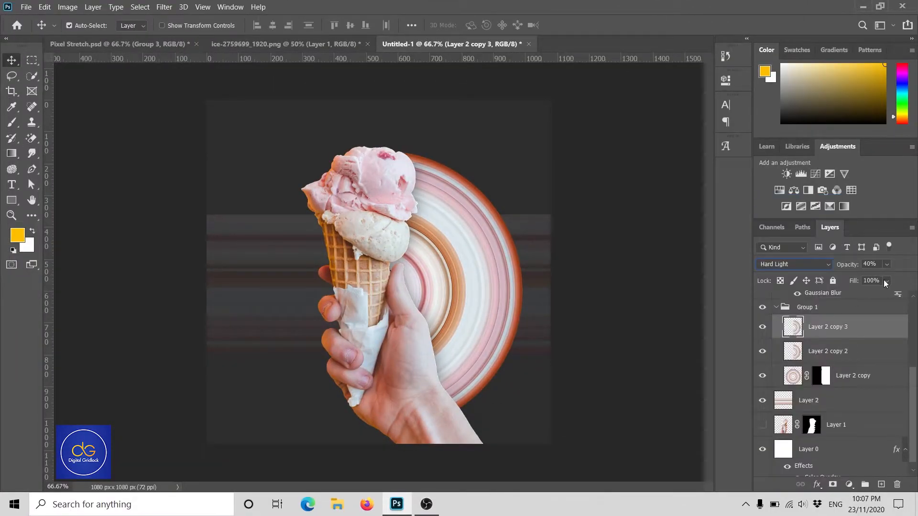
Step: Compare the half rings with Layer 2 copy 2 hidden and shown
click(831, 356)
click(762, 352)
click(762, 352)
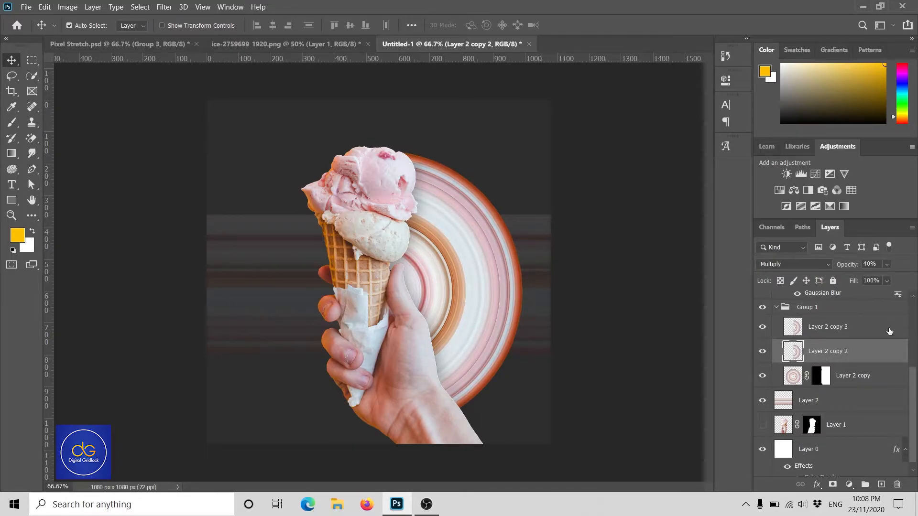
Step: Lower the shadow on Layer 1 copy 2 to 30% opacity and compare the artwork with it hidden and shown
click(775, 307)
scroll(829, 351, up, 2)
click(830, 354)
click(762, 354)
click(759, 356)
drag(858, 264, 838, 263)
click(762, 355)
click(762, 355)
click(761, 355)
click(762, 355)
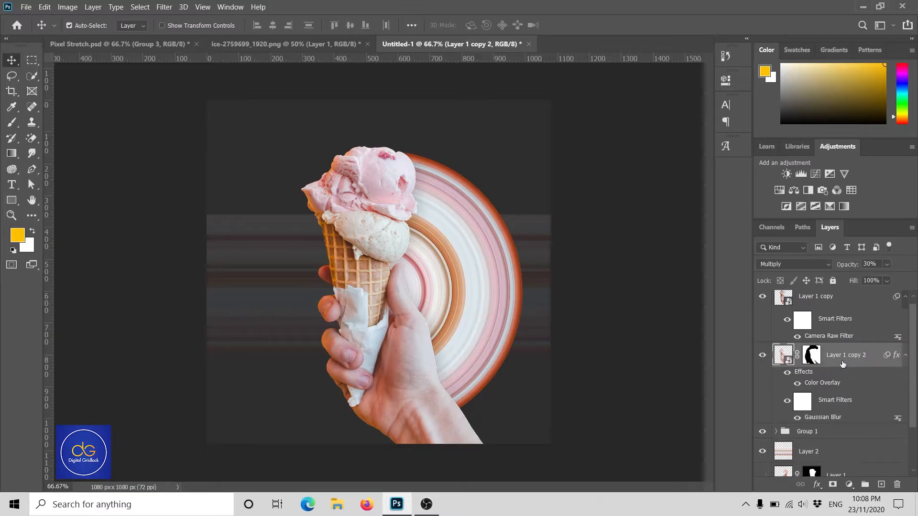
Step: Scale Layer 1 copy, Layer 1 copy 2 and Group 1 together to about 98.73%
click(762, 432)
click(762, 431)
click(821, 432)
ctrl+click(832, 349)
ctrl+click(824, 298)
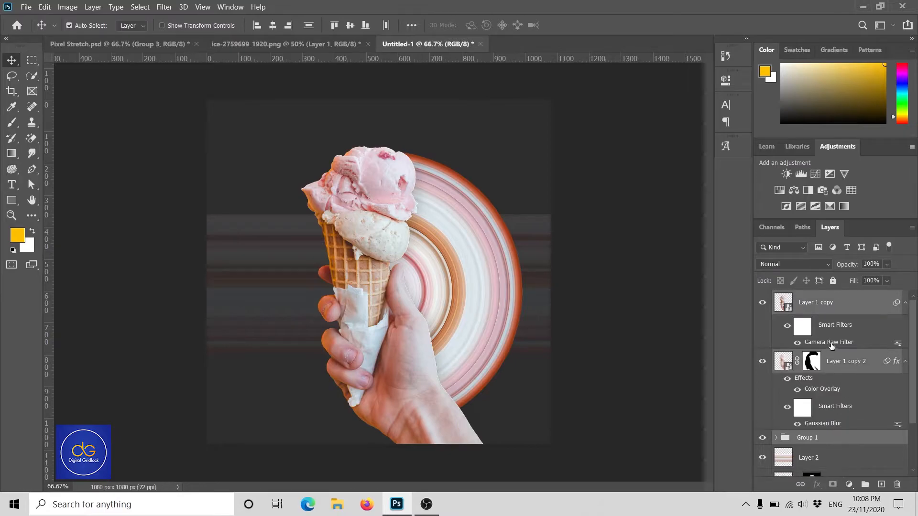
key(ctrl+t)
key(Return)
drag(241, 127, 243, 129)
drag(524, 130, 523, 132)
click(591, 24)
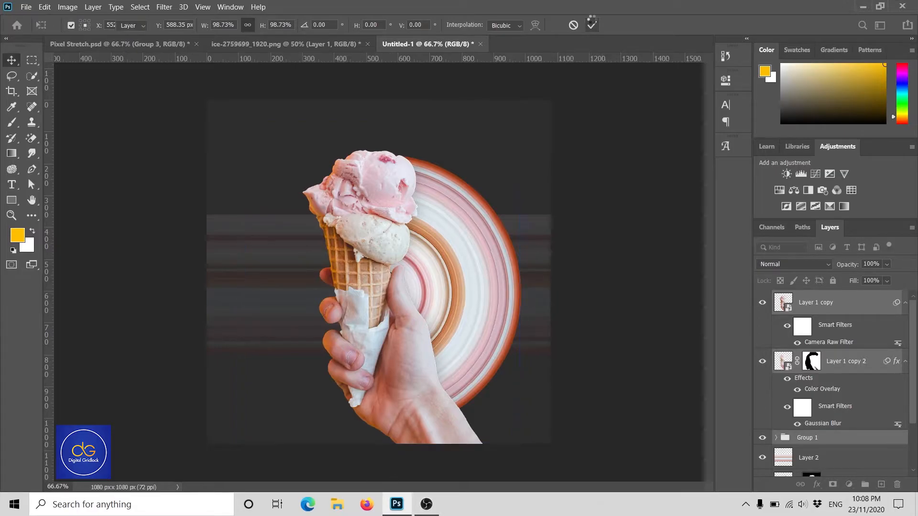
Step: Draw an unfilled circle about 588 px in diameter above Layer 1 copy, over the canvas's lower-left edge, using the Ellipse tool
click(840, 304)
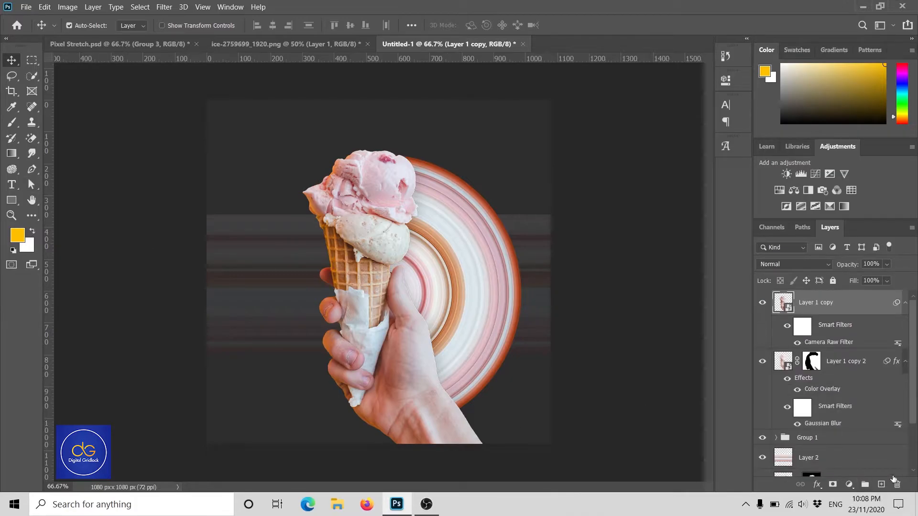
click(12, 200)
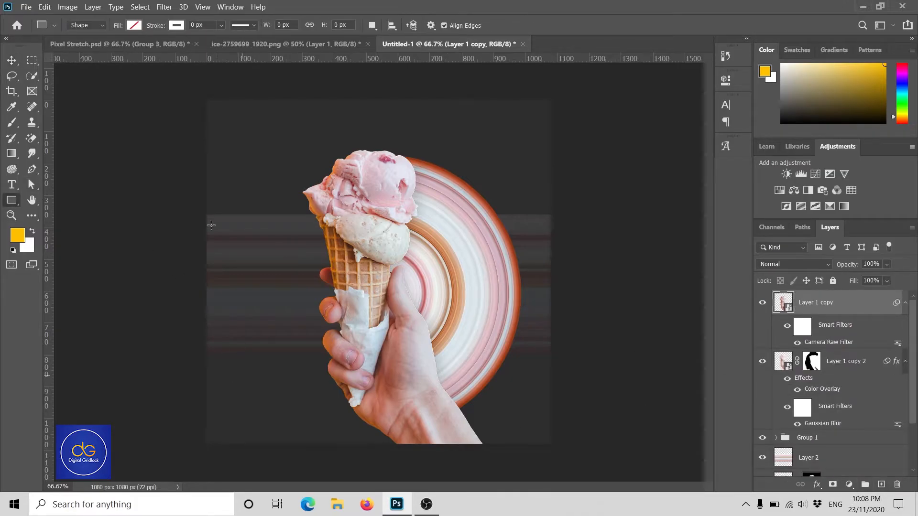
click(230, 378)
click(475, 191)
right_click(11, 200)
click(50, 226)
drag(221, 375, 369, 469)
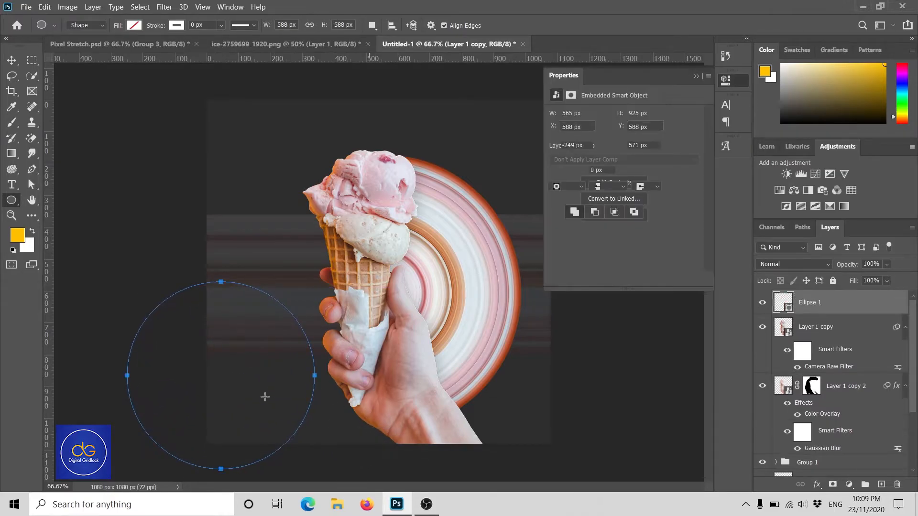
Step: Fill the Ellipse 1 circle with yellow and move it down and right, centred at about X 117 px, Y 1042 px
click(573, 171)
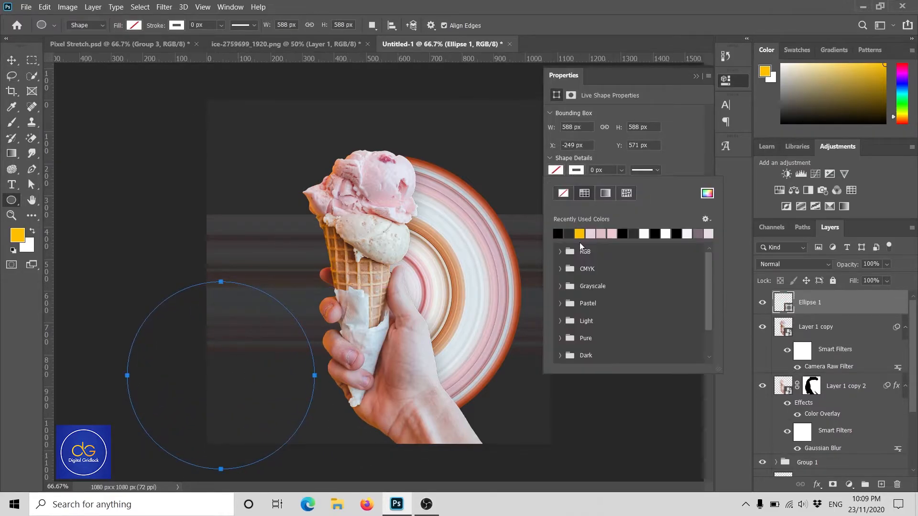
click(579, 233)
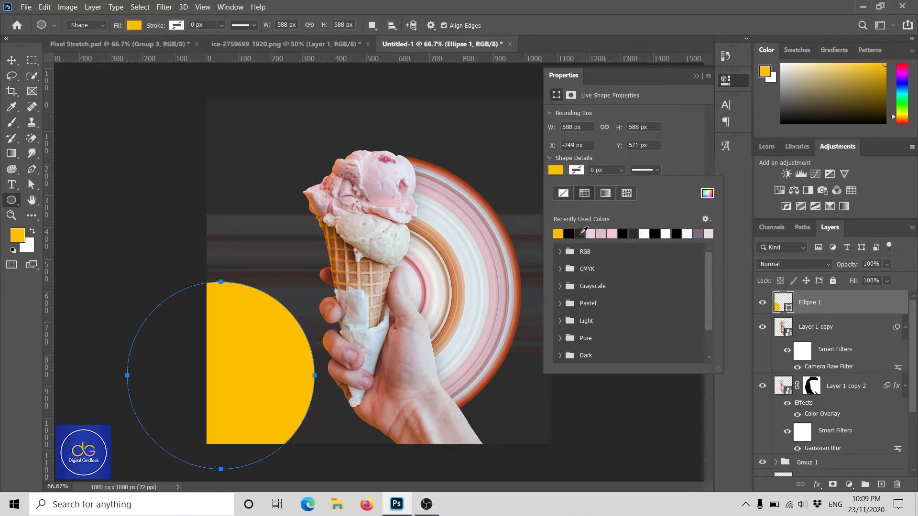
click(696, 77)
click(11, 60)
key(ctrl+t)
drag(249, 366, 280, 394)
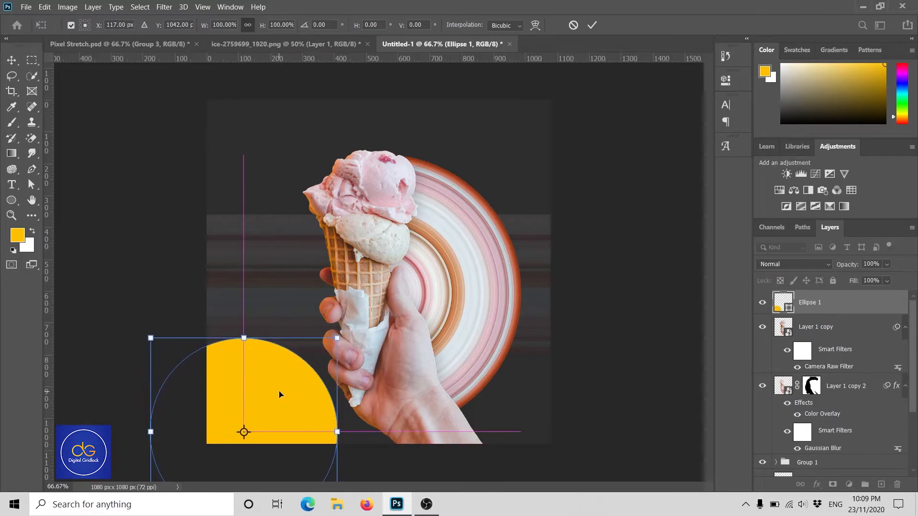
click(592, 25)
Step: Move the horizontal streak band on Layer 2 up by about 50 px
scroll(827, 430, down, 3)
click(824, 414)
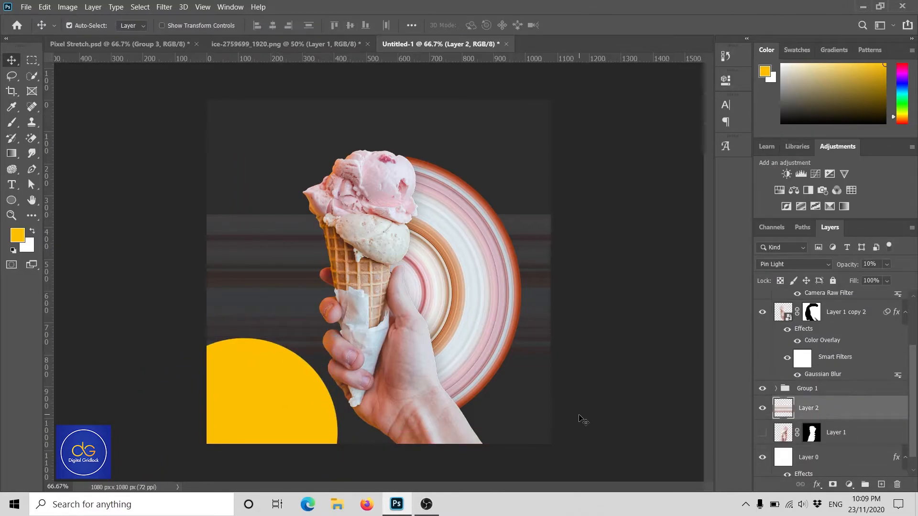
key(ctrl+t)
drag(380, 356, 379, 349)
click(591, 25)
key(shift+Up)
key(shift+Up)
key(shift+Up)
key(shift+Up)
key(shift+Up)
key(shift+Up)
key(shift+Up)
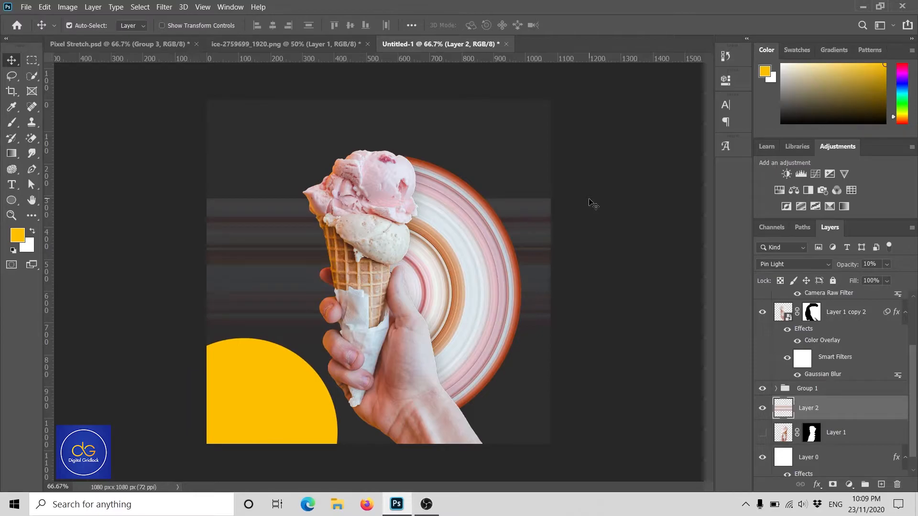
Step: Shift Layer 1 copy, Layer 1 copy 2 and Group 1 together slightly to the right, centred at about X 562 px
click(826, 390)
scroll(825, 391, up, 3)
key(ctrl+t)
key(Return)
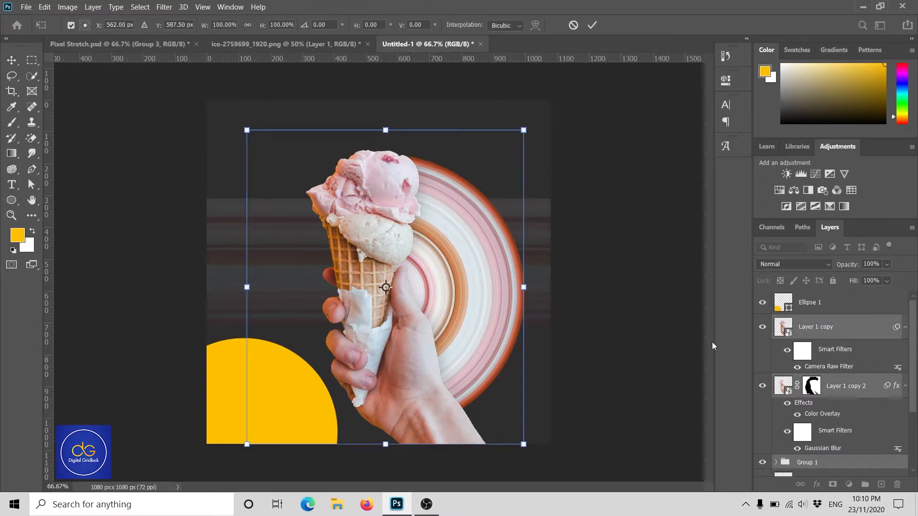
key(Return)
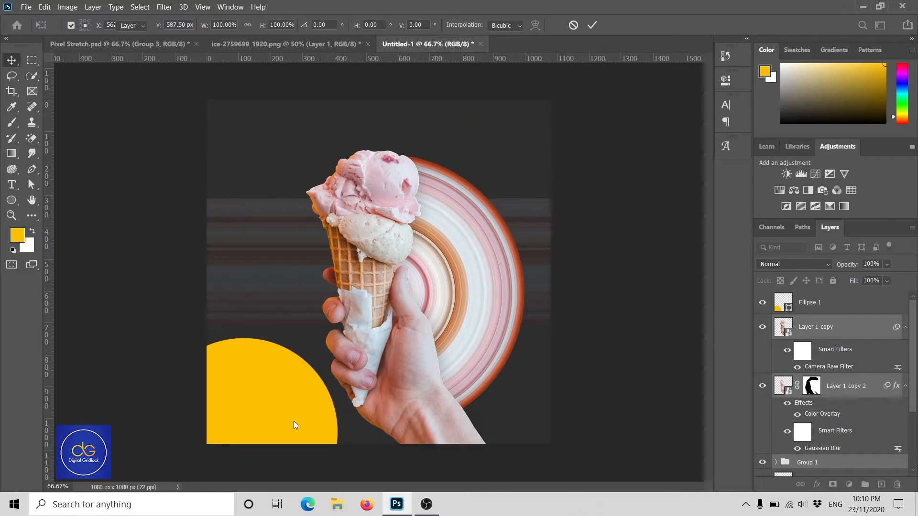
Step: Raise the yellow circle slightly and scale it proportionally to about 84.18%
click(288, 419)
key(ctrl+t)
drag(286, 415, 285, 401)
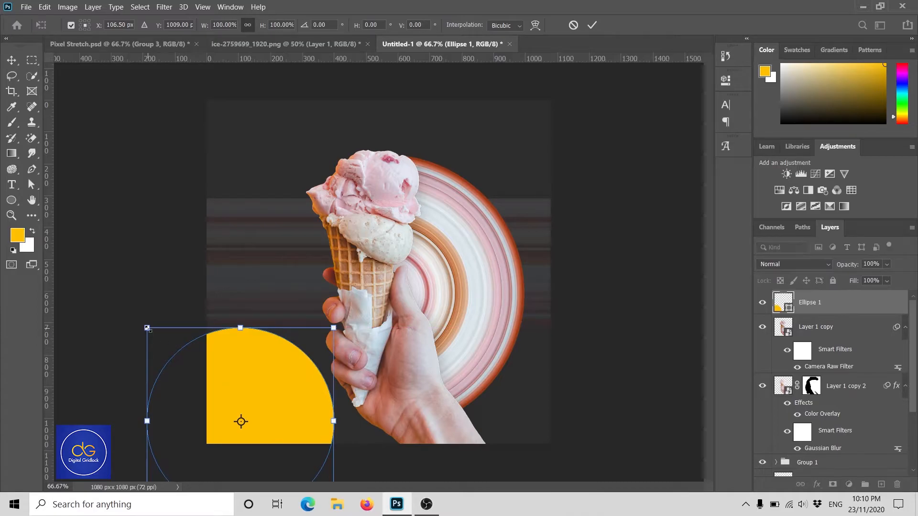
drag(146, 328, 160, 341)
drag(274, 415, 274, 410)
drag(334, 426, 331, 425)
key(ctrl+minus)
drag(215, 448, 225, 438)
Step: Nudge the yellow circle left into the canvas's lower-left corner and apply the transform
key(shift+Left)
key(shift+Left)
key(shift+Down)
key(shift+Down)
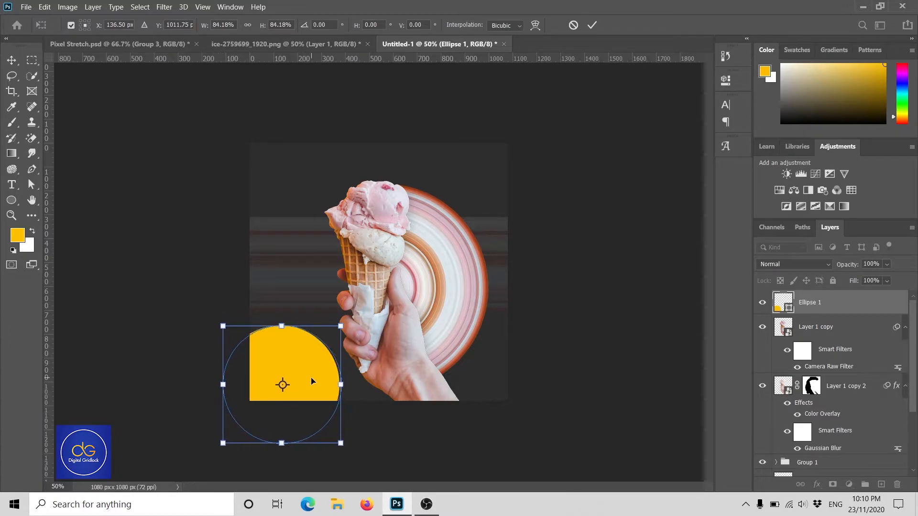
key(shift+Left)
key(shift+Left)
key(shift+Left)
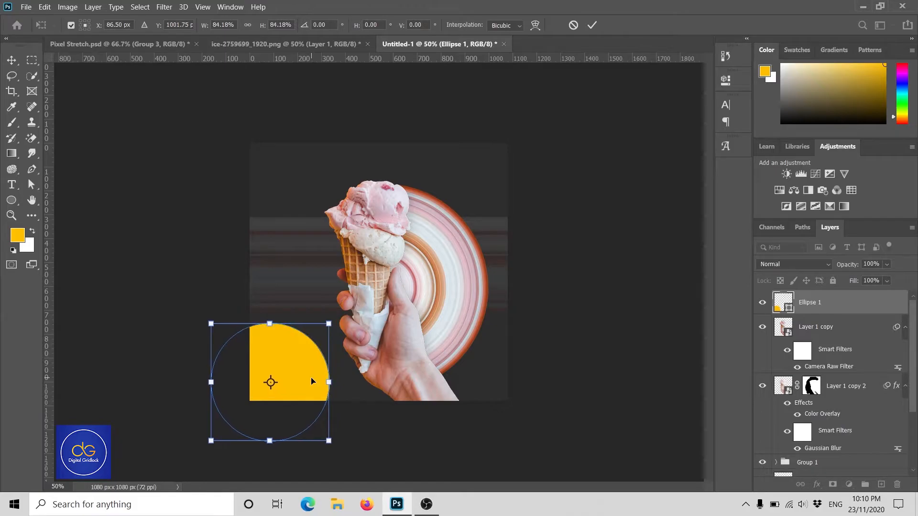
key(Return)
Step: Nudge the Layer 2 streak band up a further 10 px, to Y 502 px
key(z)
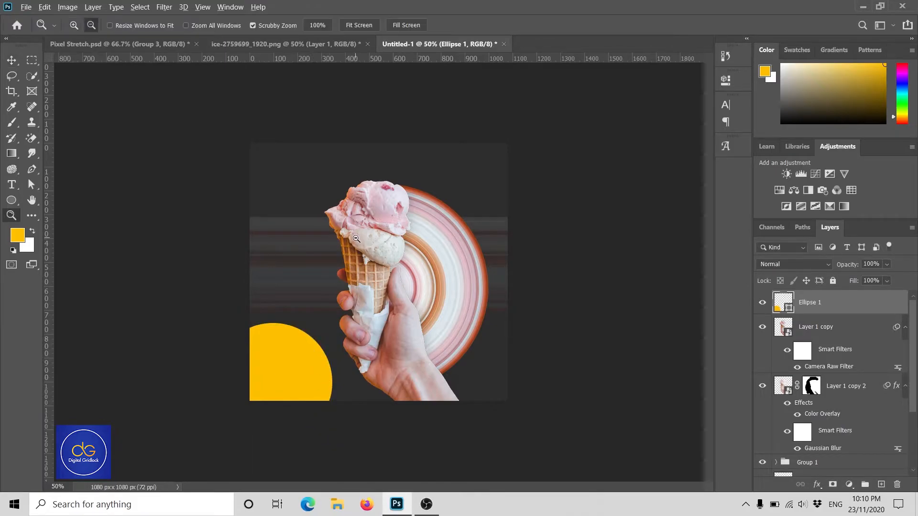
click(363, 253)
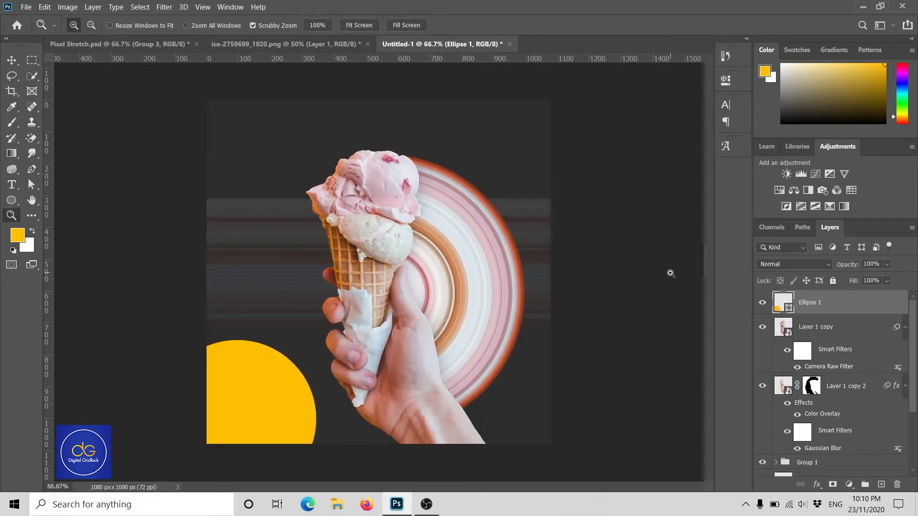
click(11, 61)
scroll(841, 383, down, 3)
click(834, 416)
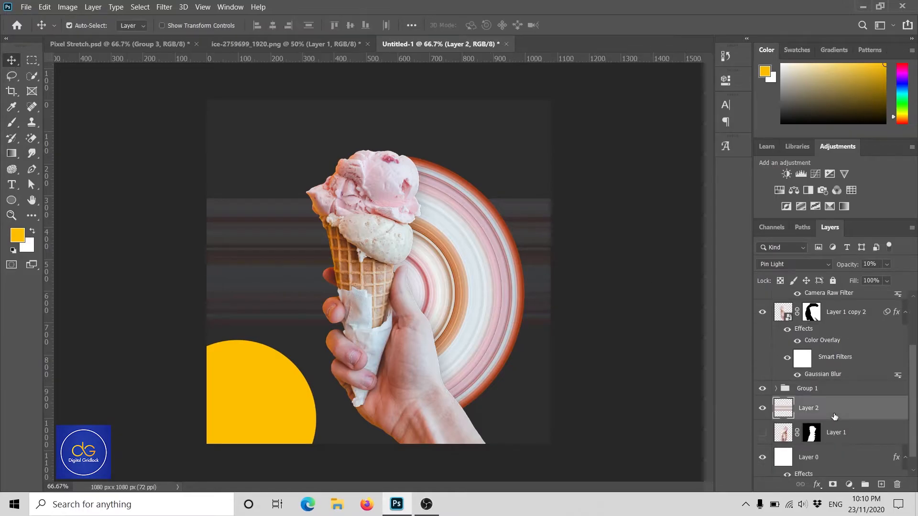
key(ctrl+t)
key(shift+Up)
key(shift+Down)
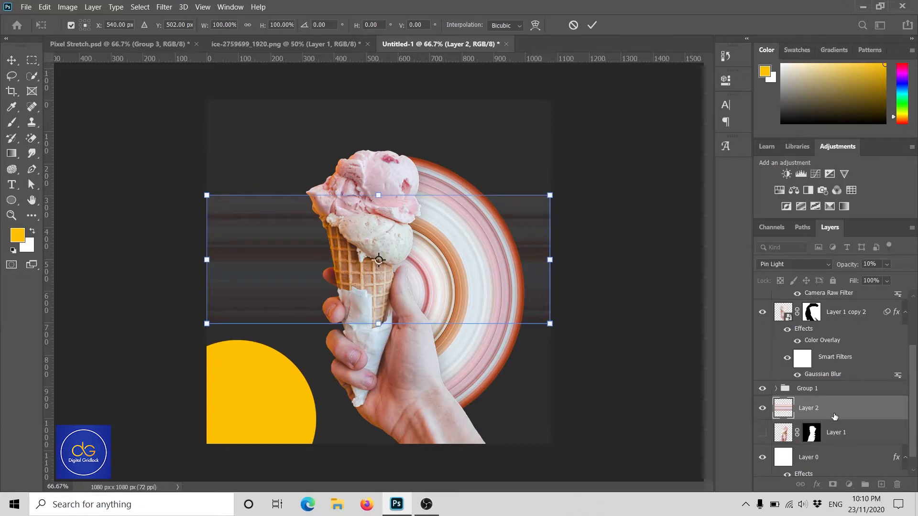
key(Return)
Step: Place vertical guides at the canvas's left edge and about 50 px inside it
click(12, 184)
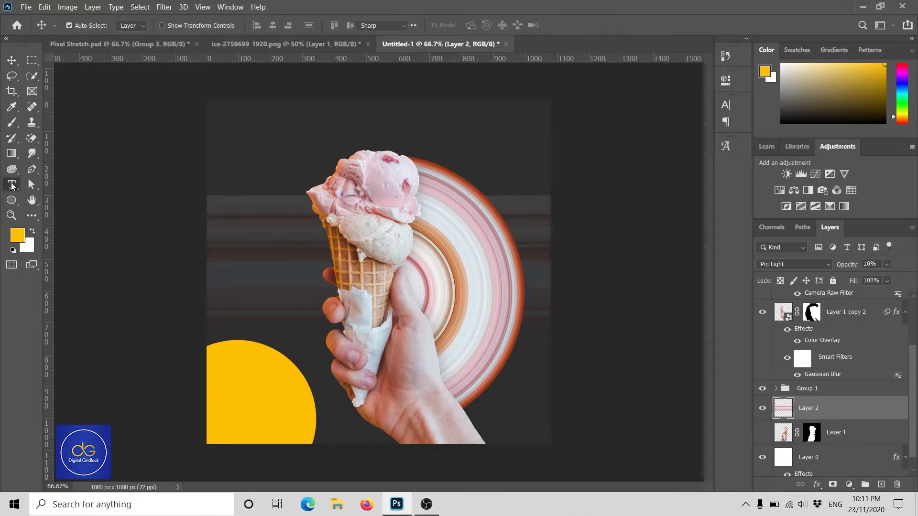
drag(46, 141, 207, 160)
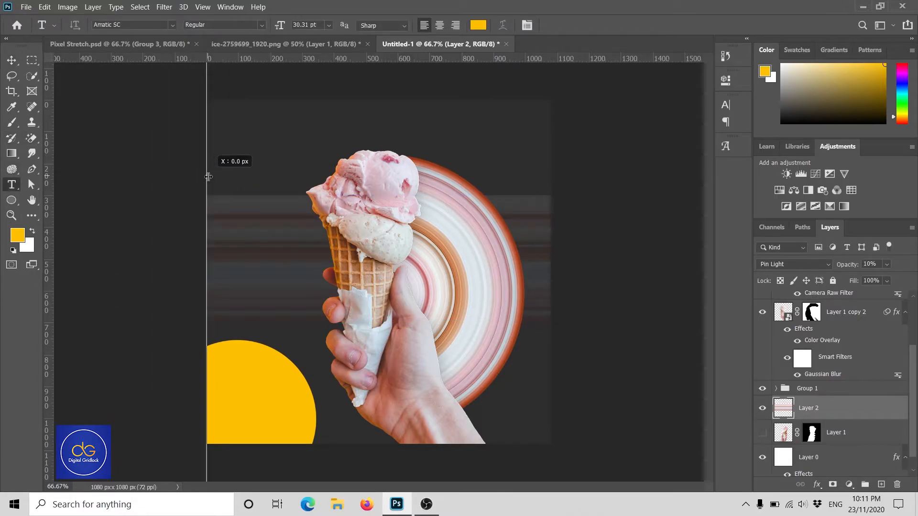
drag(46, 141, 223, 172)
key(v)
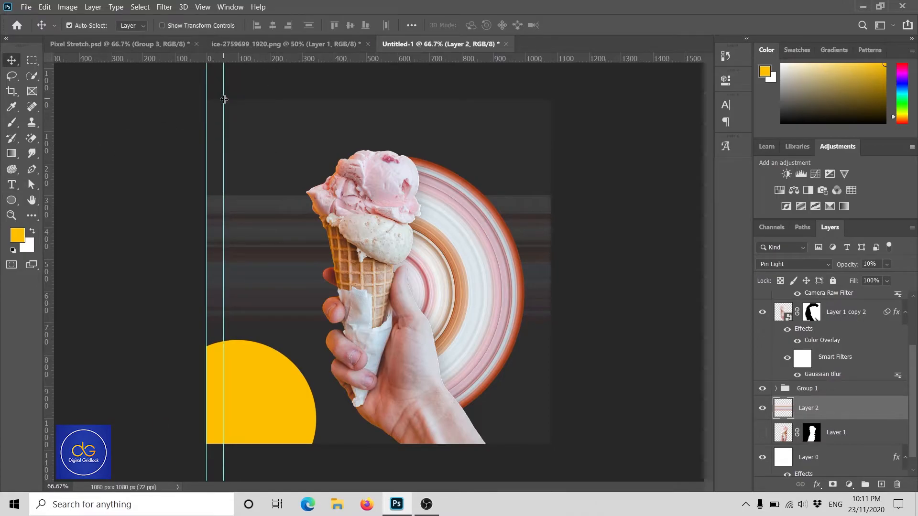
drag(223, 99, 223, 100)
Step: Place vertical guides at the canvas's right edge and about 60 px inside it, plus horizontal guides at its top edge and about 50 px below
drag(48, 137, 551, 123)
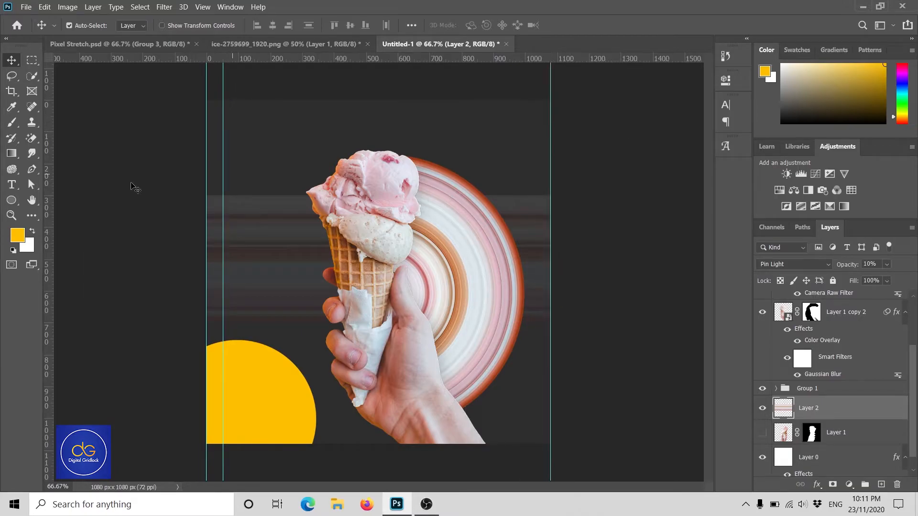
drag(51, 177, 530, 146)
drag(501, 60, 487, 116)
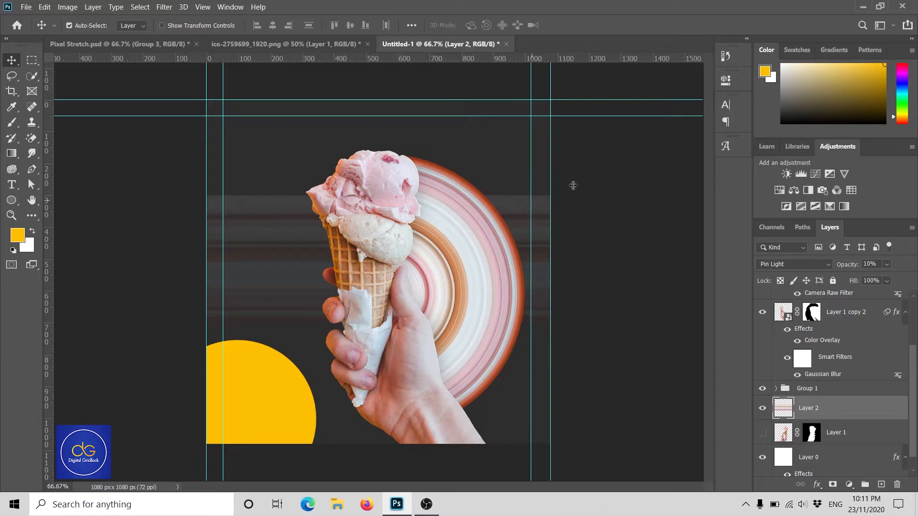
Step: Scale Layer 1 copy, Layer 1 copy 2 and Group 1 together to about 98.34%, centred near X 569 px, Y 596 px
click(823, 386)
scroll(824, 386, up, 3)
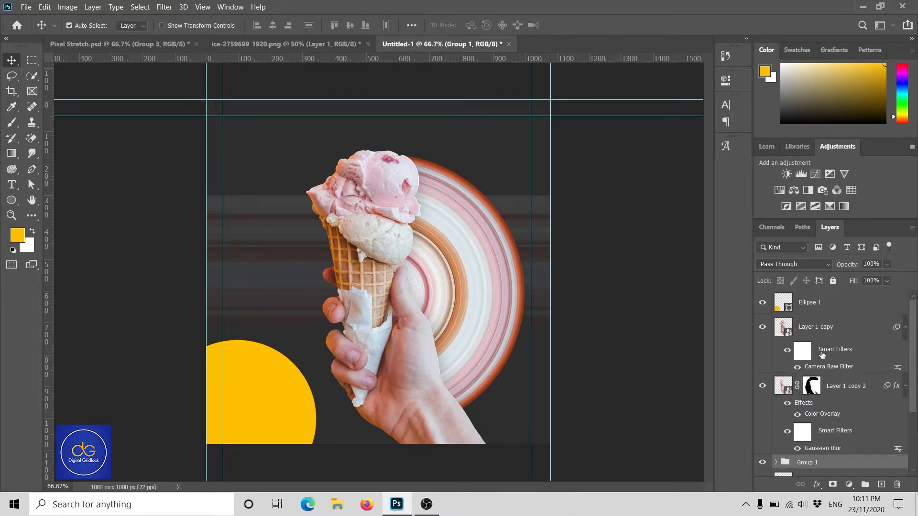
key(ctrl+t)
click(492, 205)
drag(246, 128, 252, 135)
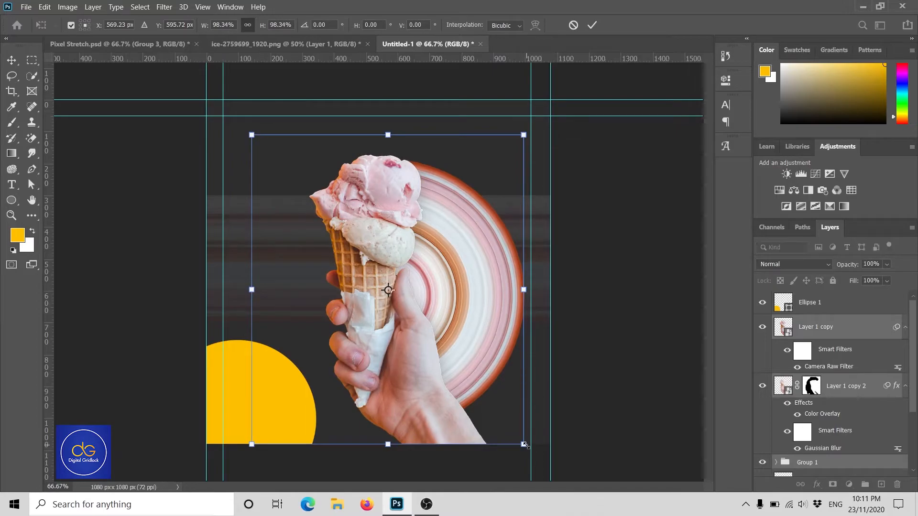
click(592, 25)
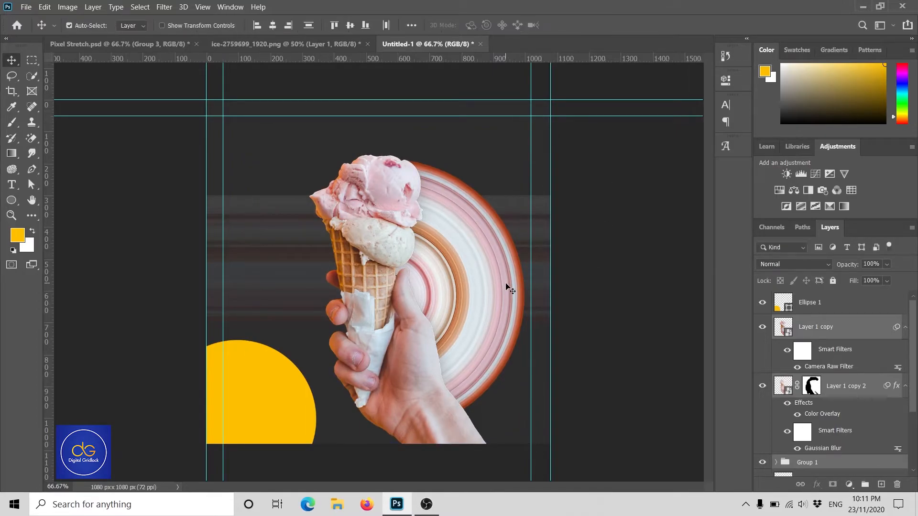
Step: Add a yellow Lorem Ipsum text line in Amatic SC at about 64 pt beside the cone, aligned to the inner left guide
key(t)
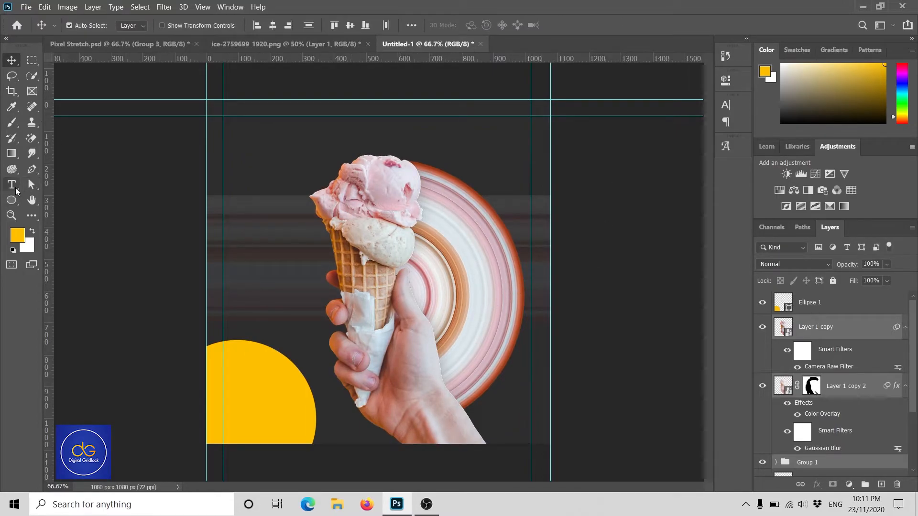
click(269, 249)
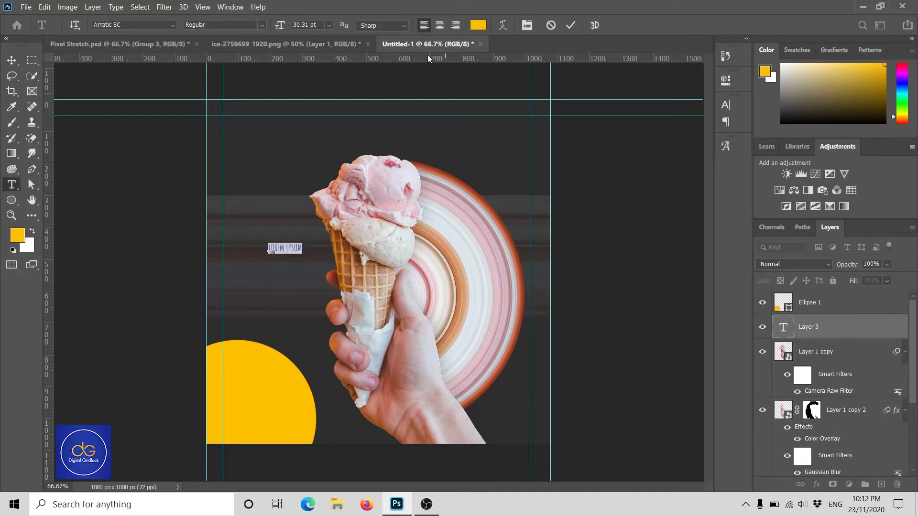
drag(280, 26, 300, 21)
click(12, 60)
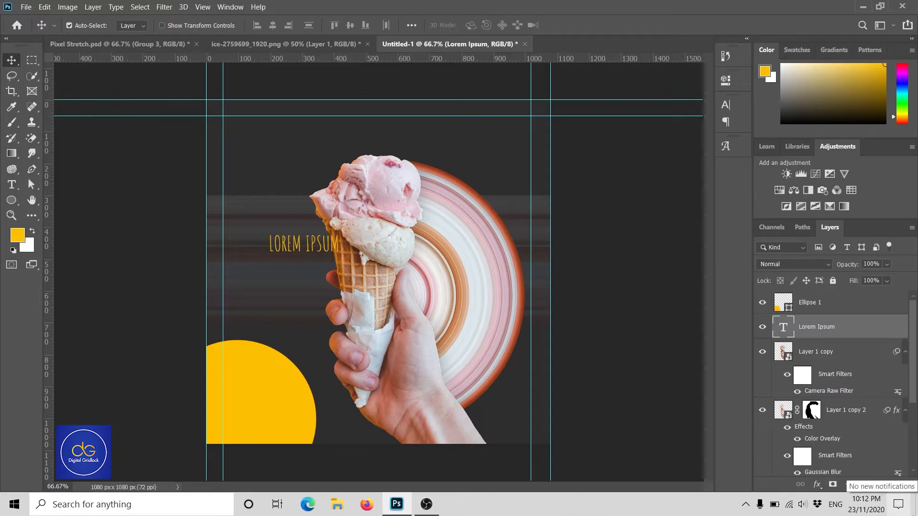
drag(325, 252, 280, 245)
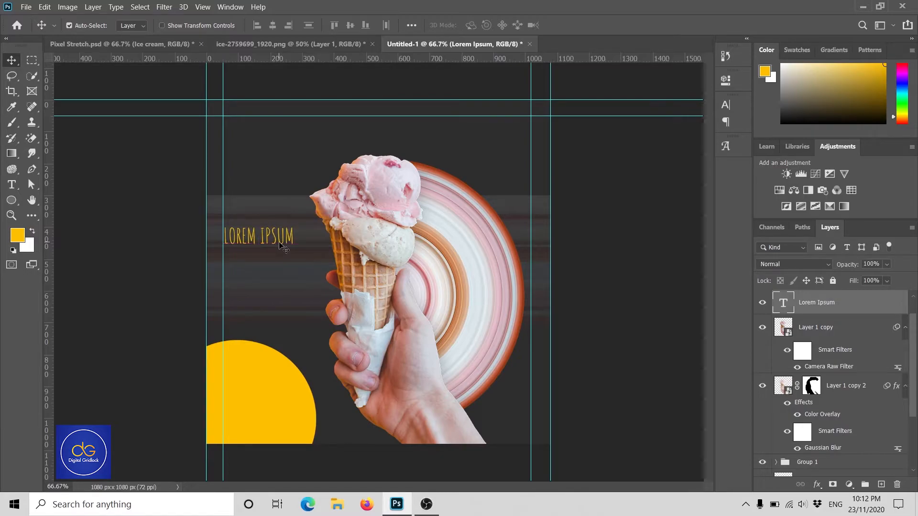
Step: Set the placeholder text's size to 90 pt and replace its wording with "Strawberry"
key(t)
triple_click(269, 234)
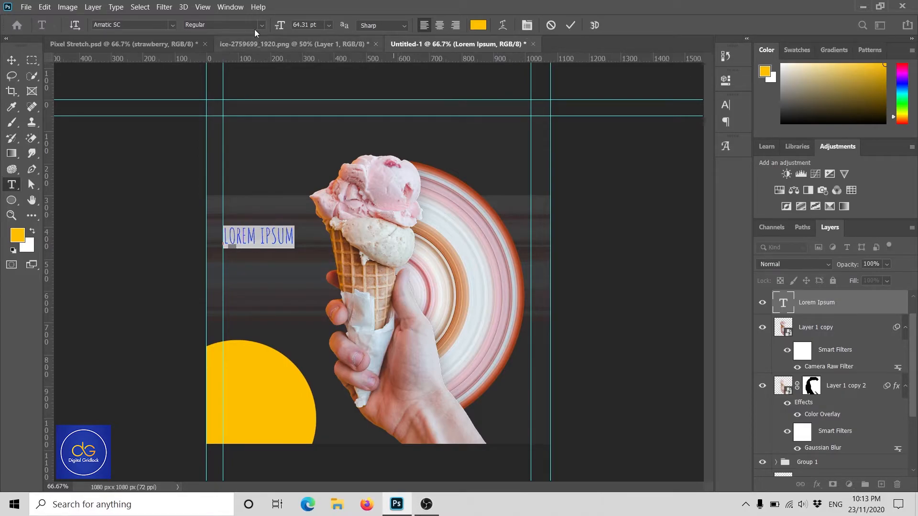
click(277, 26)
text(90)
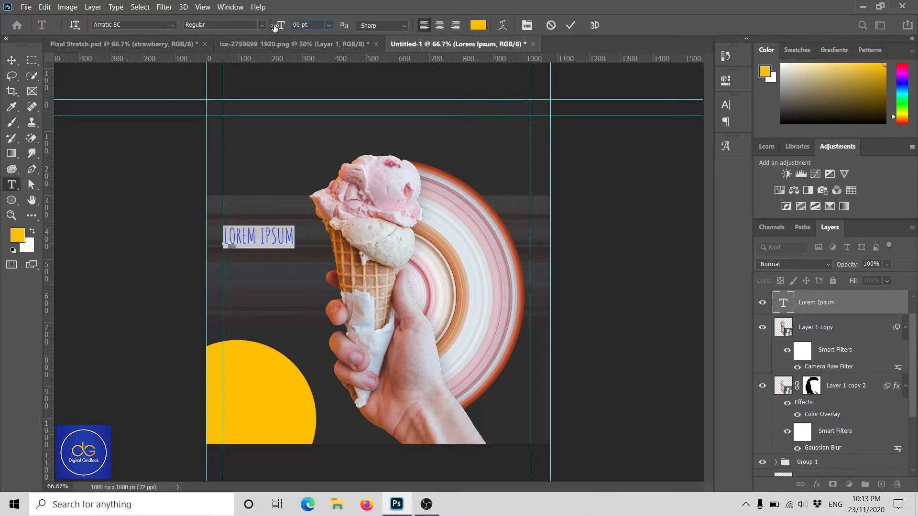
key(Return)
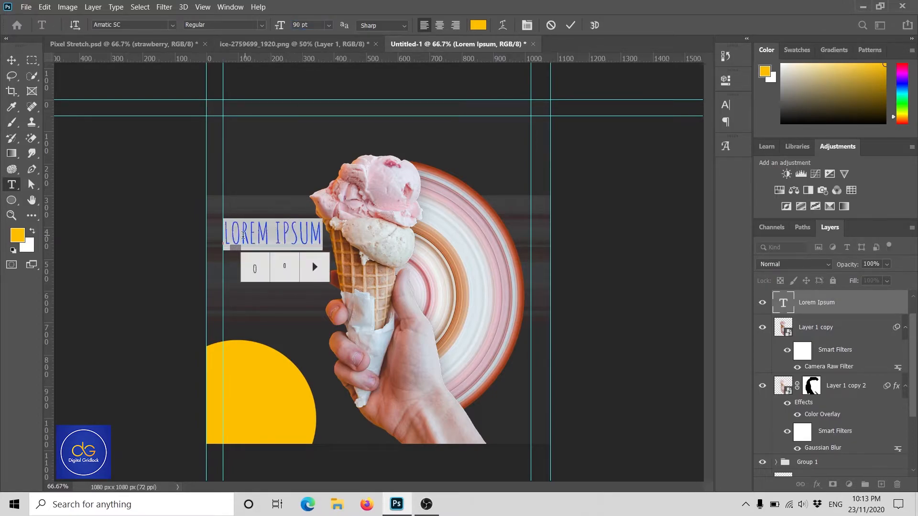
text(STR)
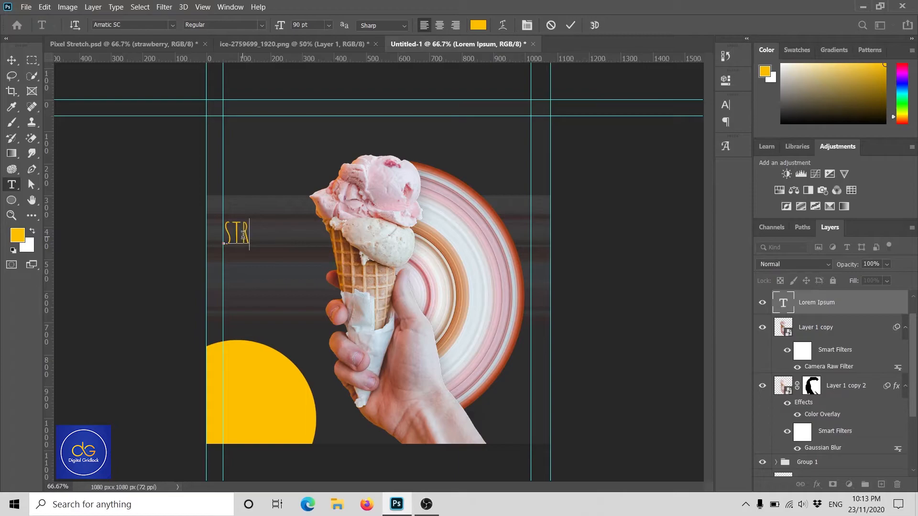
text(AWBERRY)
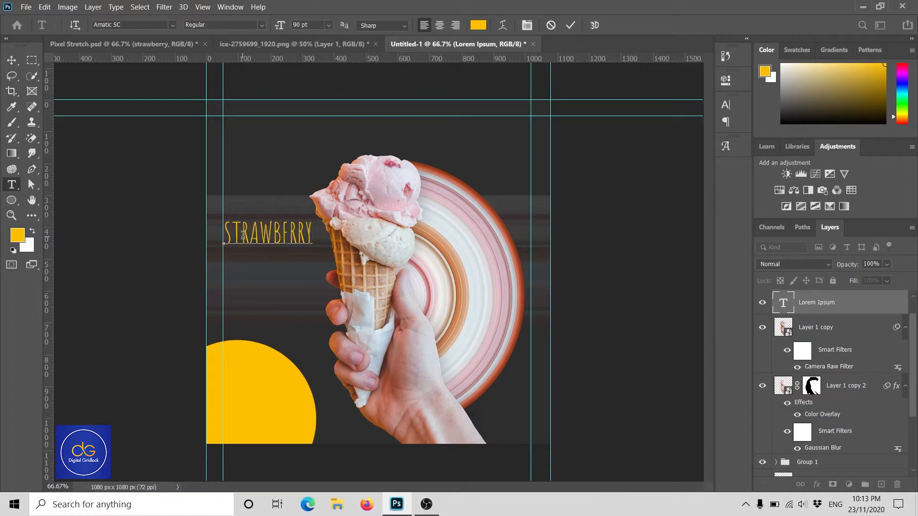
click(571, 29)
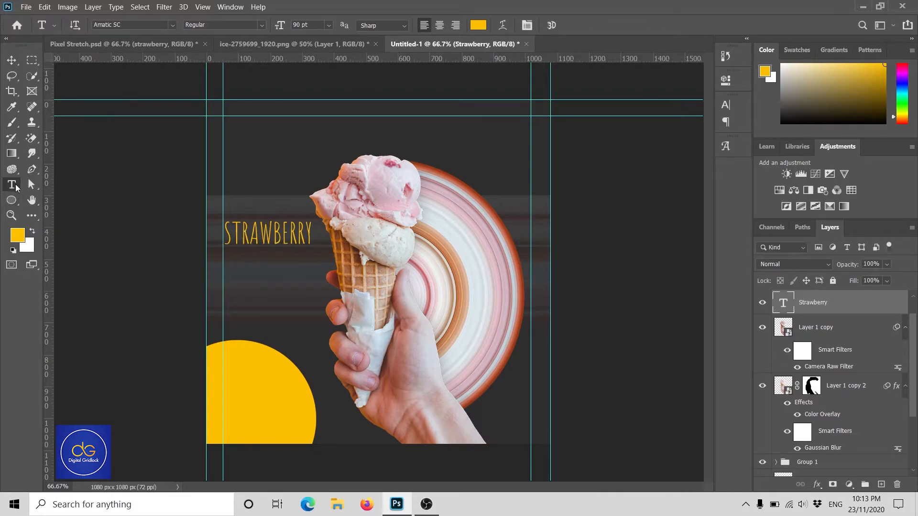
Step: Recolour the Strawberry text with a pink sampled from the upper ice cream scoop
drag(225, 238, 321, 237)
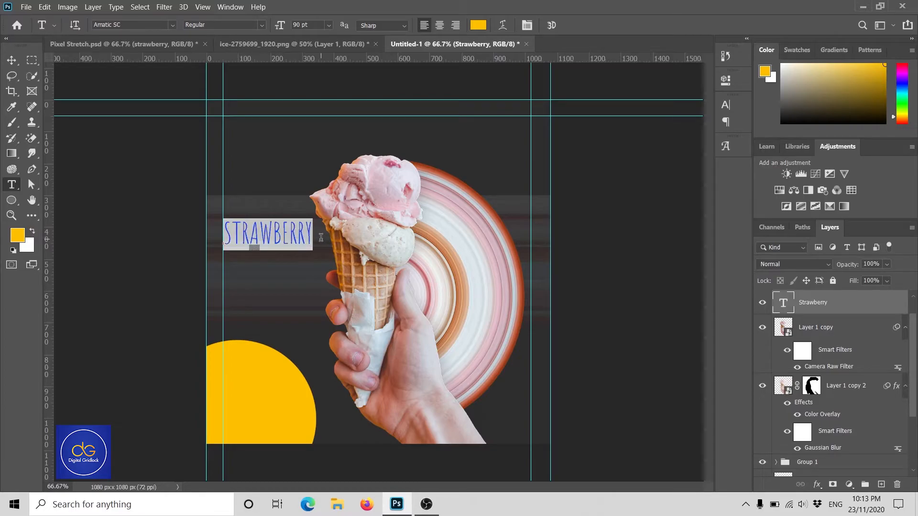
click(478, 25)
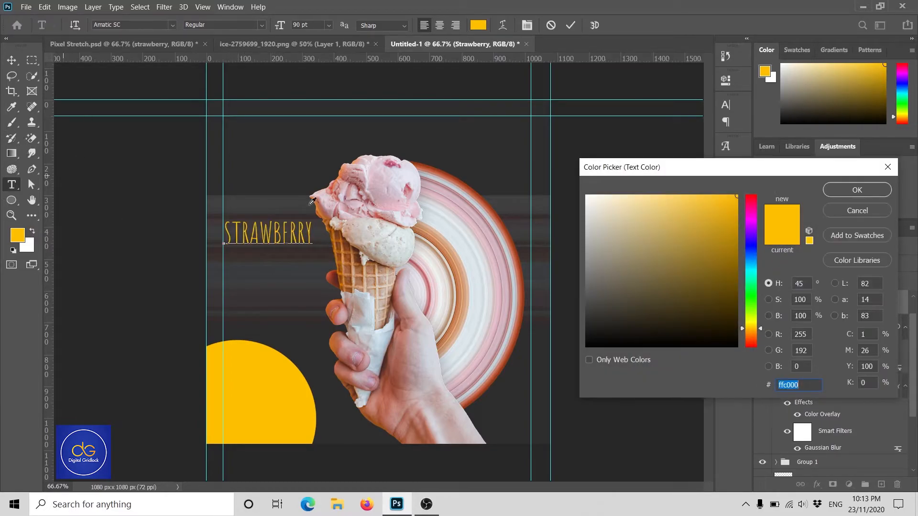
click(381, 201)
click(857, 190)
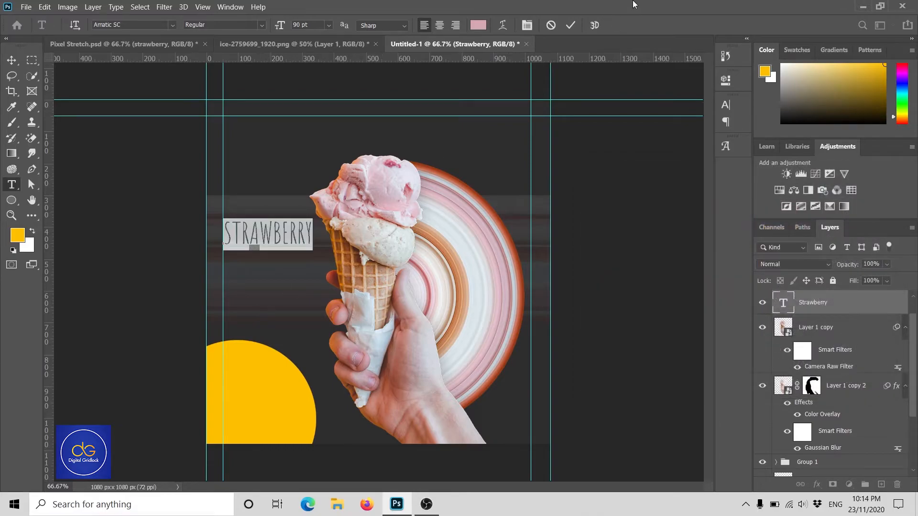
Step: Finish the Strawberry text, duplicate its layer and move the copy down about 90 px, directly beneath the original
click(571, 25)
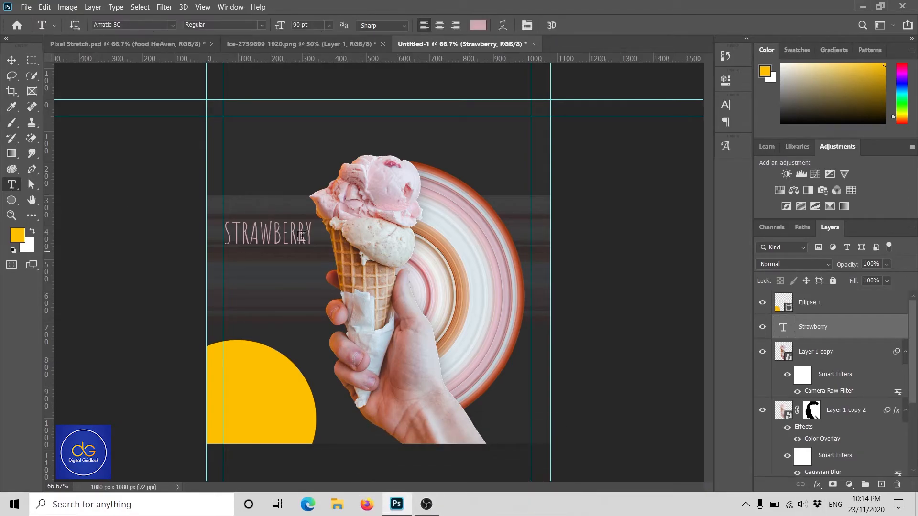
click(302, 236)
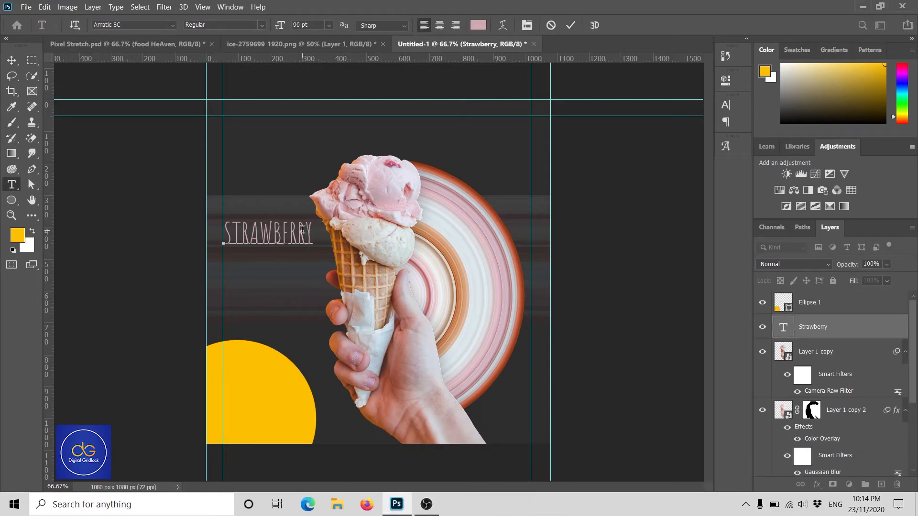
click(14, 61)
key(ctrl+j)
key(ctrl+t)
key(shift+Down)
key(shift+Down)
key(shift+Down)
key(shift+Down)
key(shift+Down)
key(shift+Down)
key(shift+Down)
key(shift+Down)
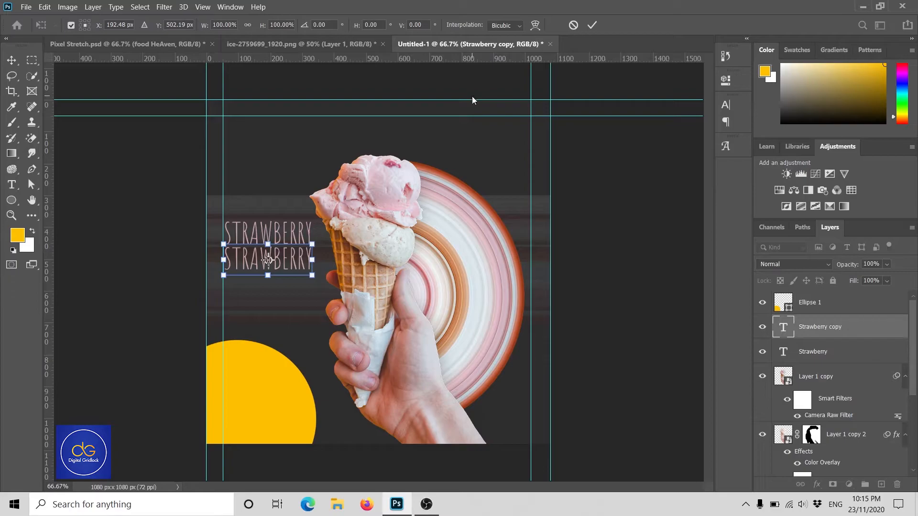
key(shift+Down)
key(Return)
Step: Replace the duplicated text's wording with "Ice cream" and set its size to 107 pt
double_click(271, 268)
key(BackSpace)
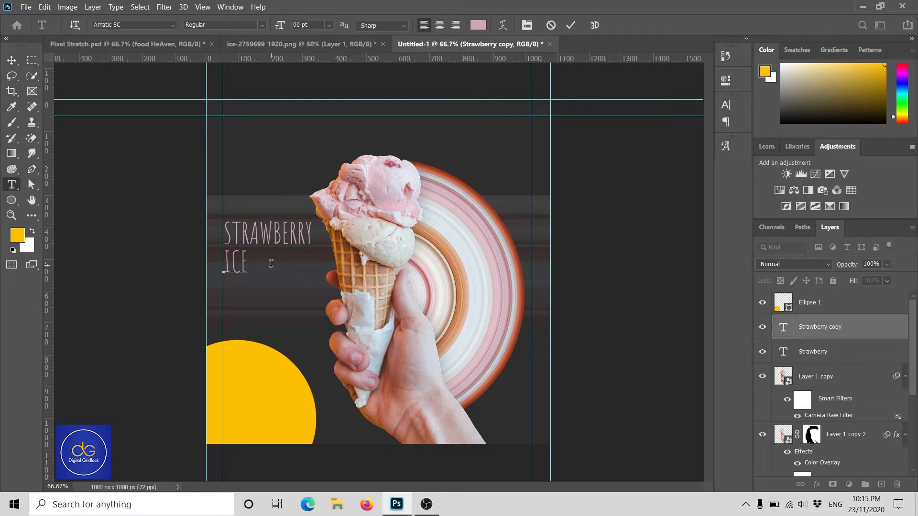
text(ICE CREAM)
key(ctrl+a)
text(107)
key(Return)
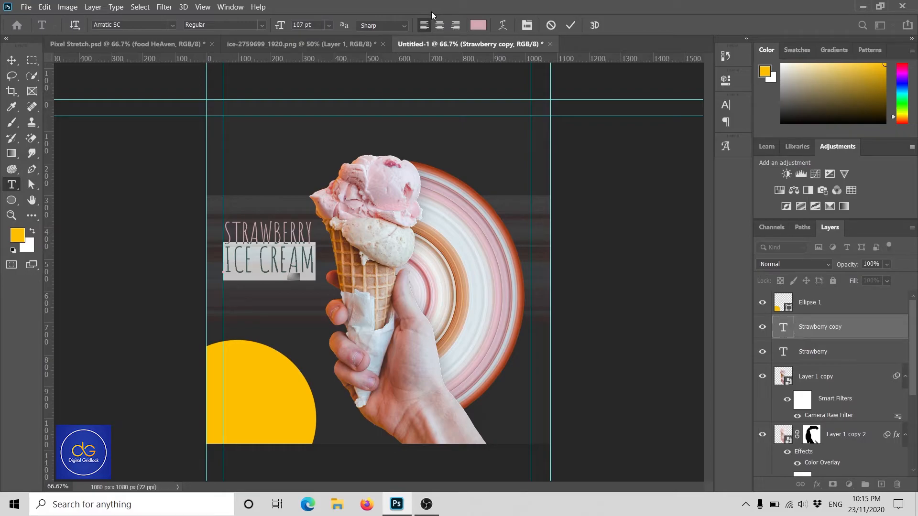
Step: Recolour the Ice cream text white
click(478, 25)
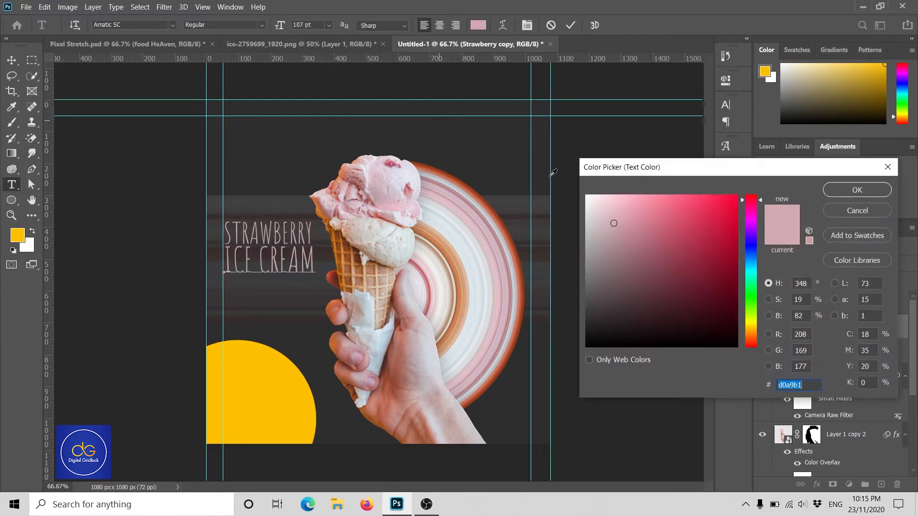
click(587, 195)
click(857, 190)
click(570, 25)
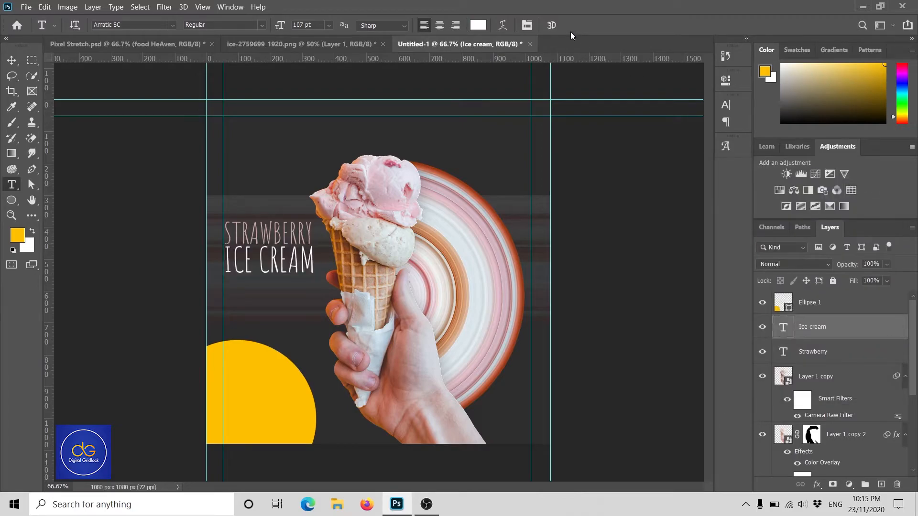
Step: Group the Ice cream and Strawberry text layers and scale the group to about 104.17%, centred near X 196 px, Y 485 px
key(v)
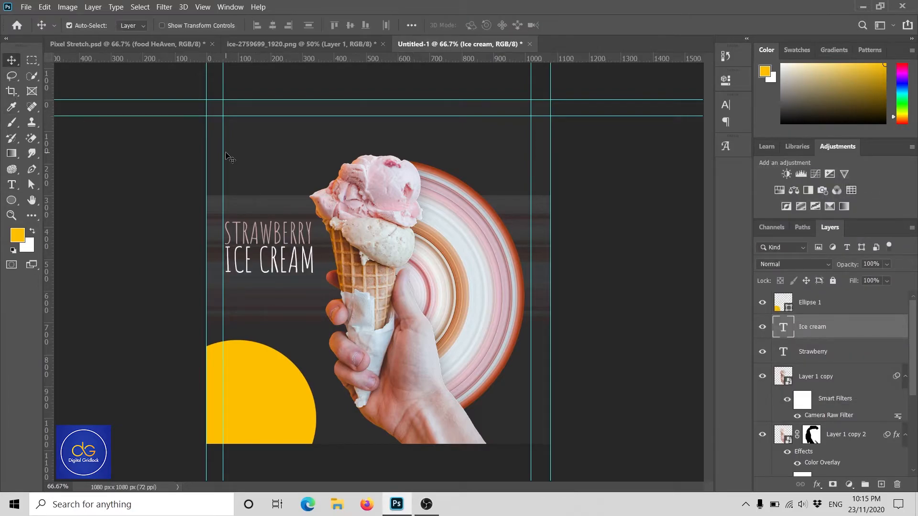
ctrl+click(837, 353)
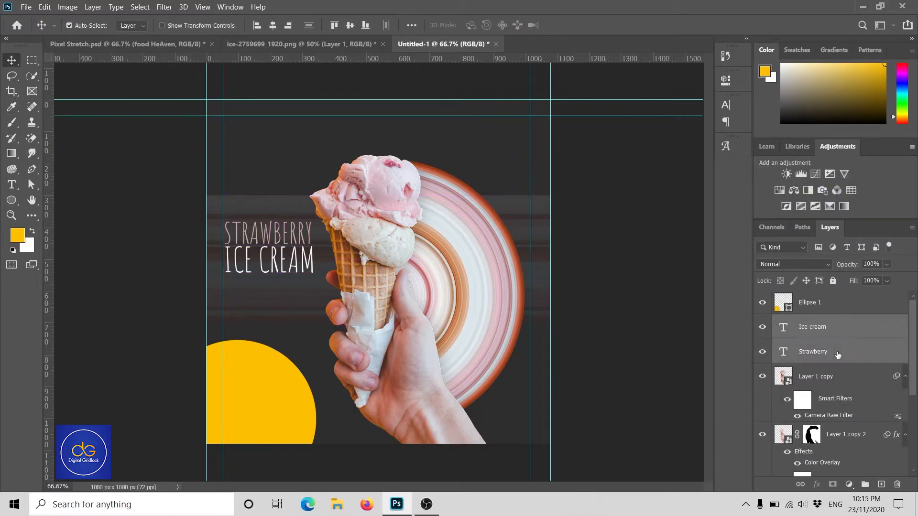
key(ctrl+g)
key(ctrl+t)
key(shift+Down)
key(shift+Down)
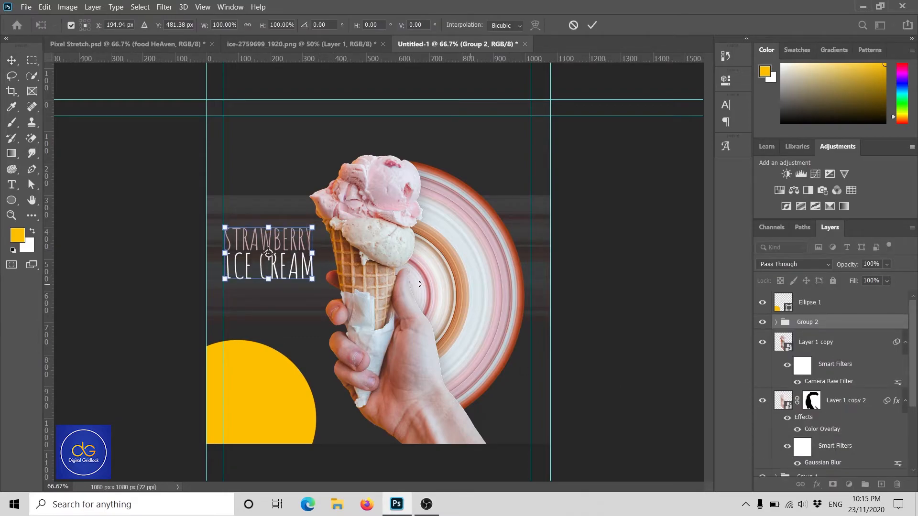
key(Left)
key(Left)
key(Left)
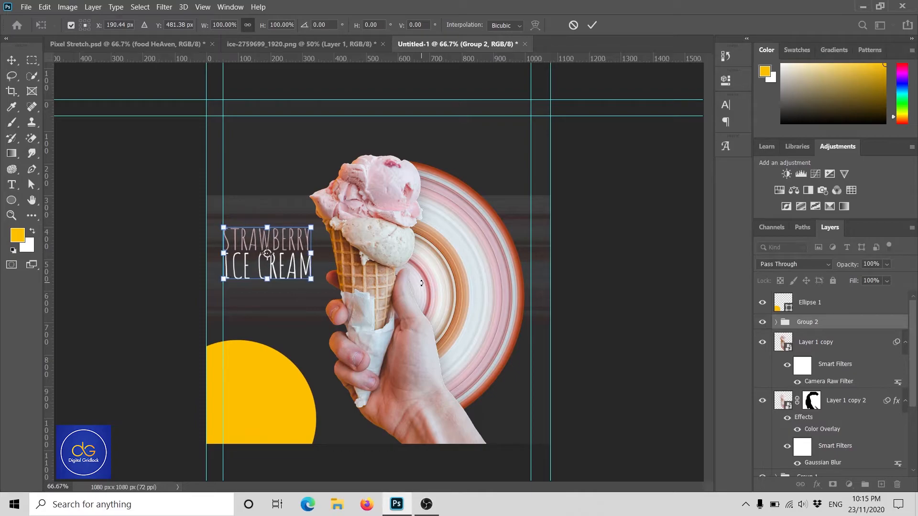
drag(311, 281, 314, 285)
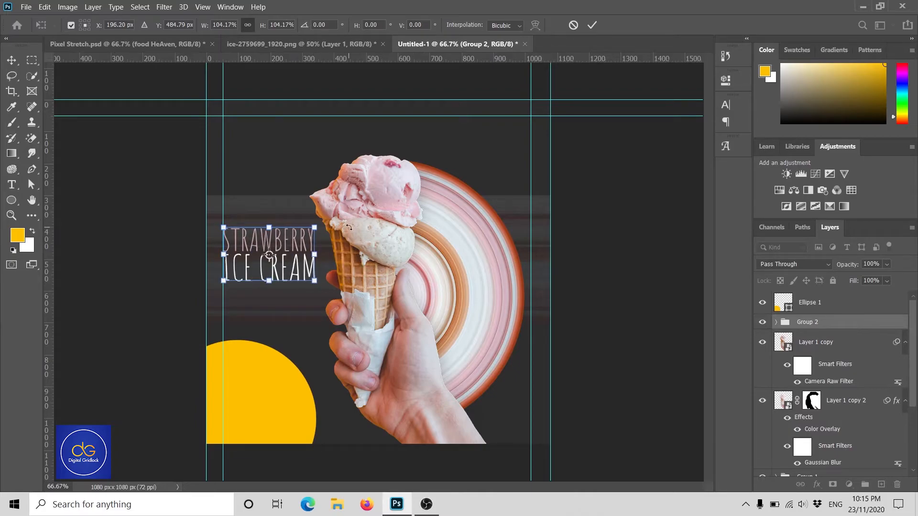
key(Return)
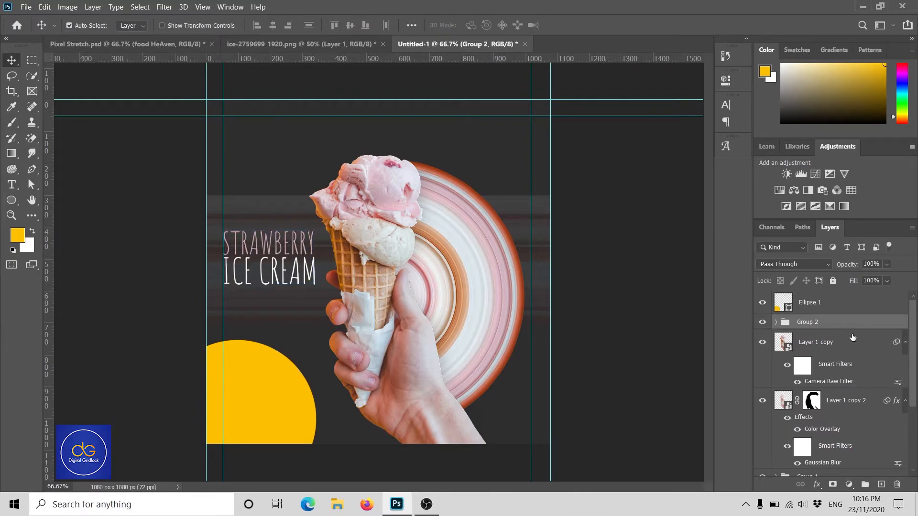
Step: Adjust the Strawberry text's width slightly to line up with the Ice cream text below it
click(776, 324)
click(833, 366)
key(ctrl+t)
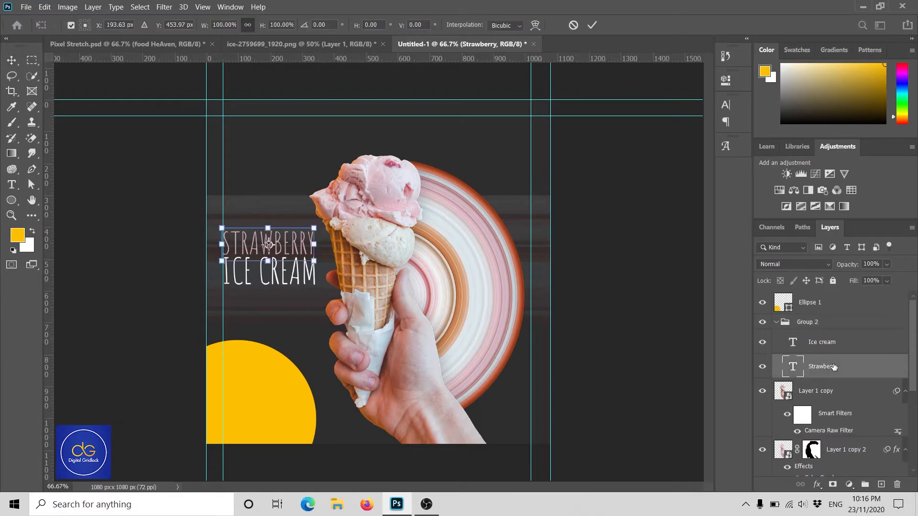
drag(313, 245, 314, 244)
key(Return)
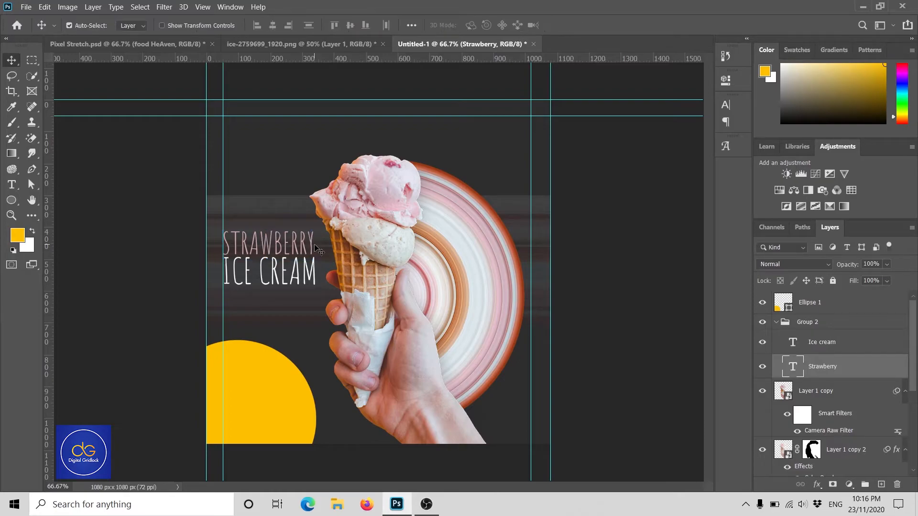
Step: Set the Strawberry text's font size to 94 pt
key(t)
click(314, 248)
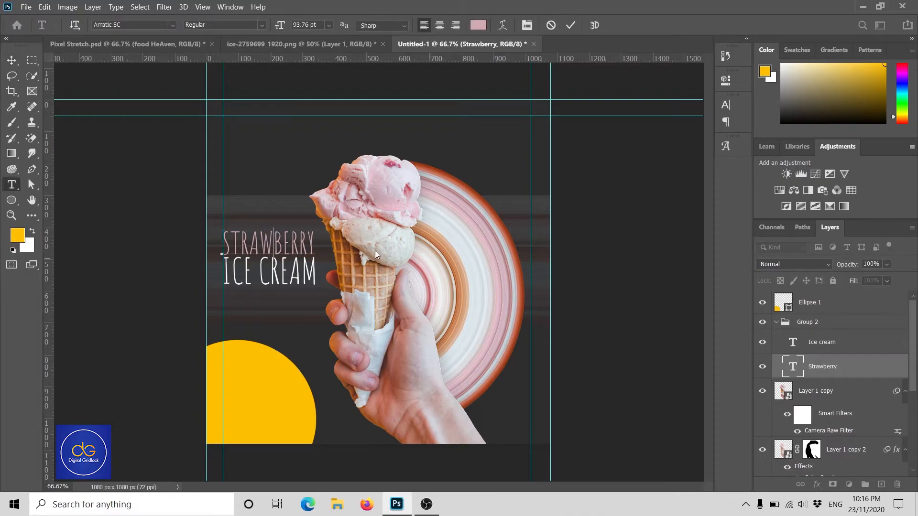
key(ctrl+a)
key(ctrl+t)
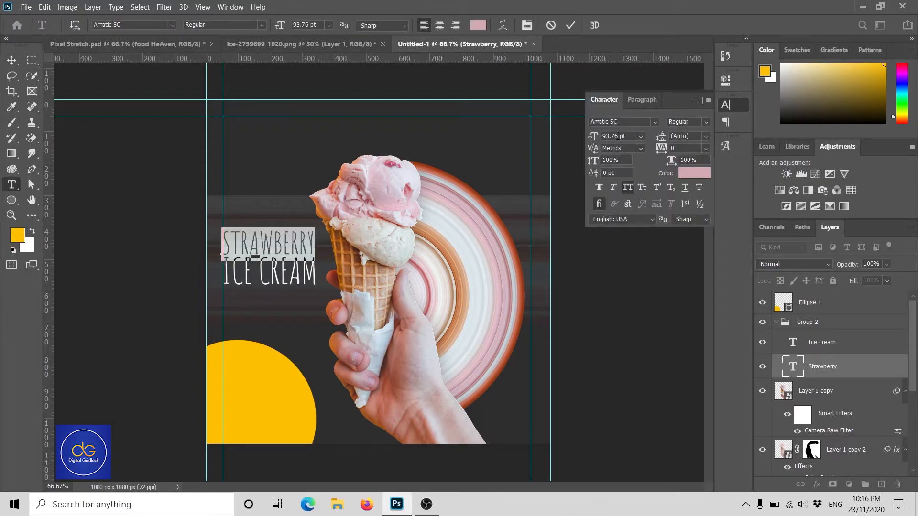
text(94)
key(Return)
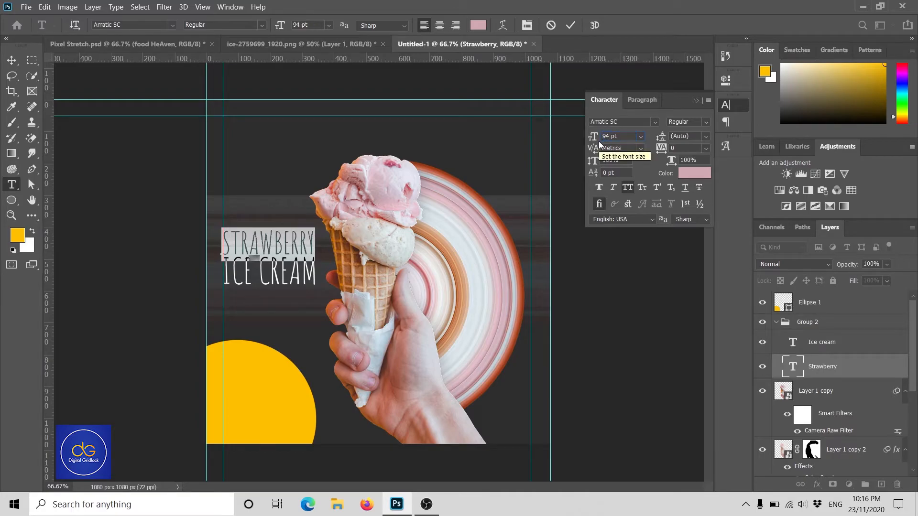
Step: Set the Strawberry text's font style to Bold
click(688, 123)
click(700, 139)
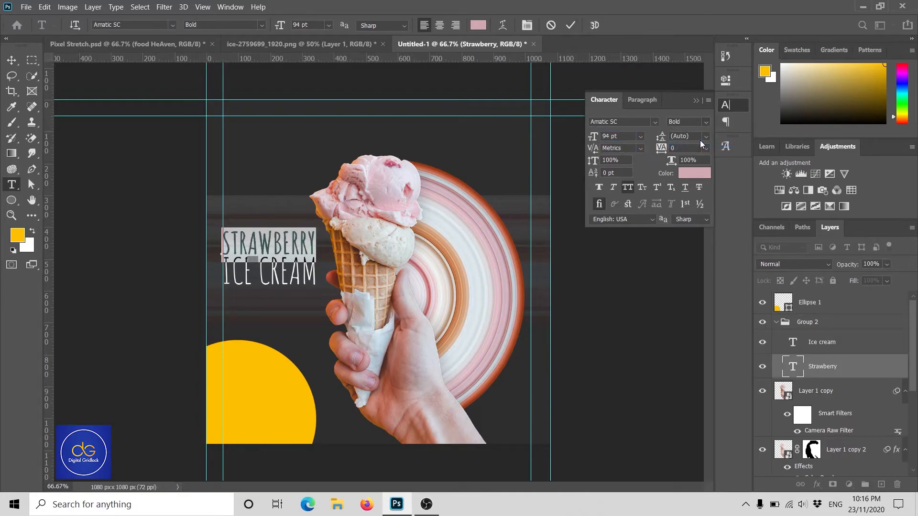
click(570, 25)
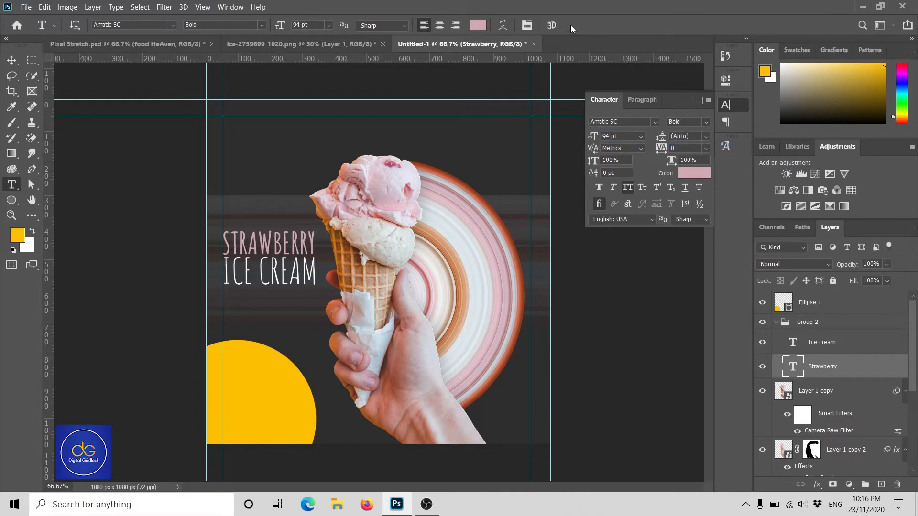
click(694, 100)
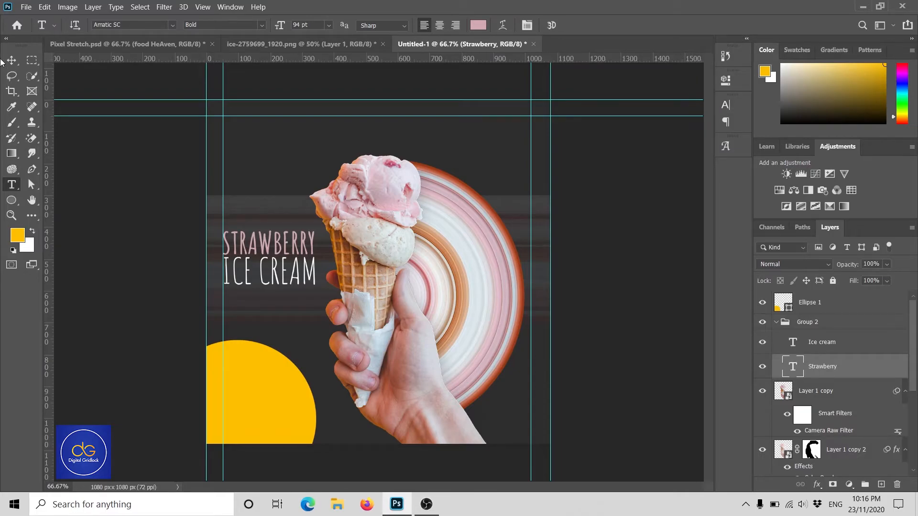
key(v)
click(778, 324)
click(831, 341)
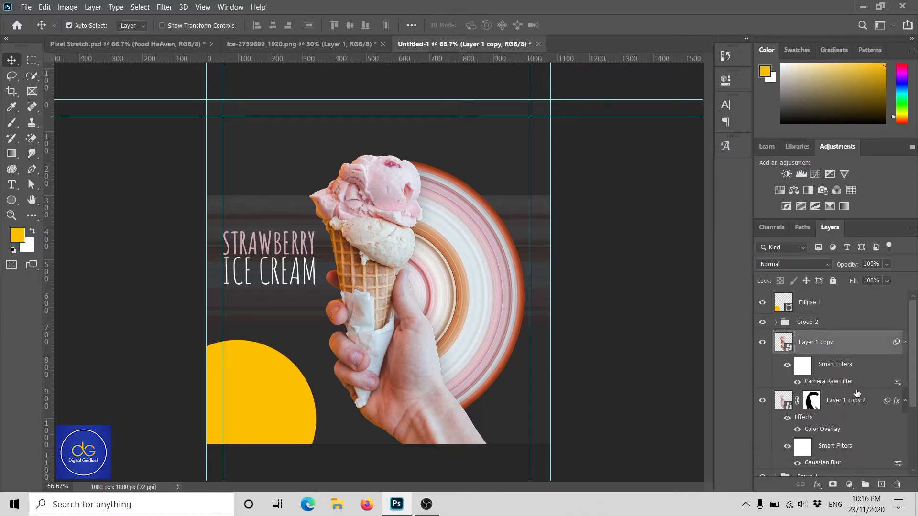
scroll(856, 391, down, 2)
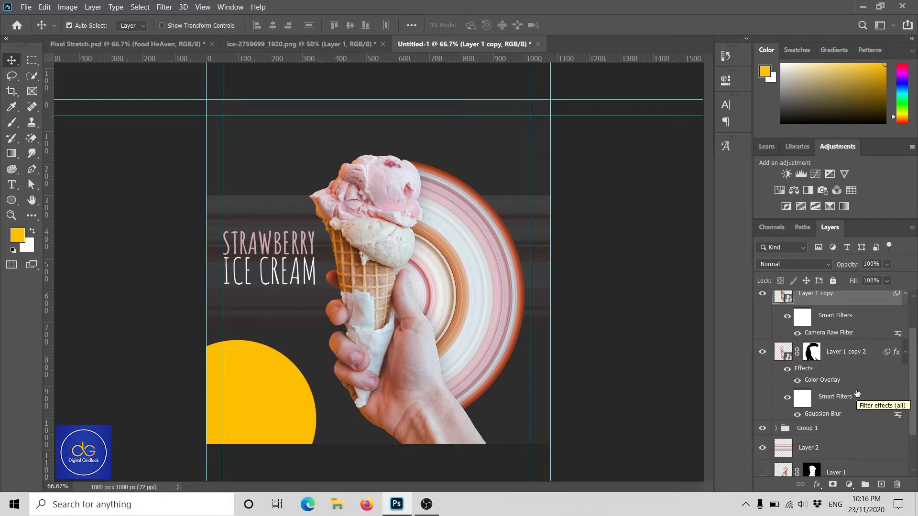
scroll(856, 393, up, 2)
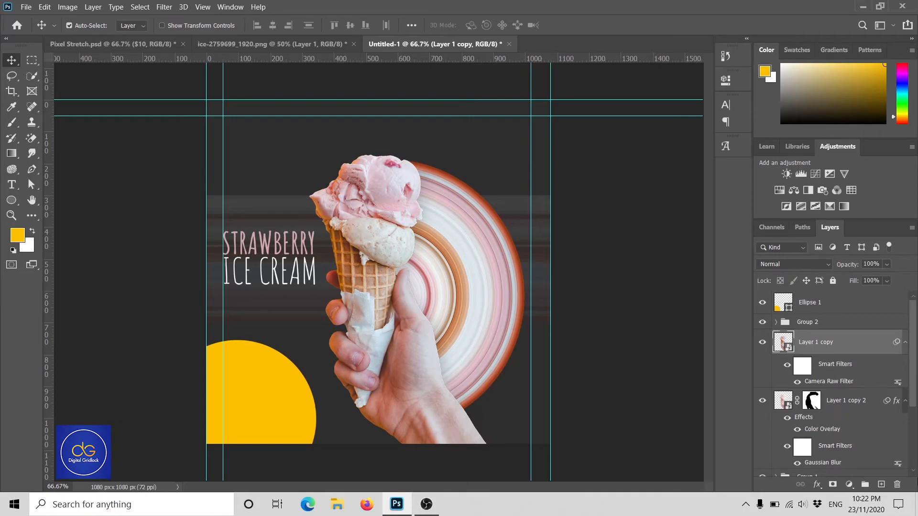
scroll(913, 434, down, 2)
click(12, 185)
double_click(223, 246)
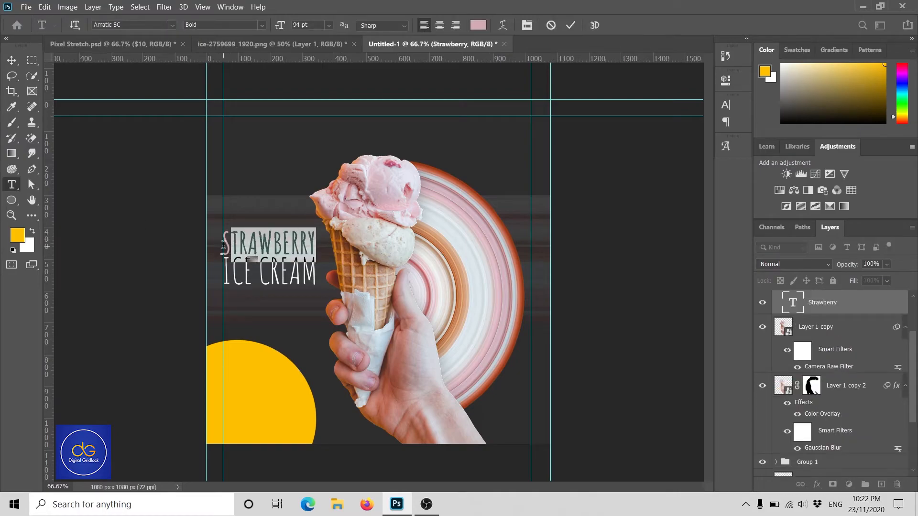
click(12, 107)
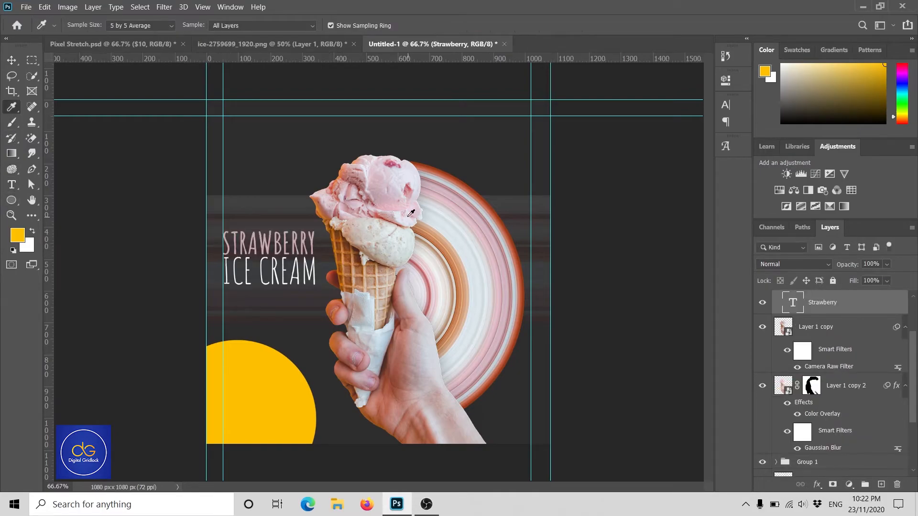
Step: Recolour the Strawberry text with the pale pink #cbbac6 sampled from the upper scoop and set its font style to Regular
click(11, 185)
double_click(223, 246)
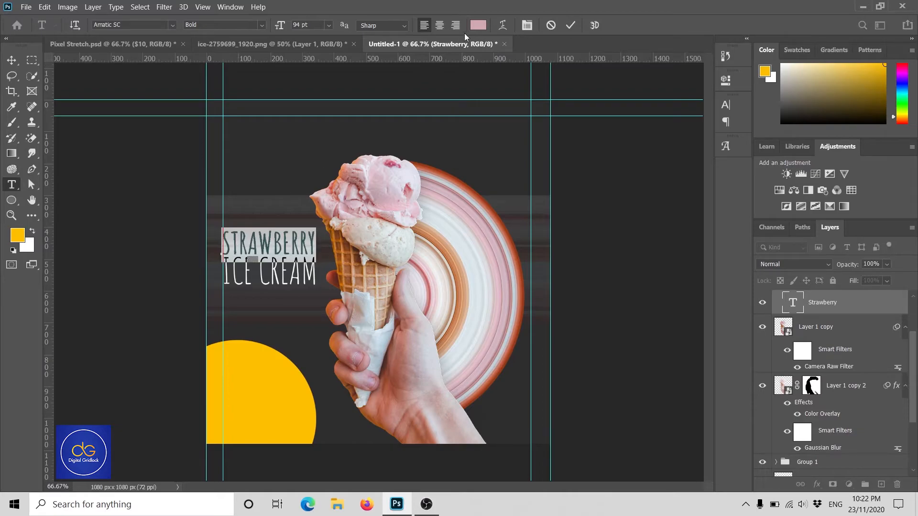
click(478, 25)
click(394, 175)
click(393, 190)
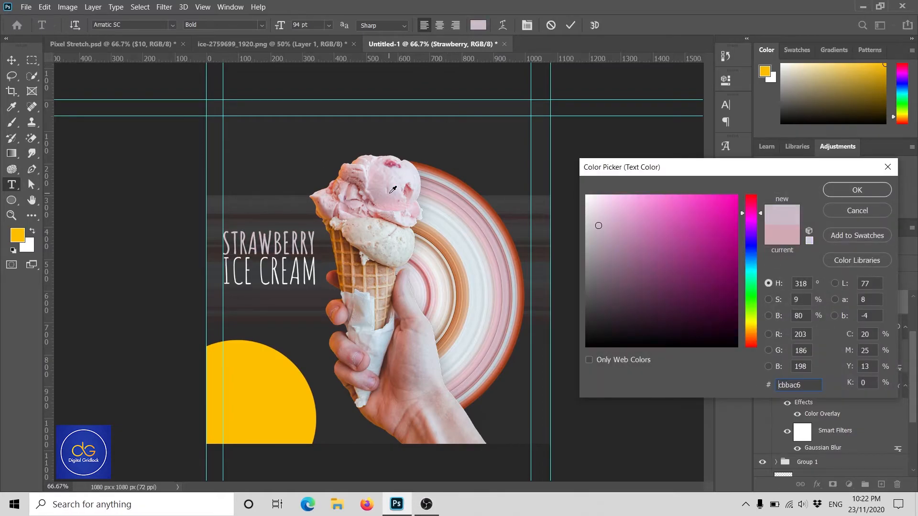
click(857, 190)
click(260, 29)
click(200, 36)
click(571, 26)
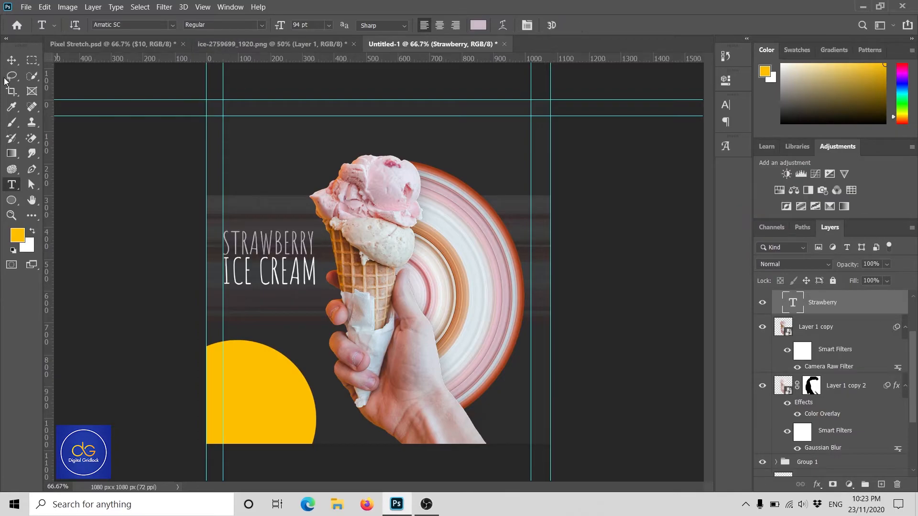
Step: Move the Ice cream text slightly down to widen the gap below the Strawberry text
key(v)
scroll(825, 320, up, 1)
click(823, 305)
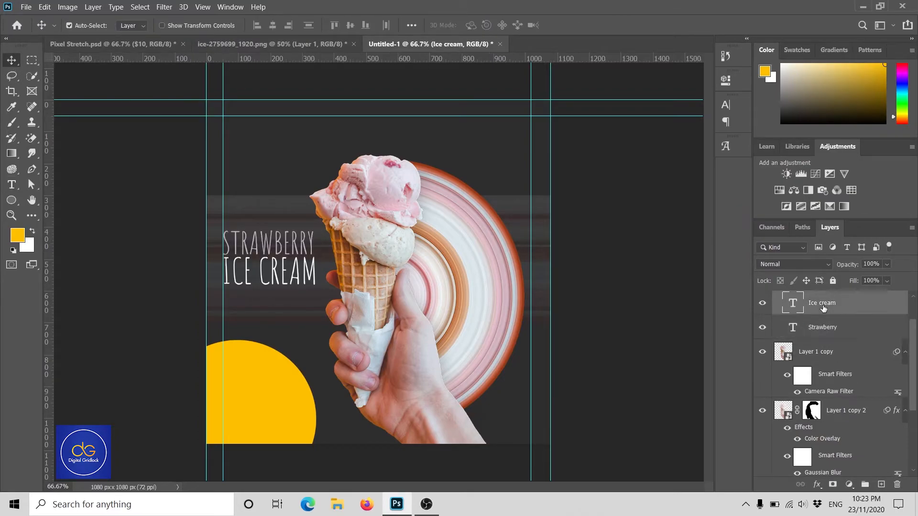
key(ctrl+t)
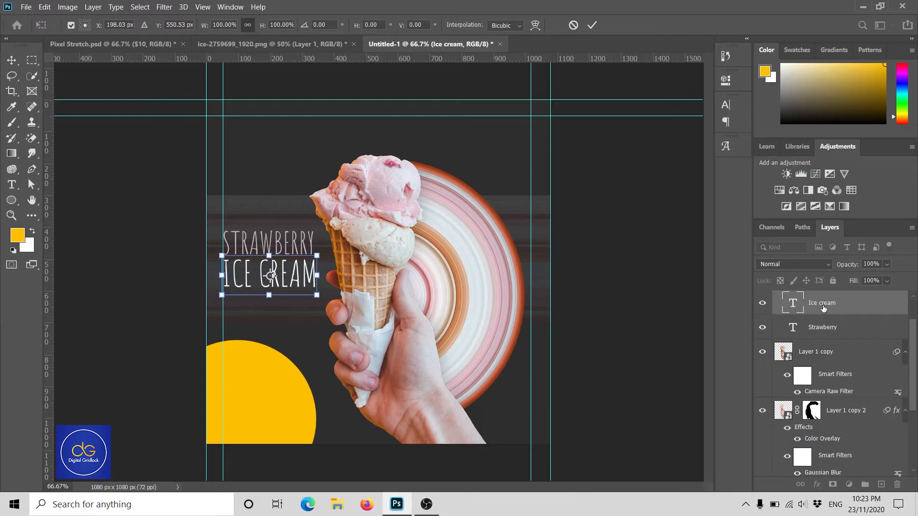
key(Return)
Step: Remove both horizontal guides and clear the vertical guides from the poster's left side
drag(293, 99, 312, 59)
drag(313, 115, 314, 60)
drag(220, 94, 56, 96)
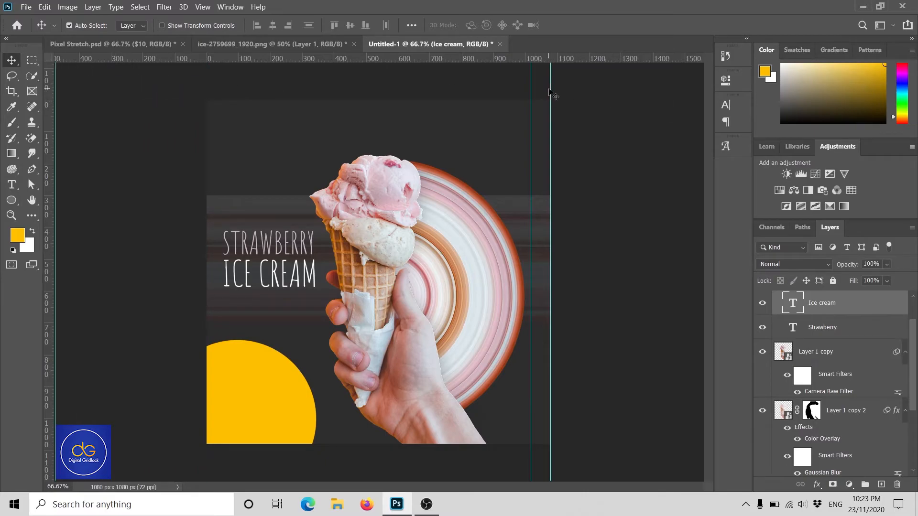
click(555, 96)
Step: Add the white text "Food Heaven" in Amatic SC at 107 pt above the ice cream
click(12, 185)
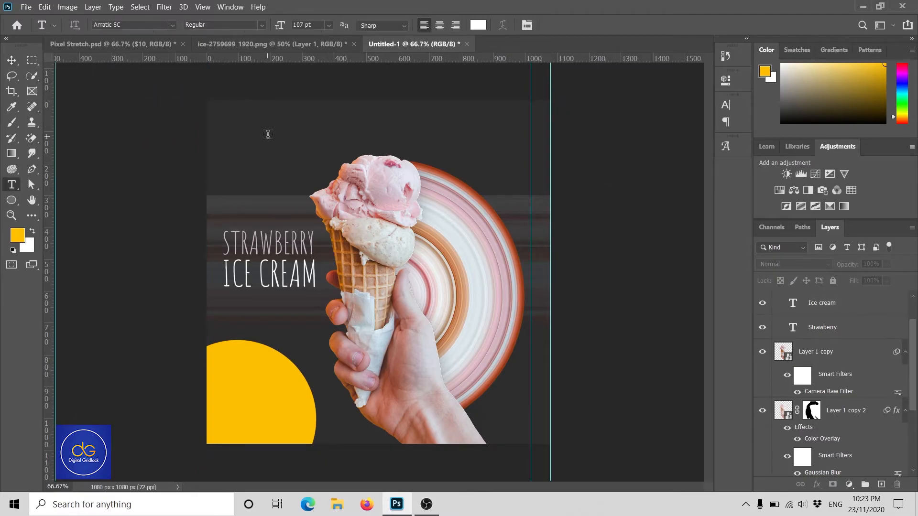
click(242, 138)
text(FOOD HEAVEN)
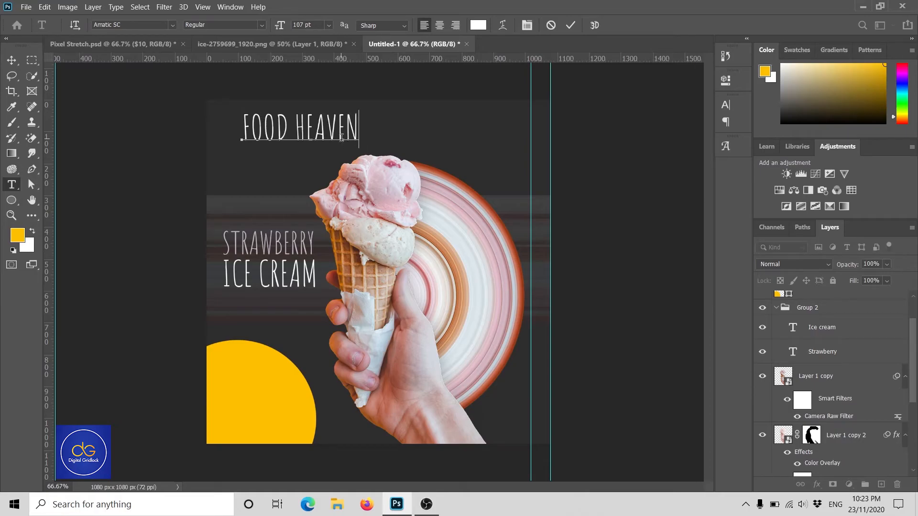
Step: Set the Food Heaven heading in Aller Regular at 32 pt
key(ctrl+a)
click(123, 24)
text(Aller)
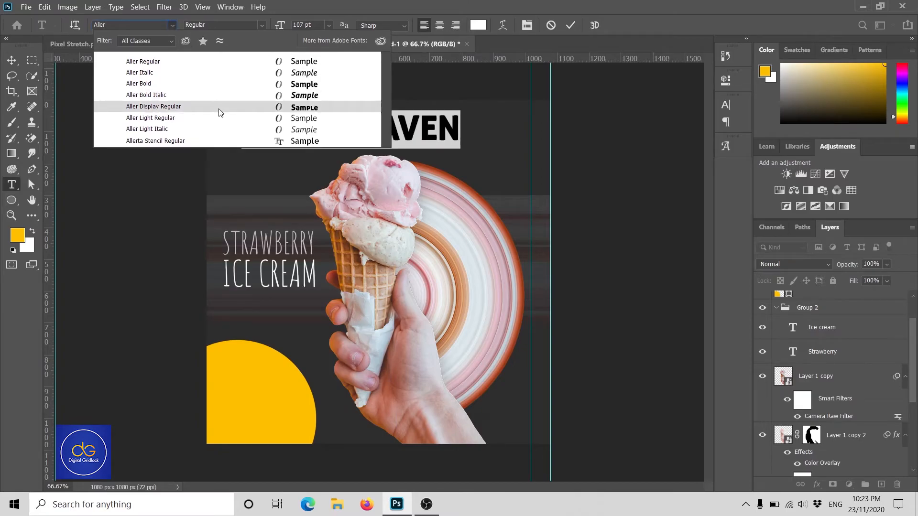
click(217, 56)
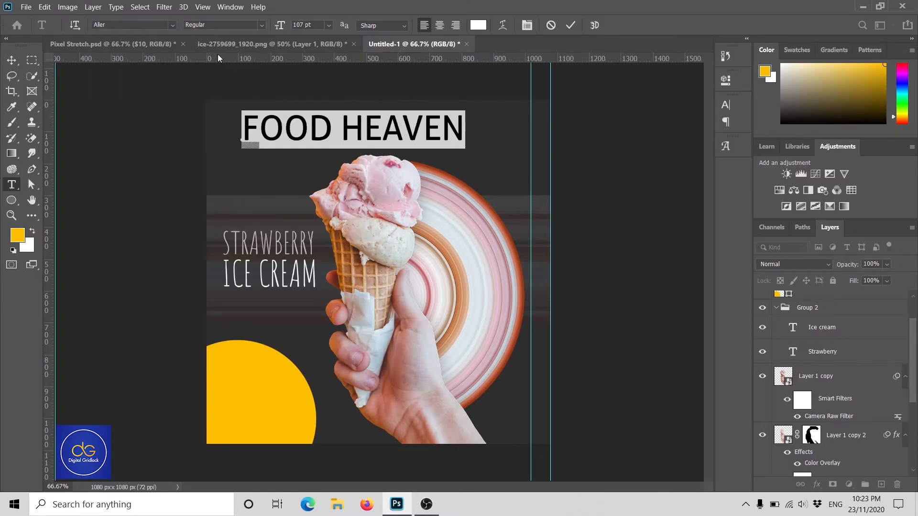
text(32)
key(Return)
click(573, 25)
Step: Move the Food Heaven heading to the poster's upper-right area and place two horizontal guides, on and just below the top edge
click(9, 59)
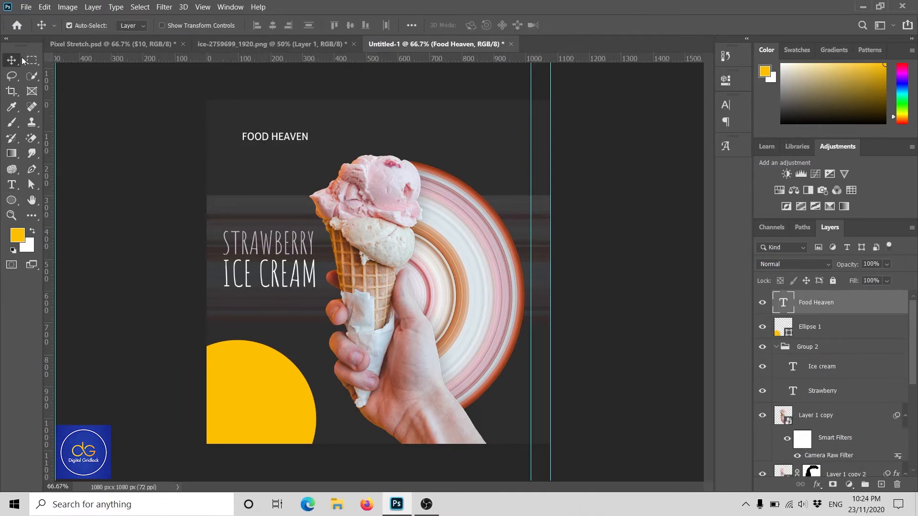
drag(257, 139, 461, 136)
drag(293, 60, 306, 116)
drag(48, 137, 48, 138)
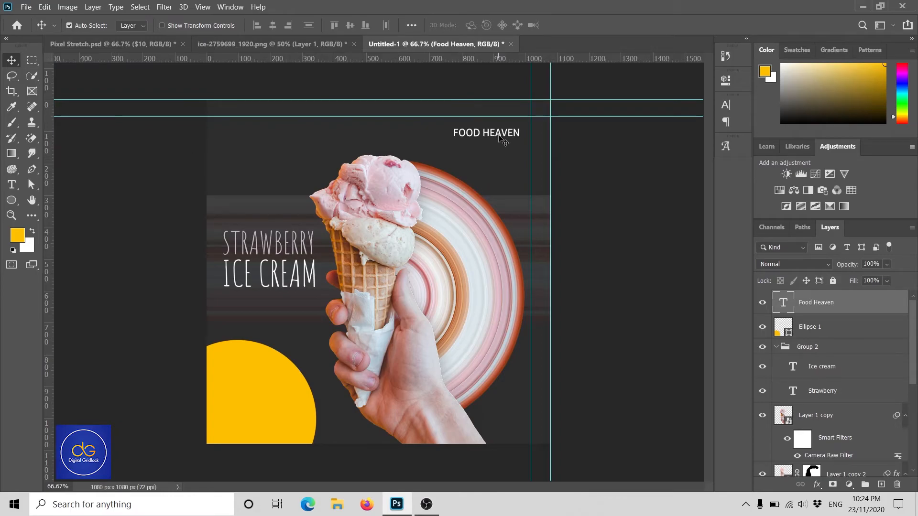
Step: Change the Food Heaven heading to Aller Display Regular at 38 pt
double_click(499, 139)
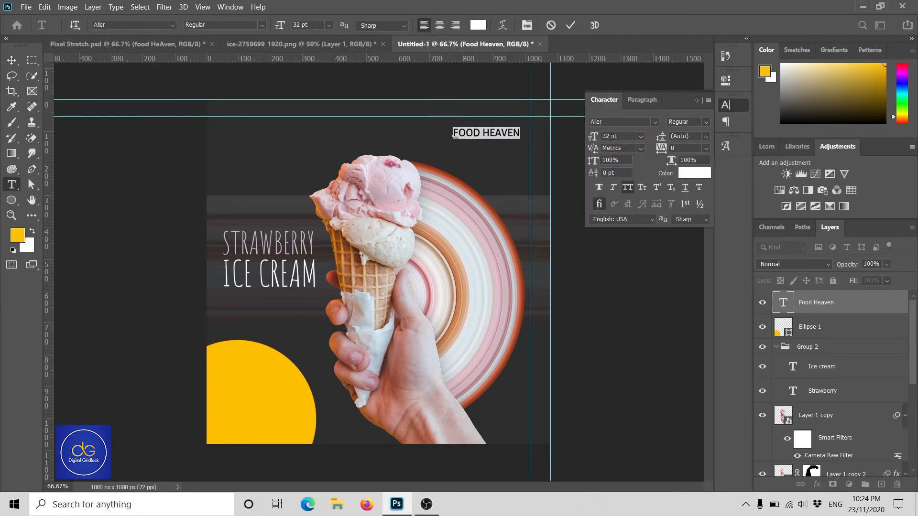
click(654, 122)
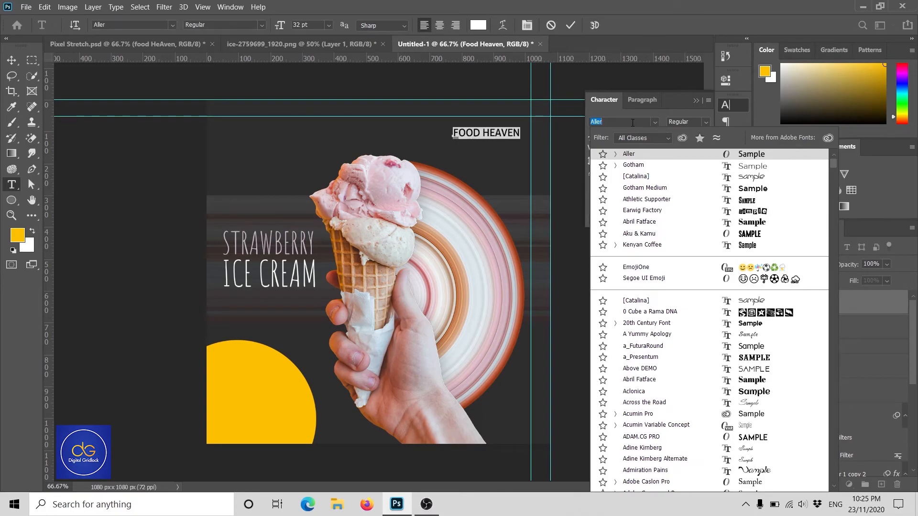
text(Alle)
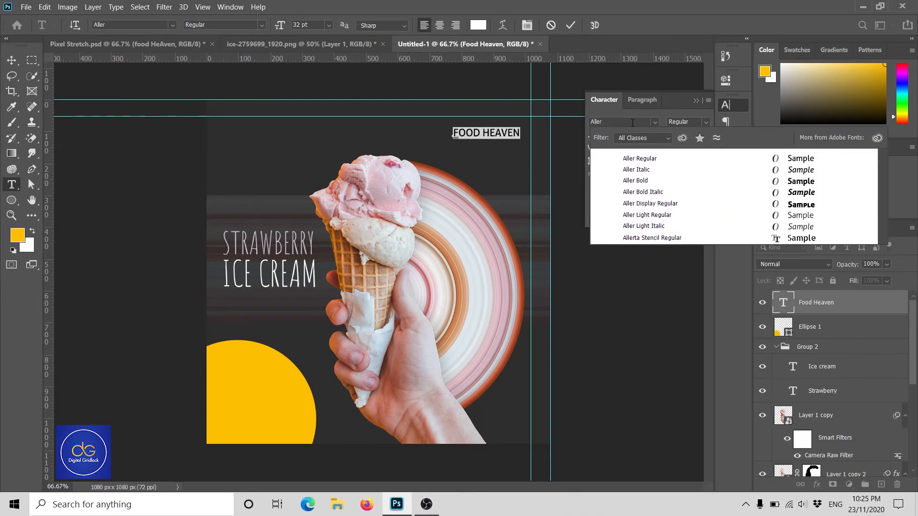
click(694, 205)
drag(585, 138, 588, 138)
double_click(608, 135)
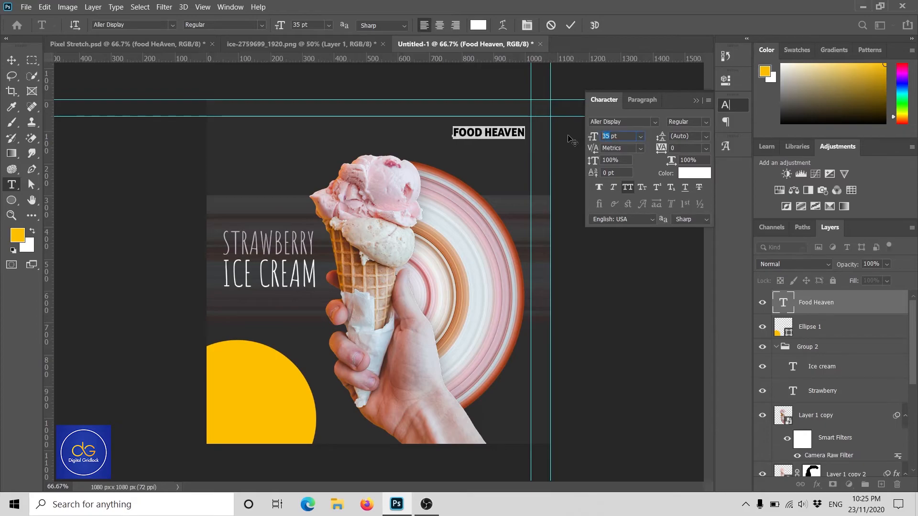
text(36)
key(Return)
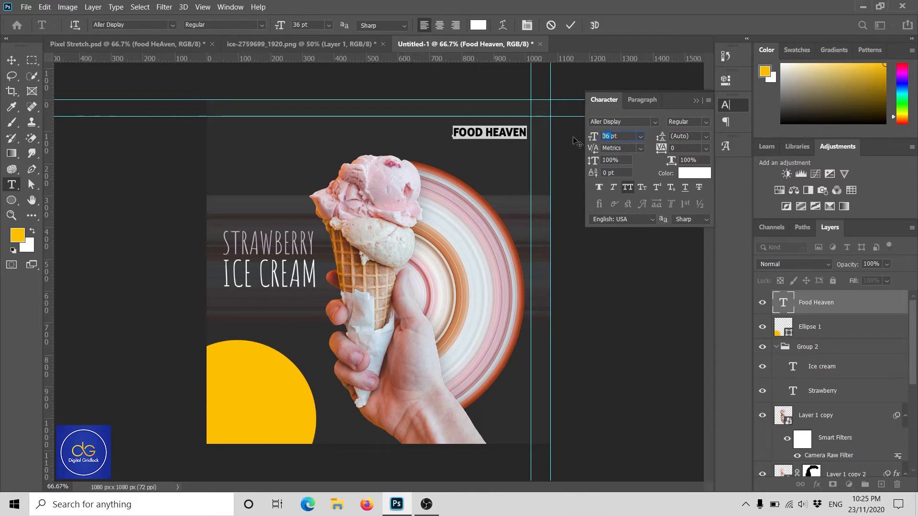
text(38)
key(Return)
click(571, 25)
Step: Nudge the Food Heaven heading up so it sits slightly below the lower horizontal guide
click(11, 60)
drag(492, 135, 488, 127)
key(ctrl+t)
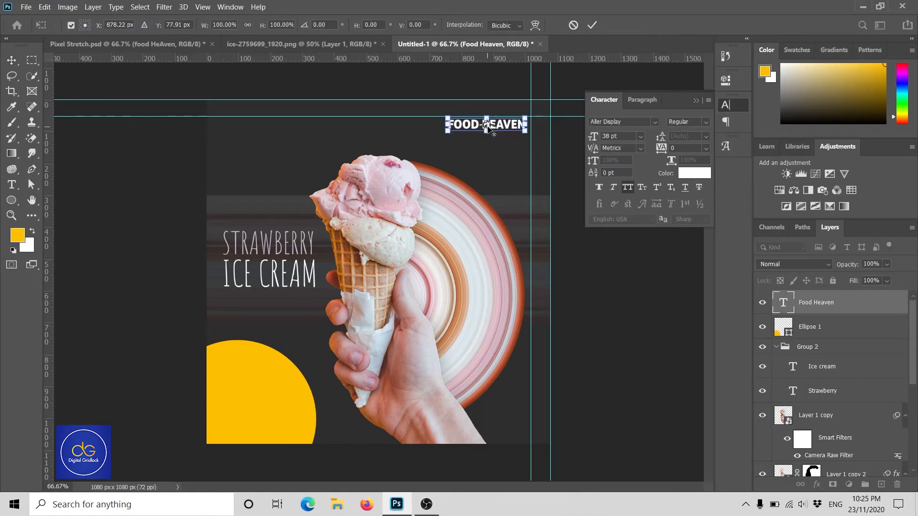
drag(487, 128, 488, 127)
key(Return)
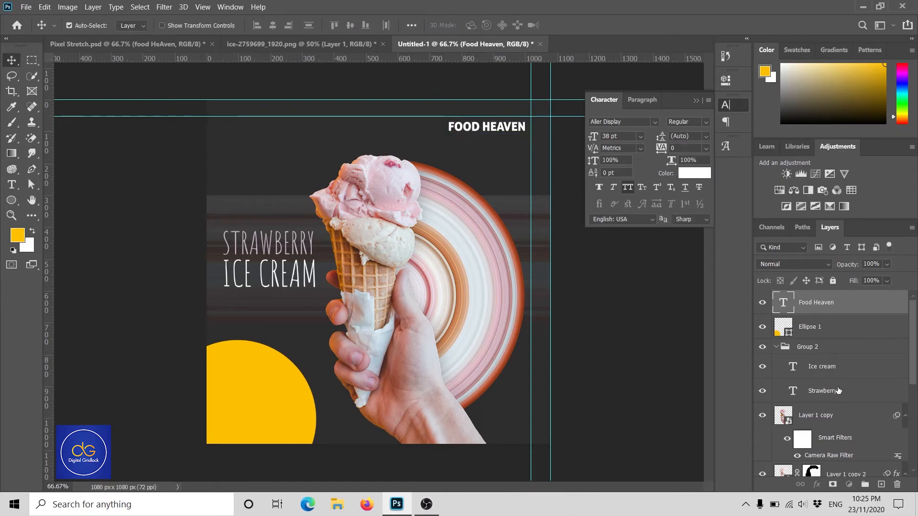
Step: Align the left edges of the Strawberry and Ice cream texts
click(838, 390)
shift+click(825, 367)
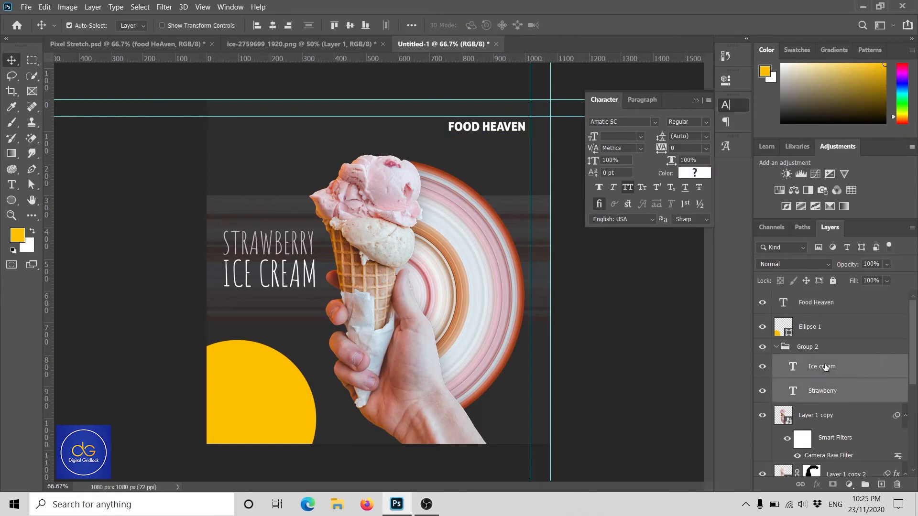
click(777, 348)
click(776, 348)
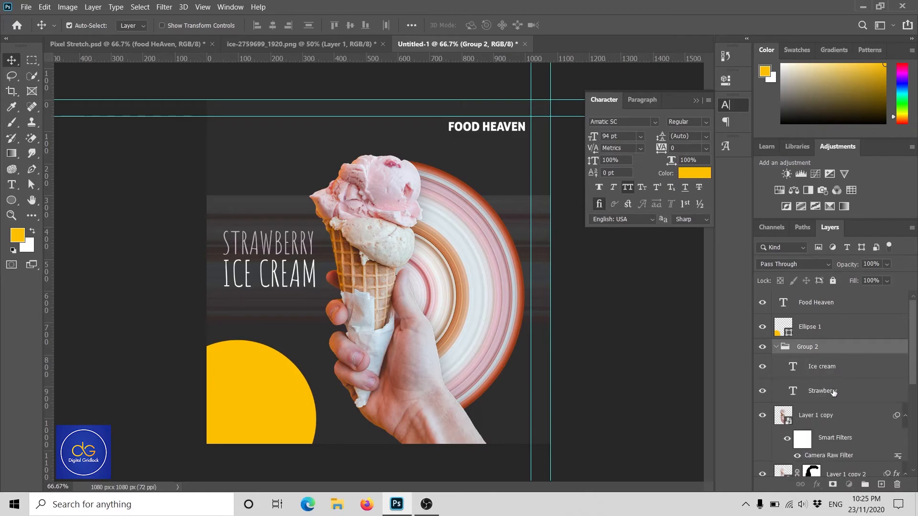
click(833, 392)
key(shift+Down)
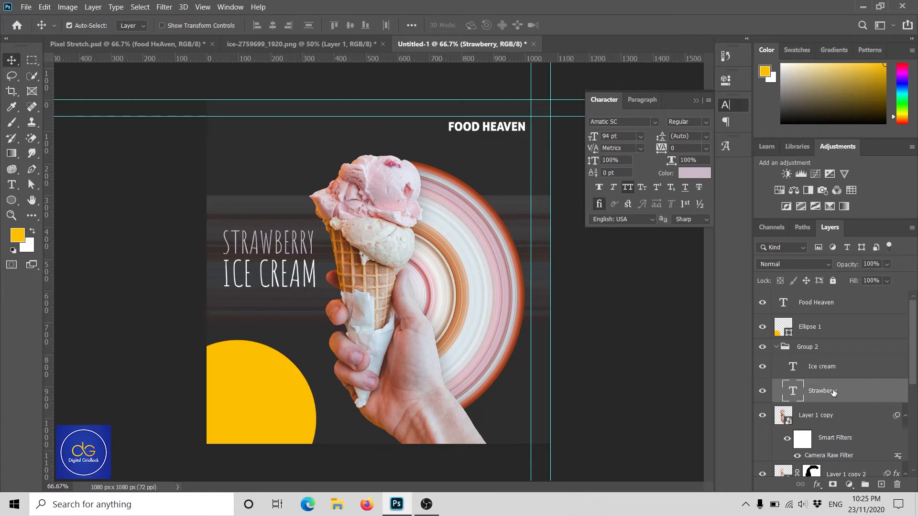
shift+click(828, 370)
click(256, 27)
click(620, 286)
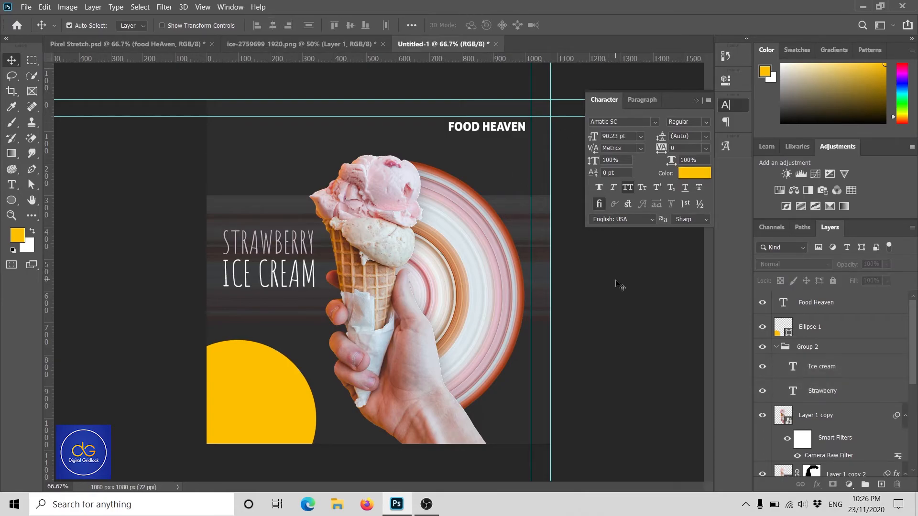
Step: Collapse Group 2 and remove all horizontal and vertical guides from the poster
click(775, 347)
drag(396, 101, 403, 58)
click(404, 118)
drag(404, 116, 406, 57)
drag(532, 96, 38, 124)
drag(550, 95, 39, 142)
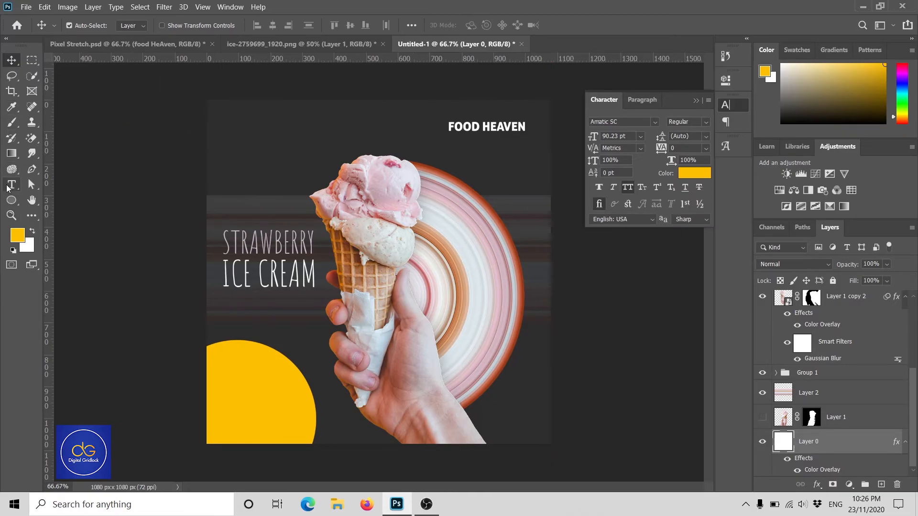
Step: Add a yellow "$10" text above the ice cream and make its dollar sign superscript
click(11, 185)
click(256, 146)
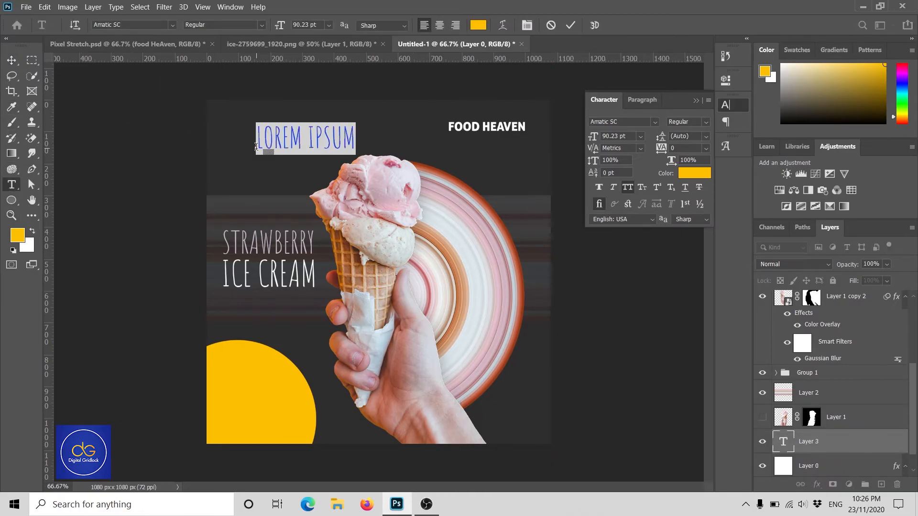
text($10)
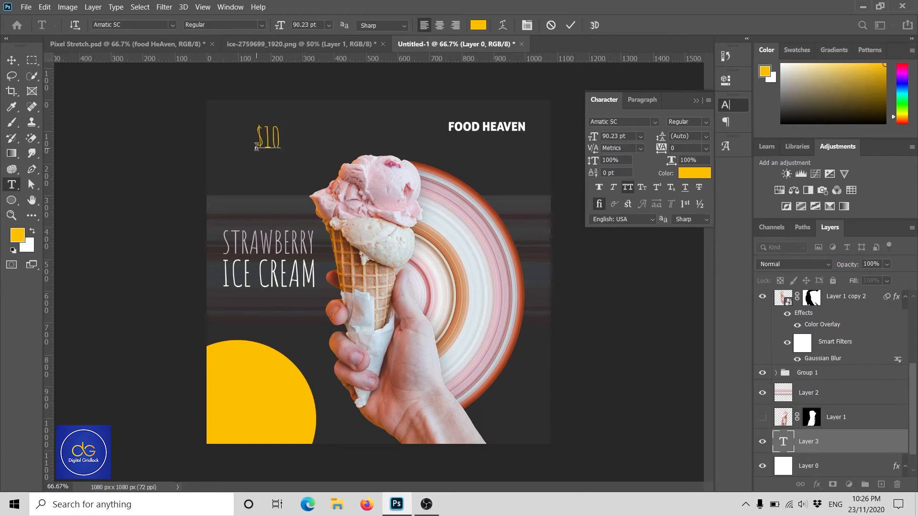
drag(260, 140, 256, 141)
click(661, 186)
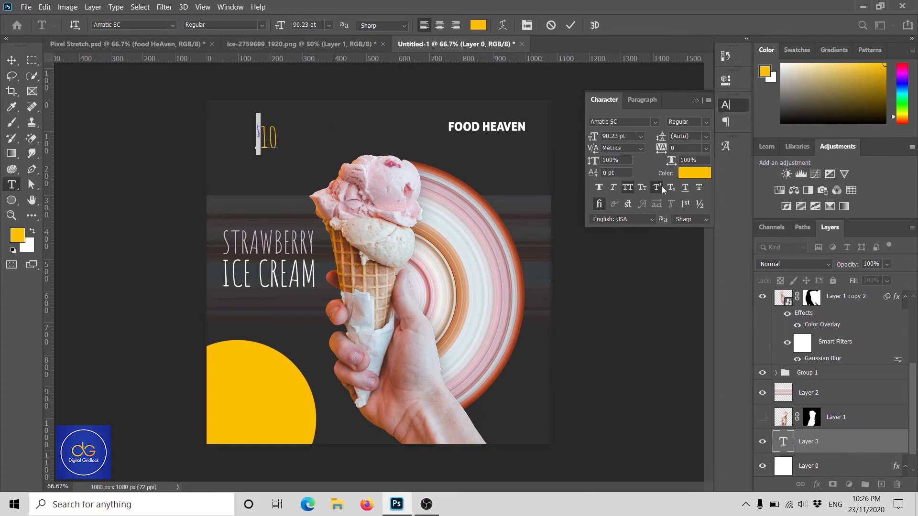
Step: Set the whole $10 text in Gotham Bold at 138 pt
key(ctrl+a)
click(144, 22)
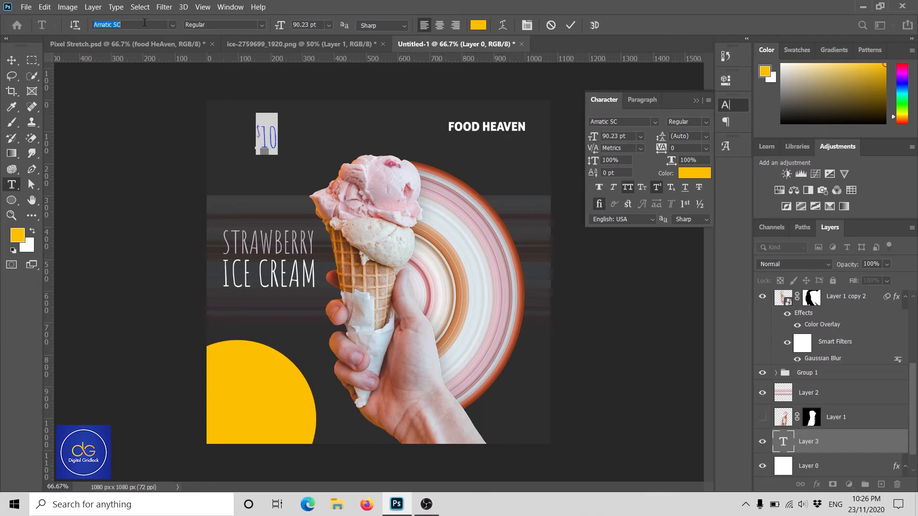
text(gotham)
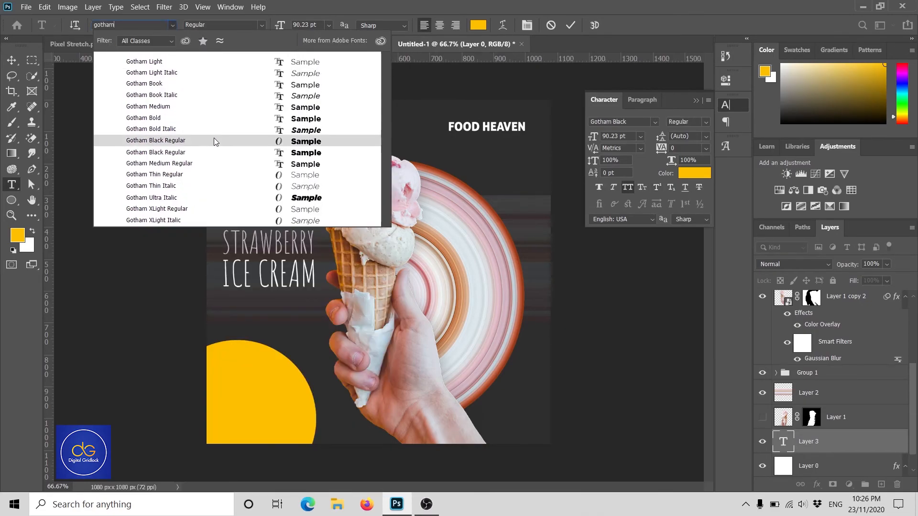
click(208, 120)
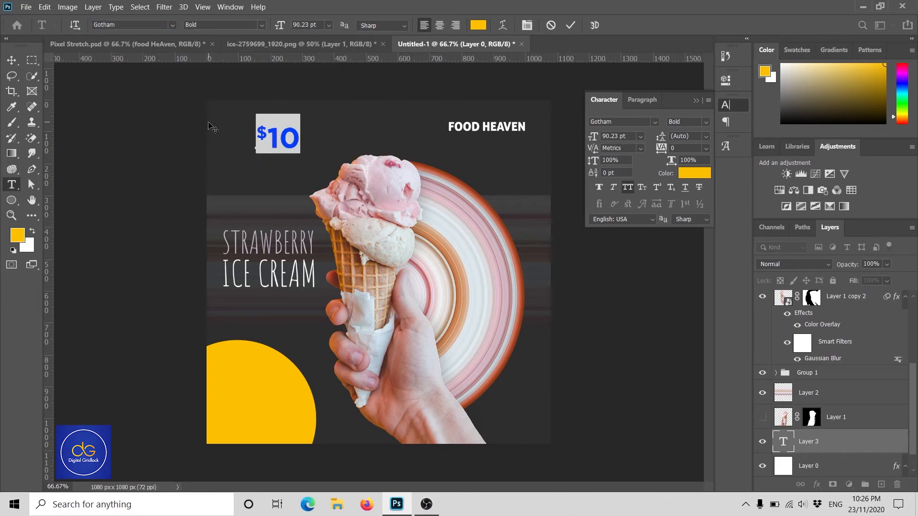
double_click(307, 23)
text(138)
key(Return)
click(570, 25)
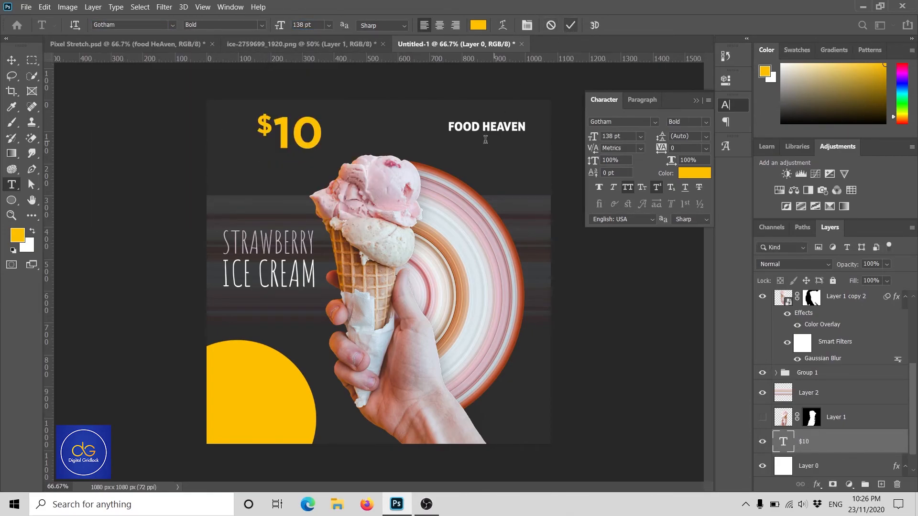
Step: Place two horizontal guides at the poster's bottom, one on the edge and one slightly above it
key(v)
drag(158, 58, 248, 443)
drag(248, 58, 262, 427)
Step: Bring the $10 layer to the top of the layer stack and position its text above the Strawberry text
drag(287, 134, 277, 162)
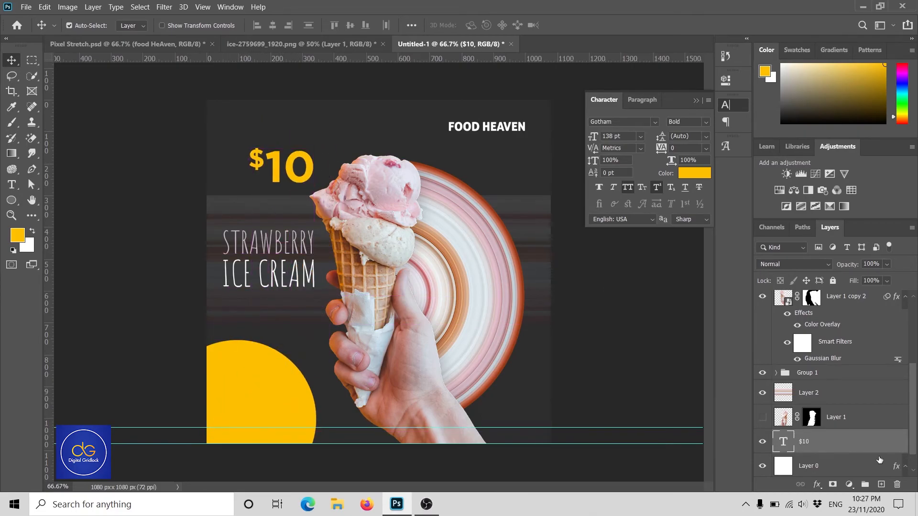
key(ctrl+shift+bracketright)
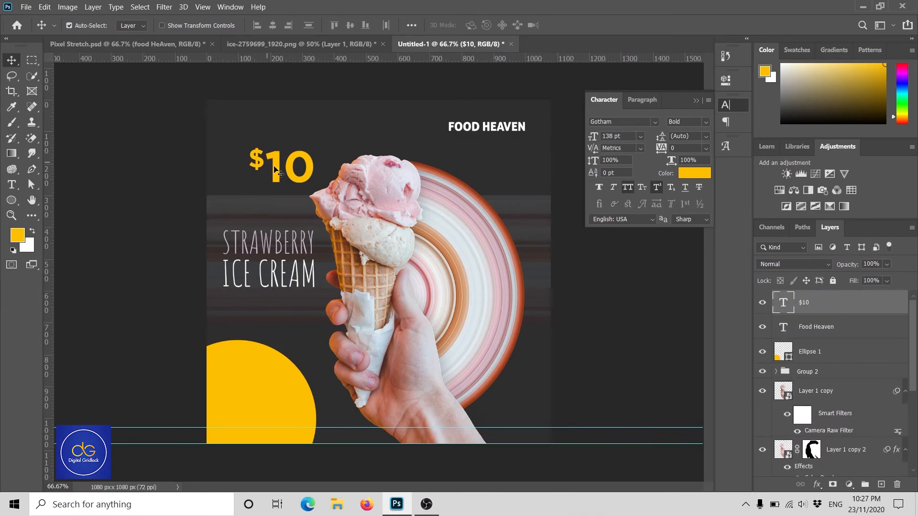
mouse_move(275, 169)
mouse_down()
mouse_move(248, 408)
mouse_move(277, 162)
mouse_up()
Step: Recolour the $10 text white (#ffffff) and move it onto the yellow circle, left-aligned with the flavour text
key(t)
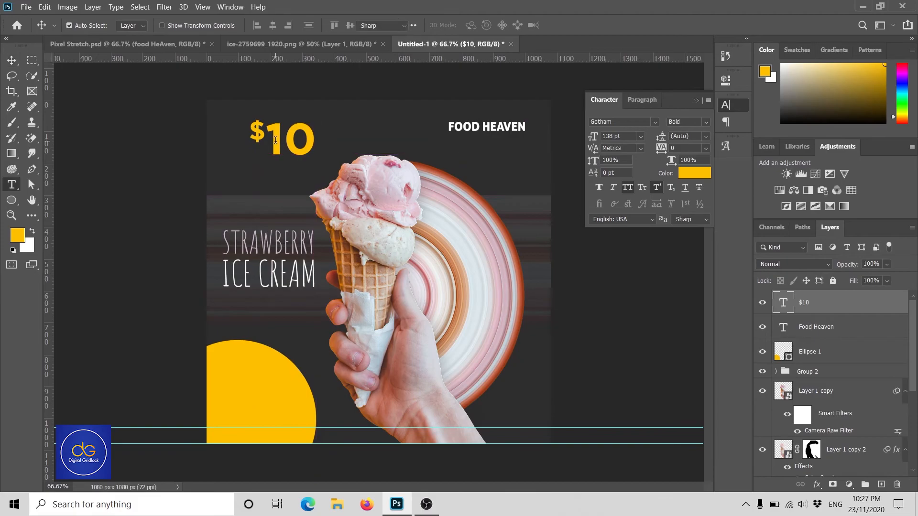
click(267, 138)
key(ctrl+a)
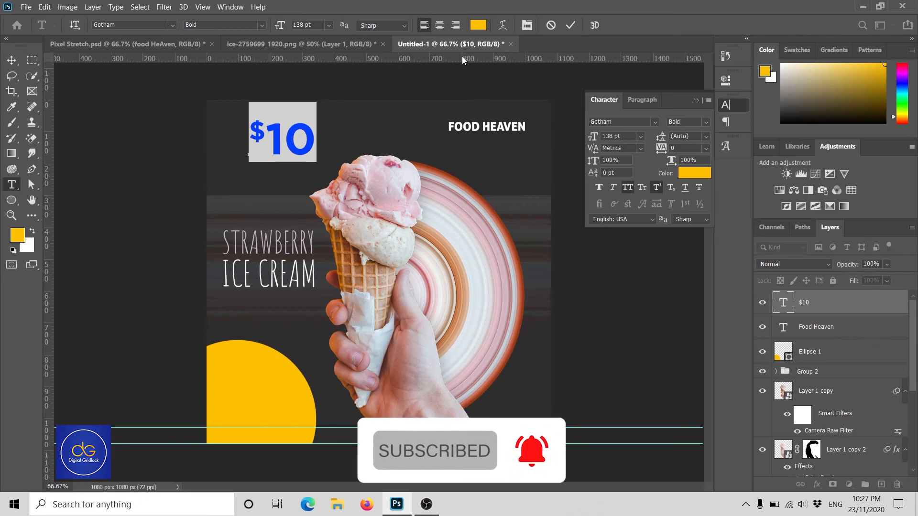
click(478, 25)
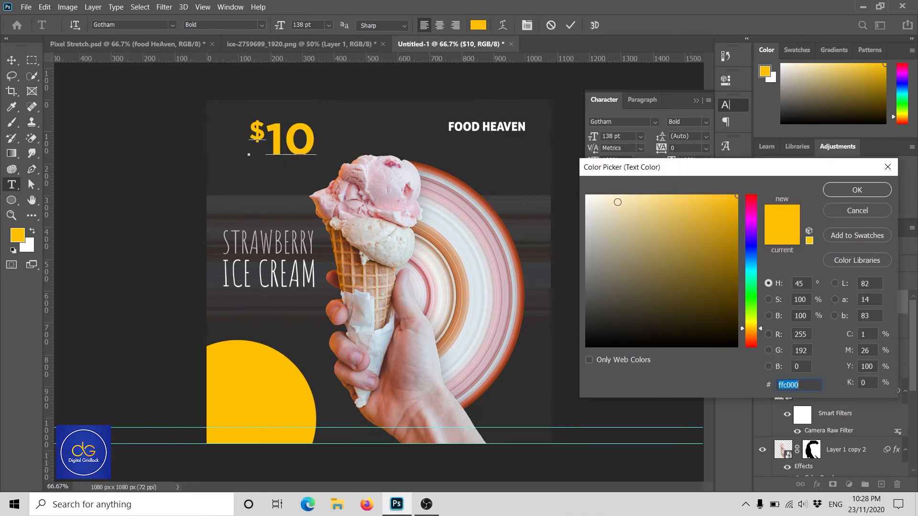
click(588, 196)
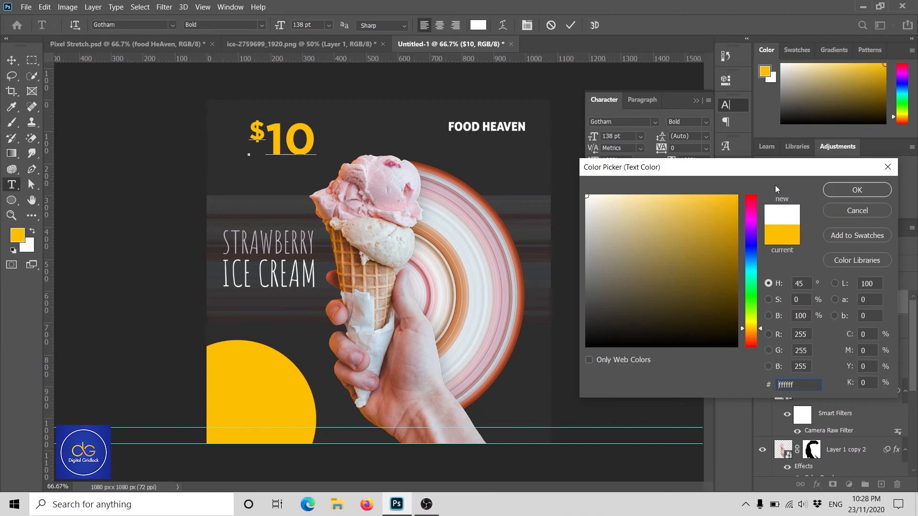
click(857, 189)
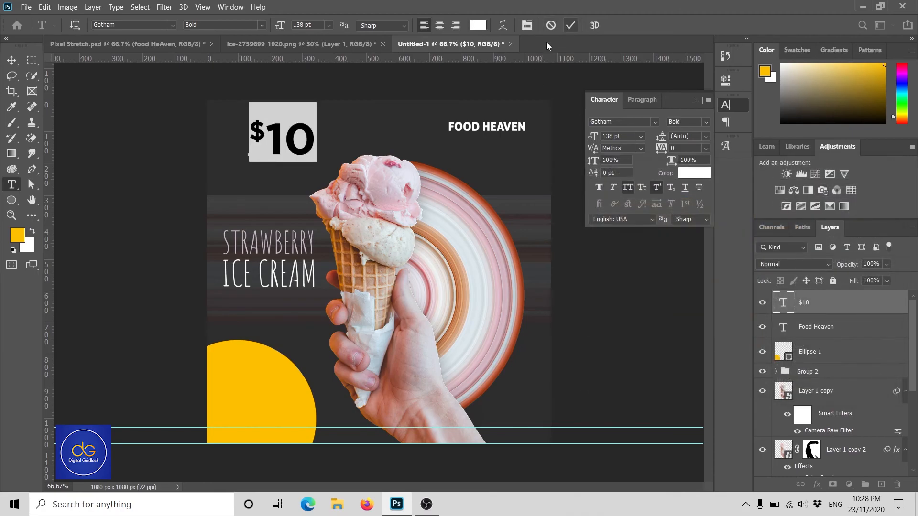
click(571, 25)
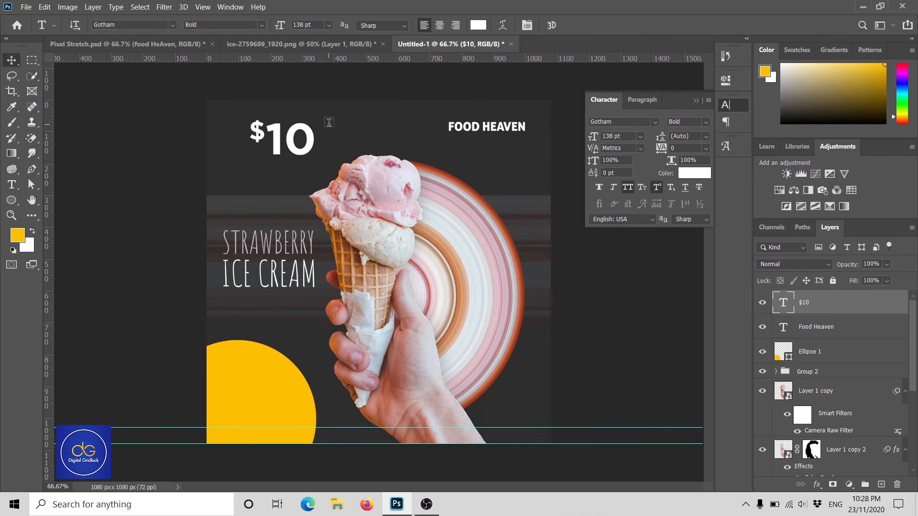
drag(304, 159, 283, 405)
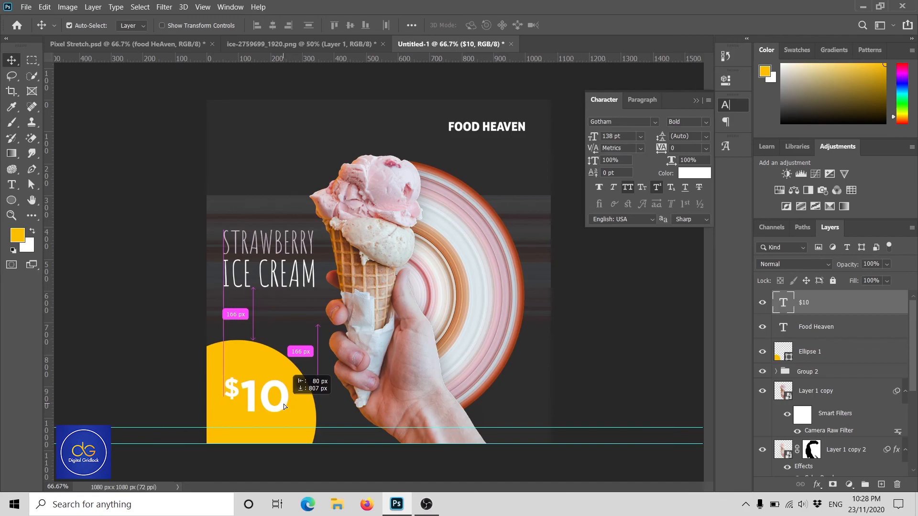
drag(284, 406, 284, 406)
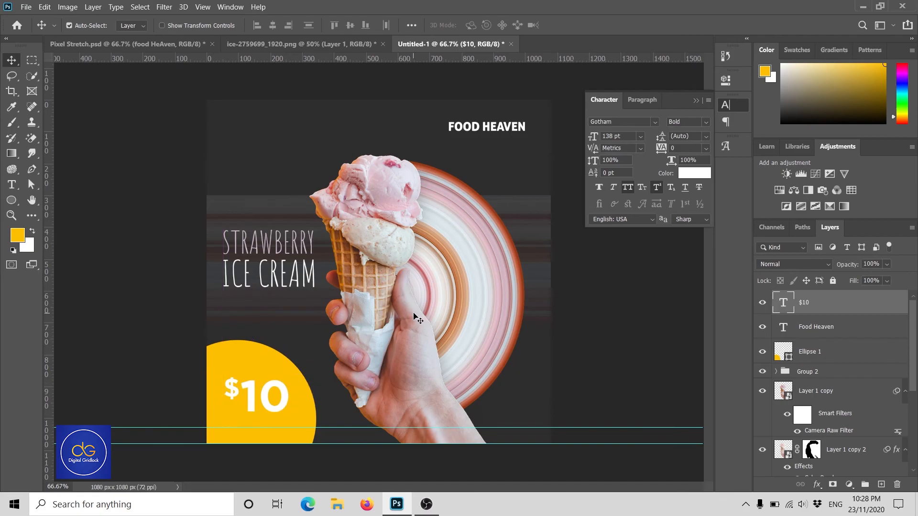
Step: Remove both horizontal guides from the poster's bottom and hide the panels to preview the poster
click(650, 433)
drag(647, 427, 621, 62)
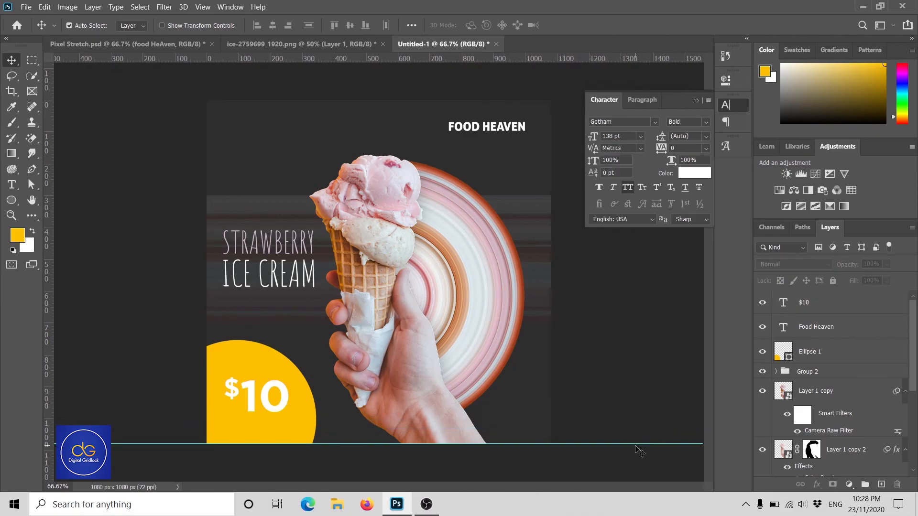
drag(635, 446, 552, 58)
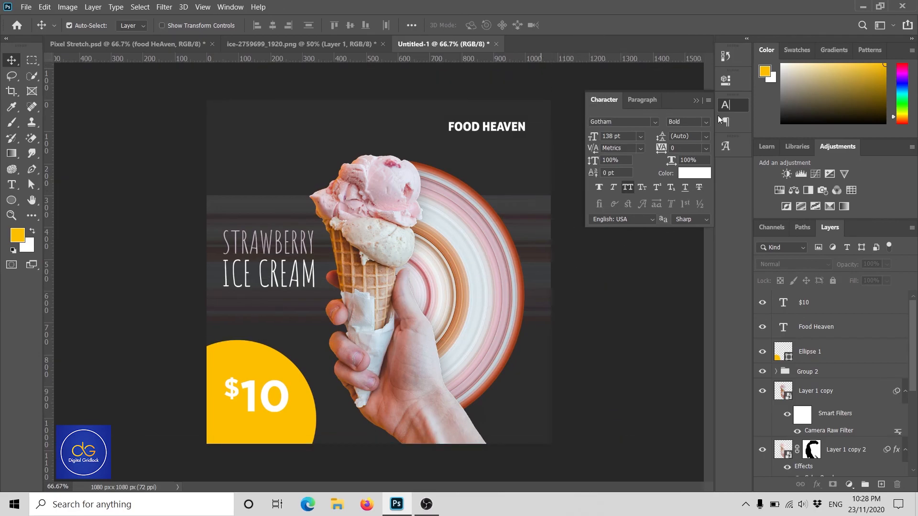
click(696, 100)
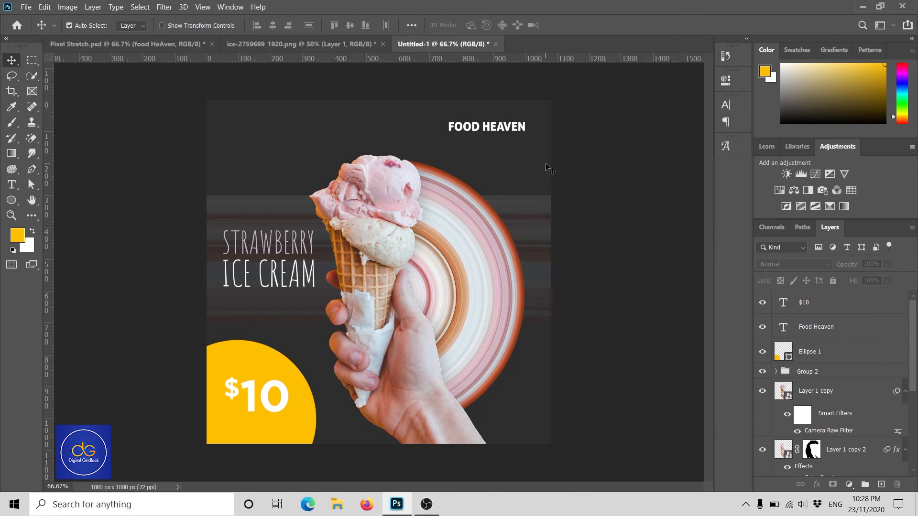
key(Tab)
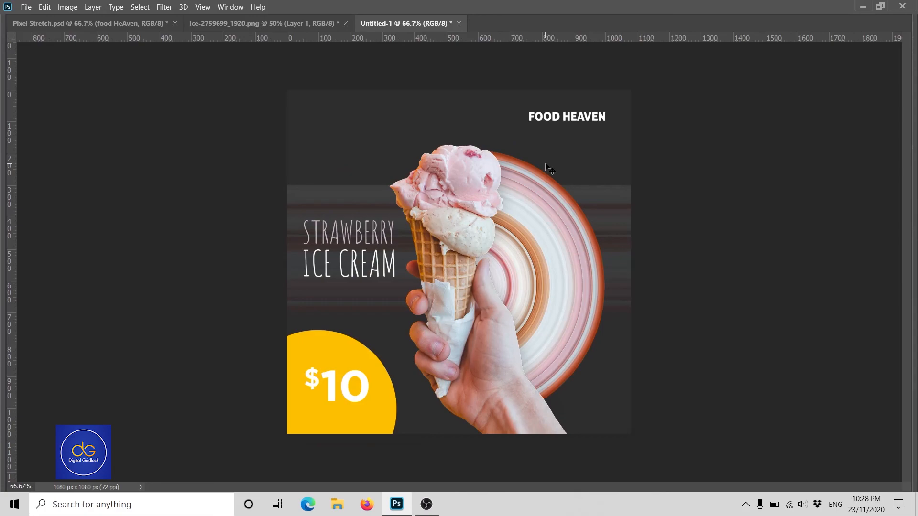